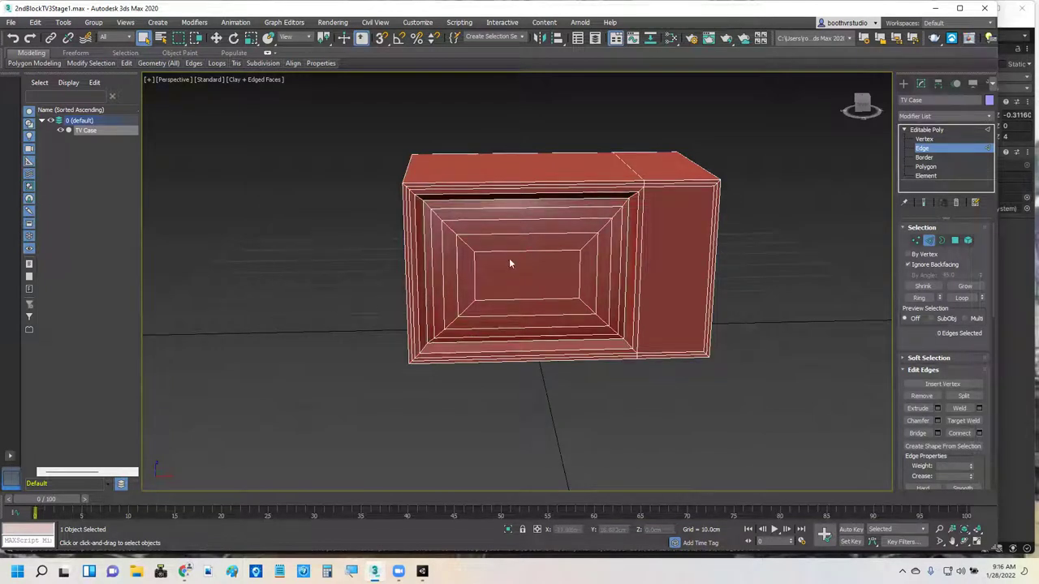
Select the whole edge loop running diagonally through the upper-left corner of the TV screen.
scroll(454, 248, up, 6)
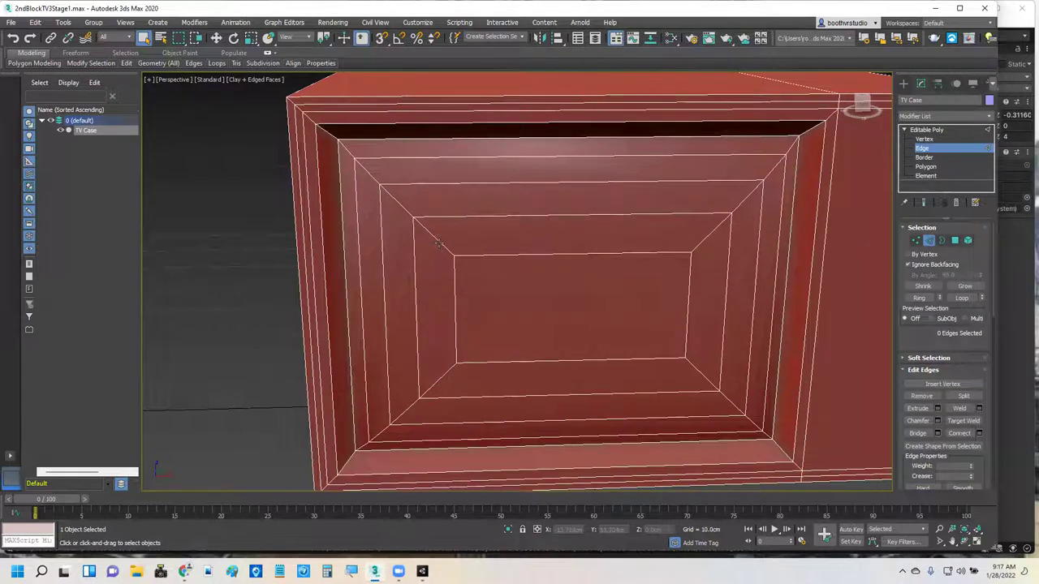
click(438, 244)
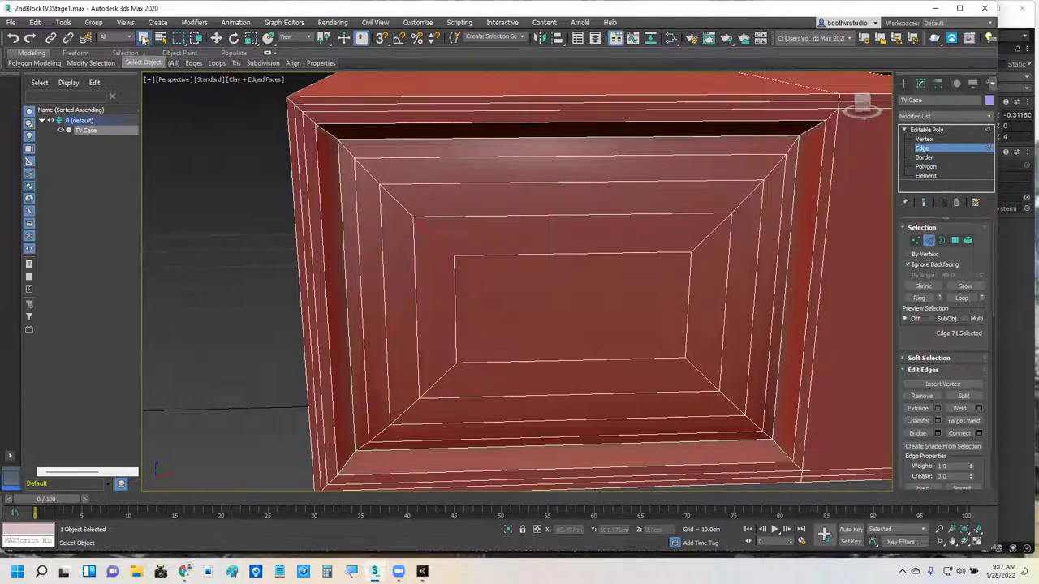
click(143, 38)
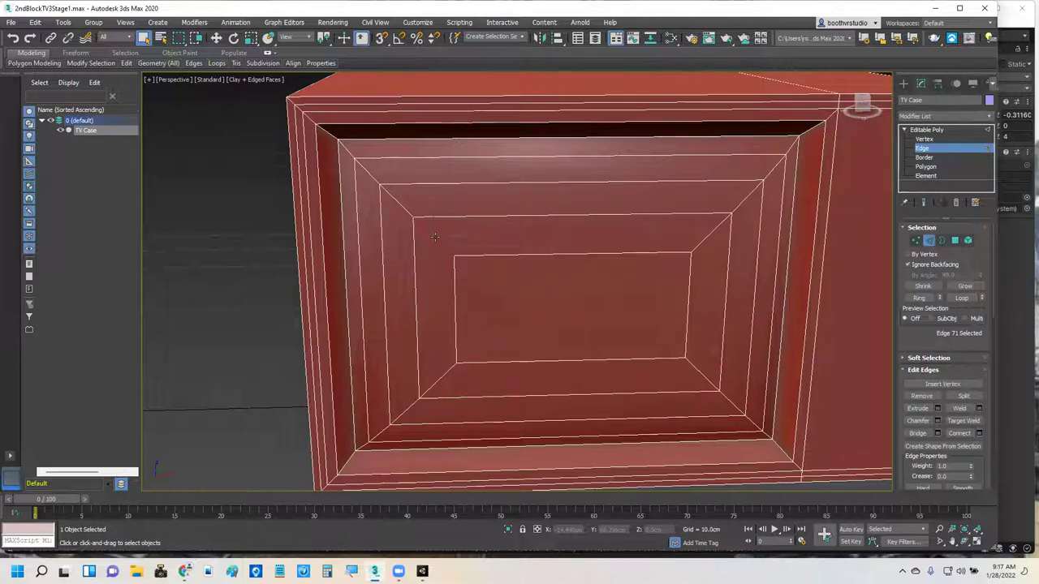
scroll(432, 238, up, 5)
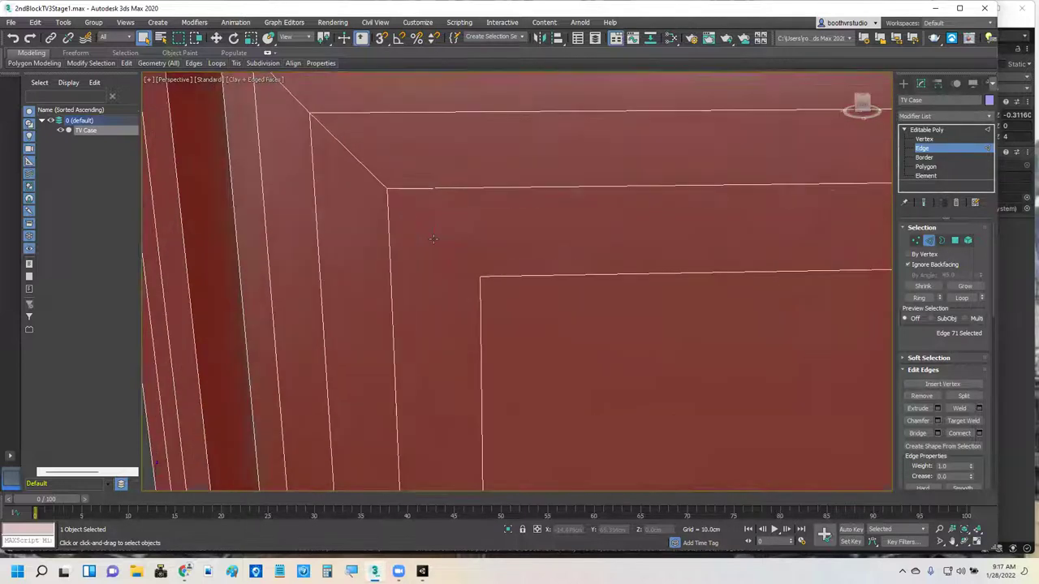
key(alt+l)
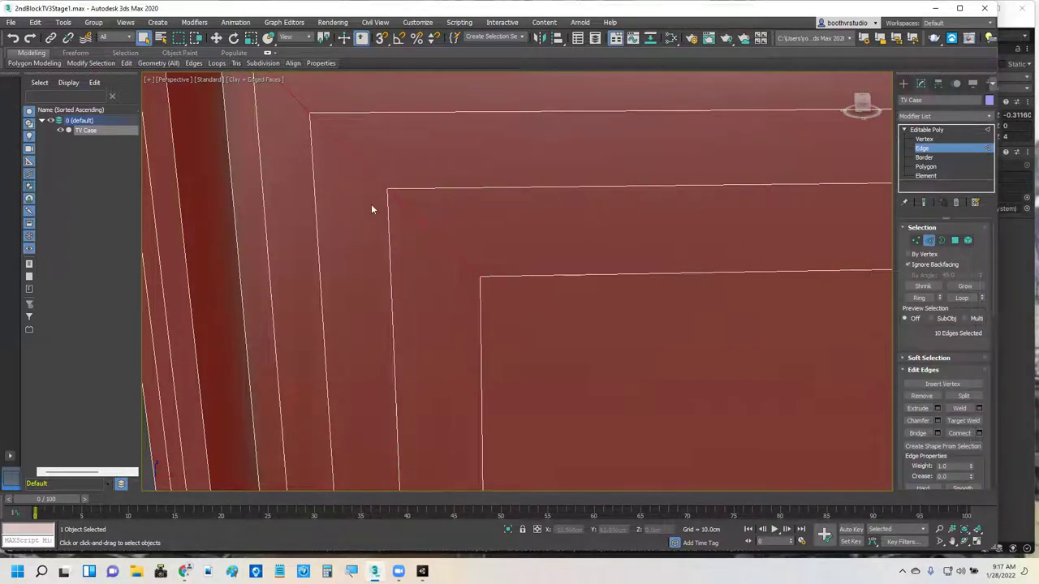
Add the diagonal edge loop through the screen's lower-left corner to the selection.
scroll(370, 209, down, 3)
alt+middle_drag(403, 225, 229, 193)
scroll(410, 243, down, 3)
scroll(394, 264, down, 5)
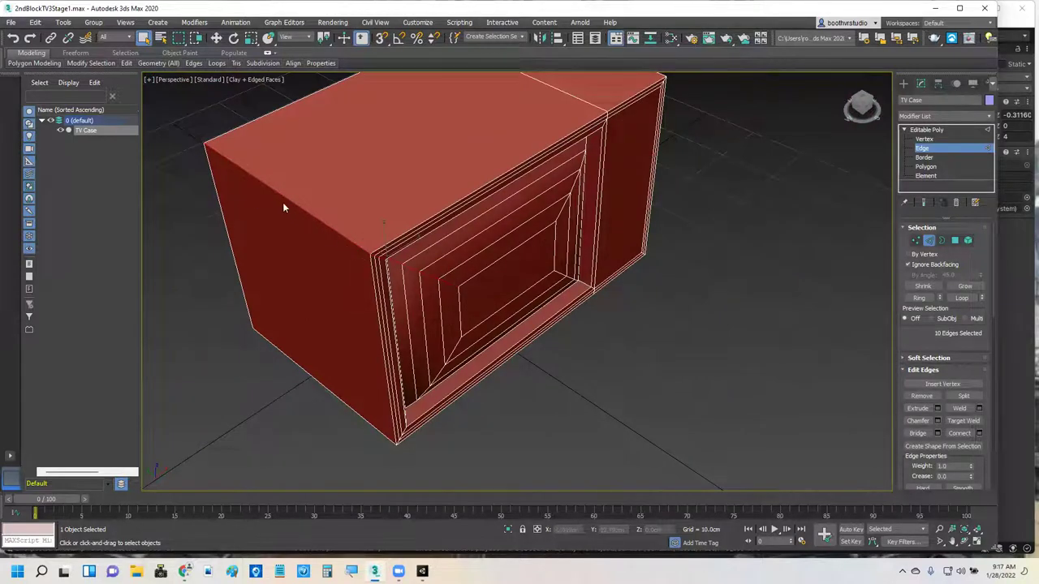
alt+middle_drag(284, 208, 204, 144)
key(shift+z)
alt+middle_drag(420, 360, 338, 245)
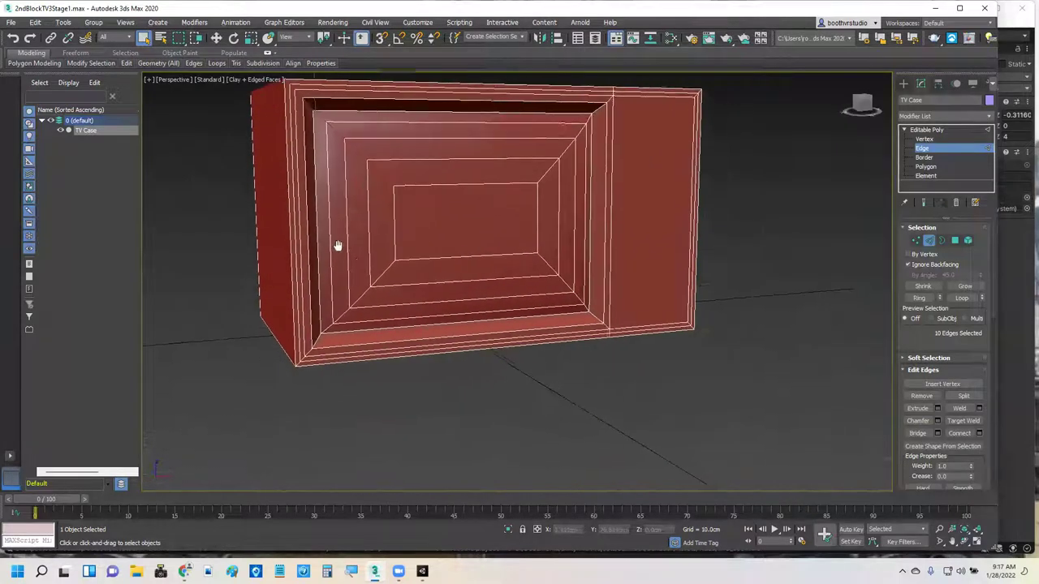
ctrl+click(379, 288)
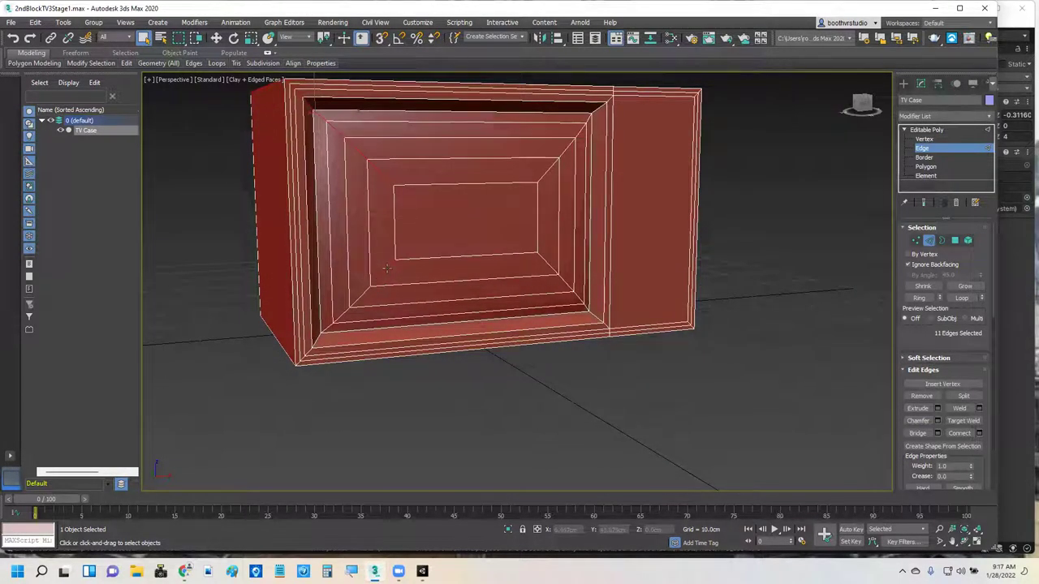
ctrl+double_click(387, 268)
Add the diagonal edge loops through the screen's upper-right and lower-right corners to the selection and inspect them up close.
alt+middle_drag(336, 294, 317, 307)
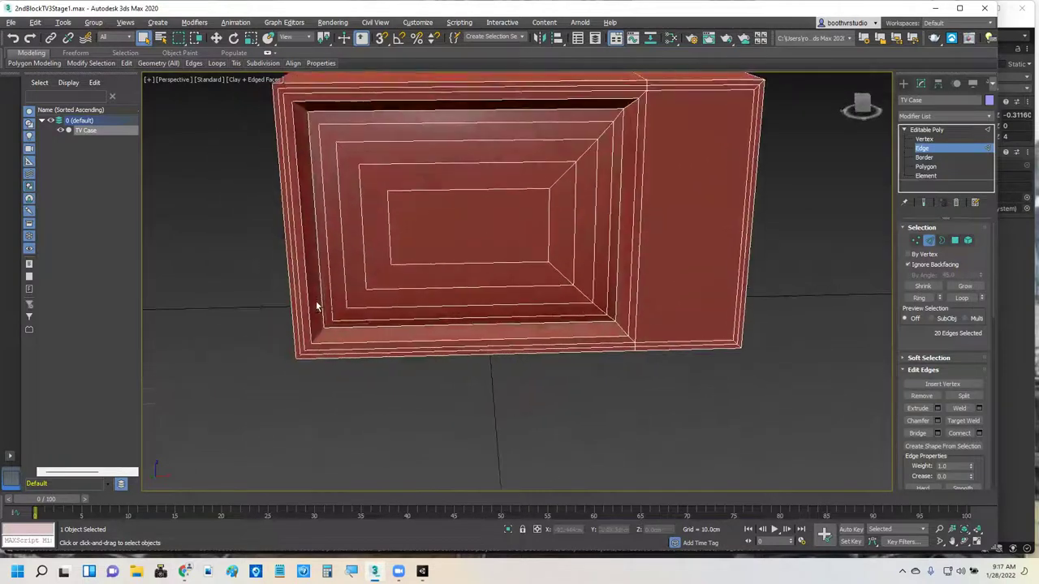
ctrl+click(560, 178)
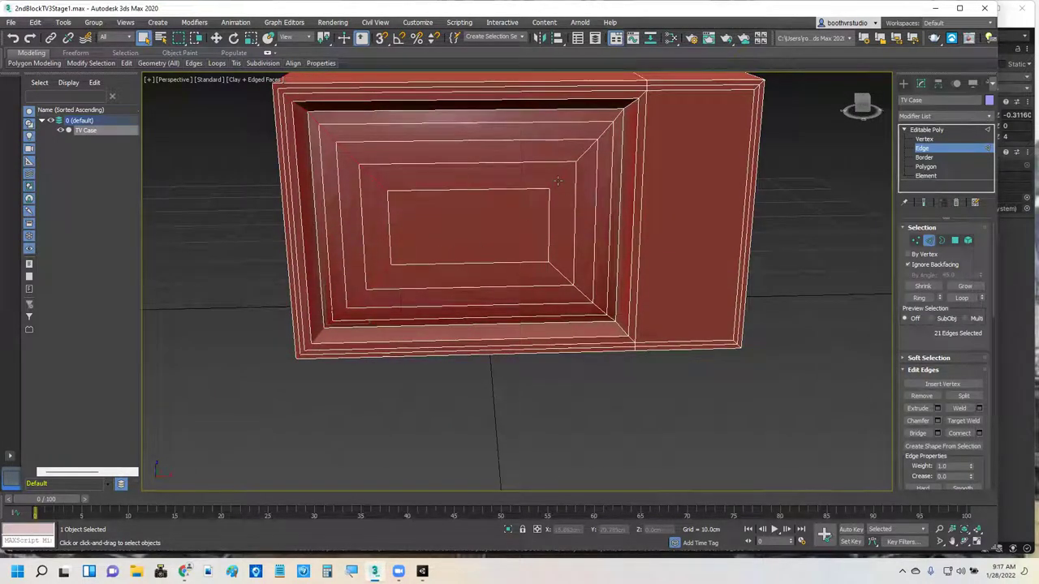
ctrl+double_click(558, 182)
ctrl+click(560, 271)
ctrl+double_click(559, 272)
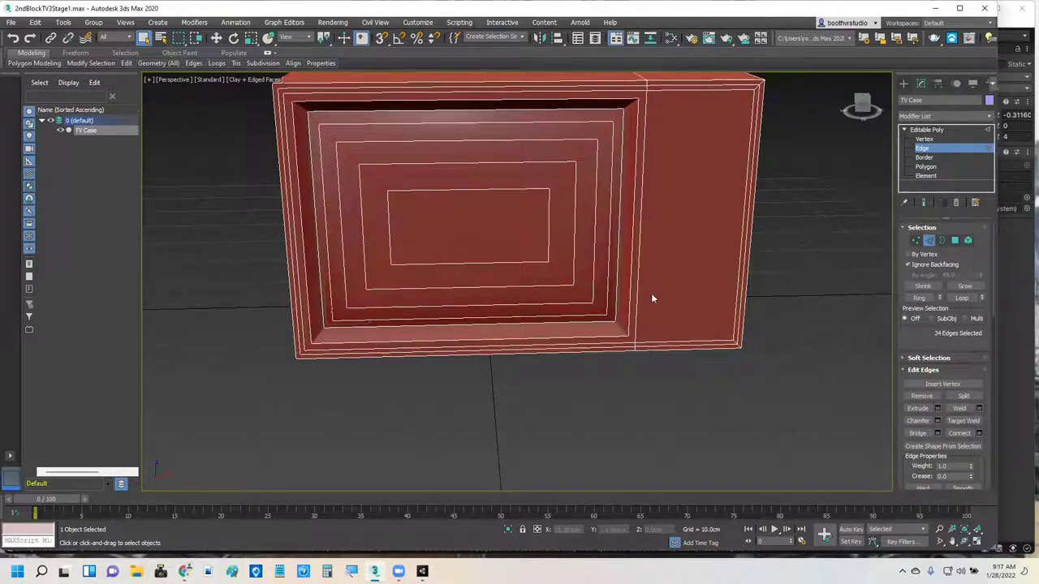
scroll(652, 262, up, 2)
alt+middle_drag(638, 279, 633, 124)
scroll(633, 125, up, 3)
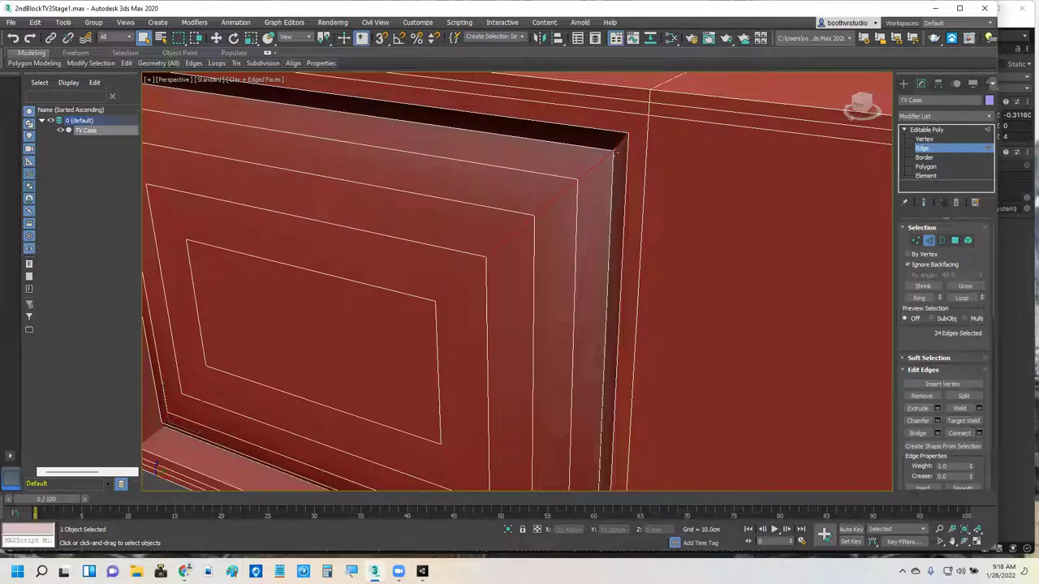
scroll(534, 203, down, 6)
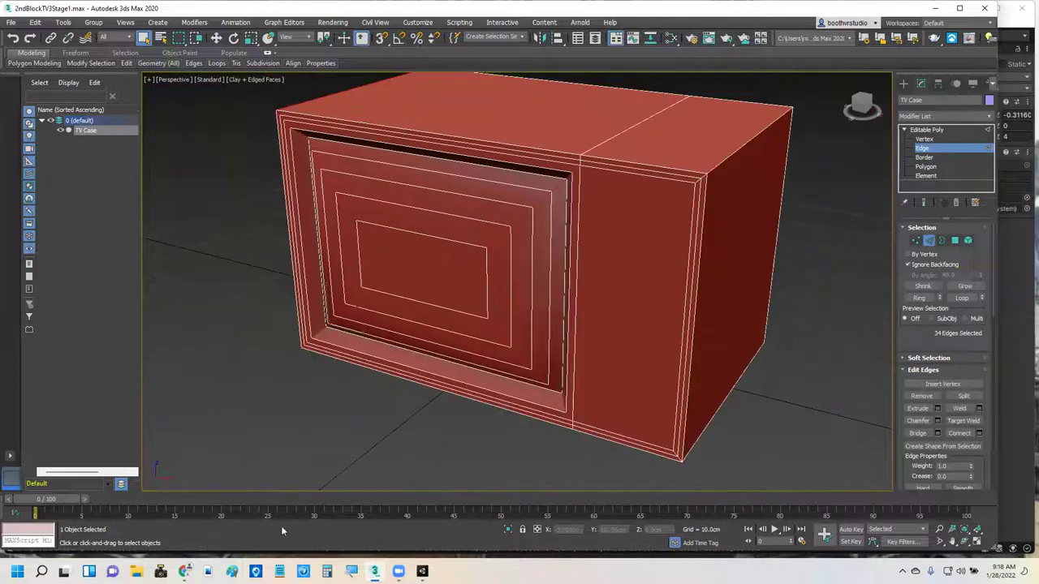
Switch to the browser to examine the rounded screen corners in Classic TV 3.jpg, and return to 3ds Max.
mouse_move(185, 571)
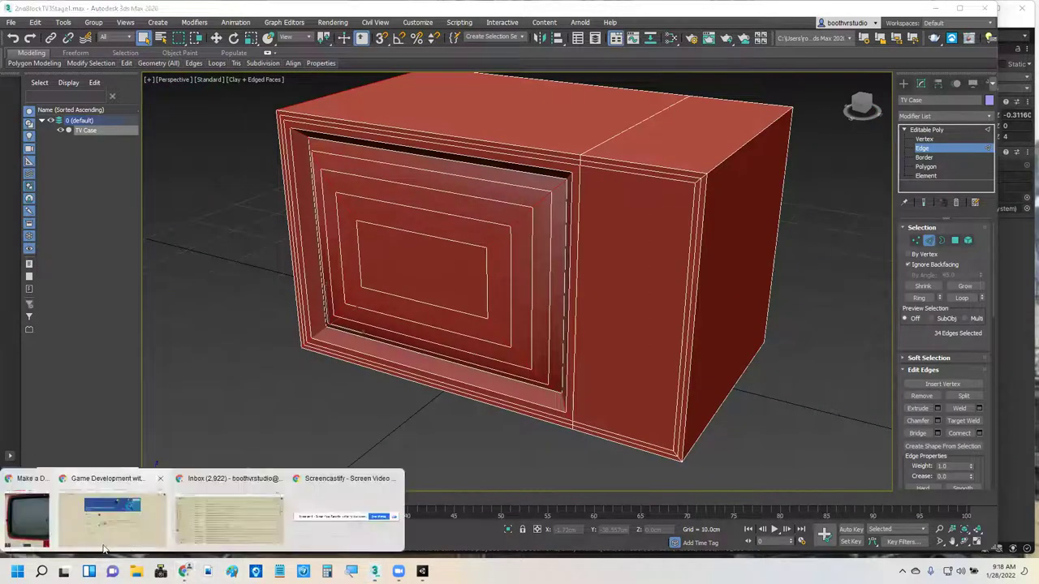
click(9, 529)
scroll(305, 337, down, 3)
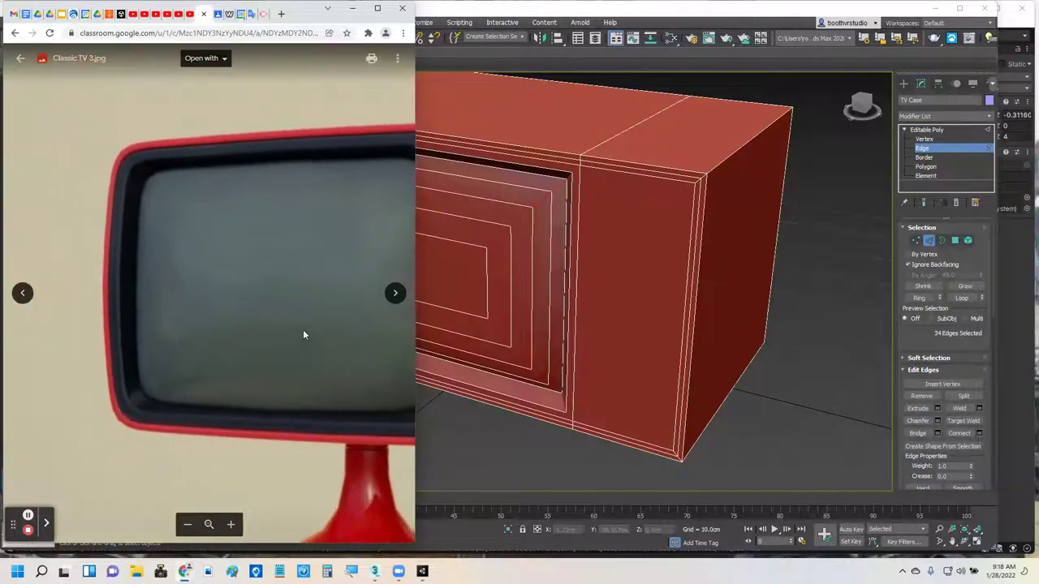
scroll(130, 323, up, 3)
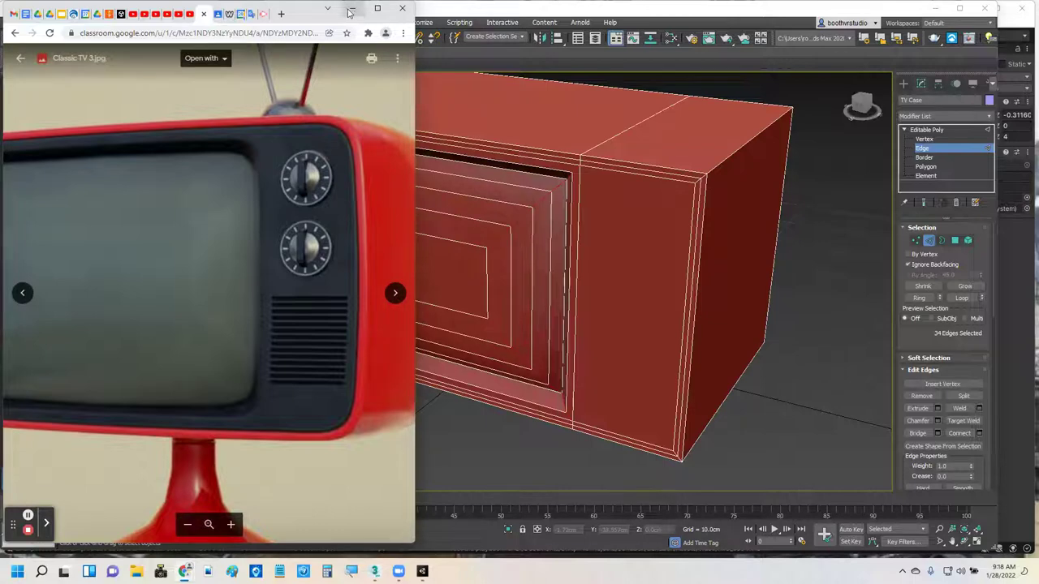
right_click(806, 214)
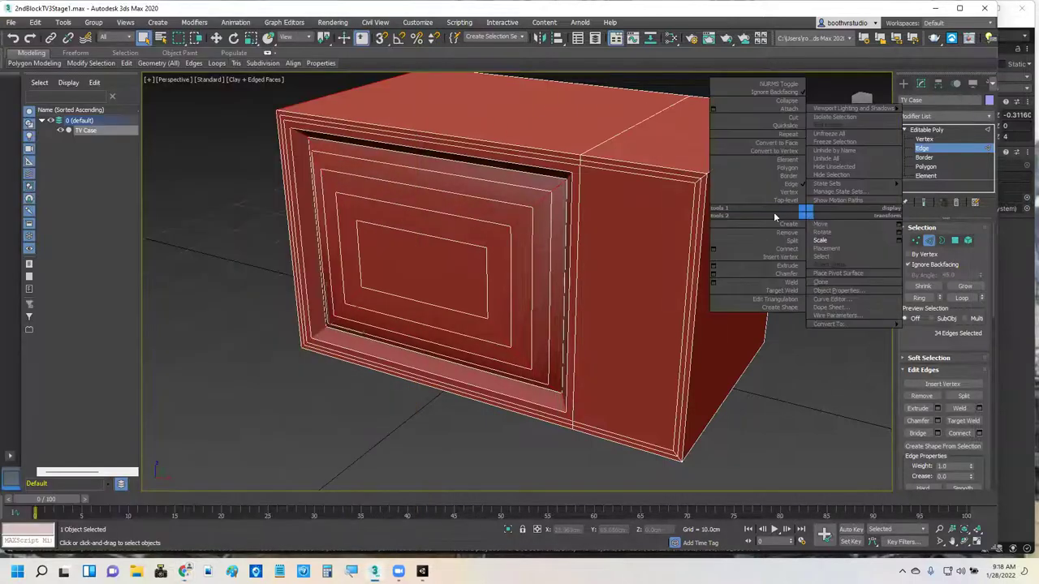
click(214, 328)
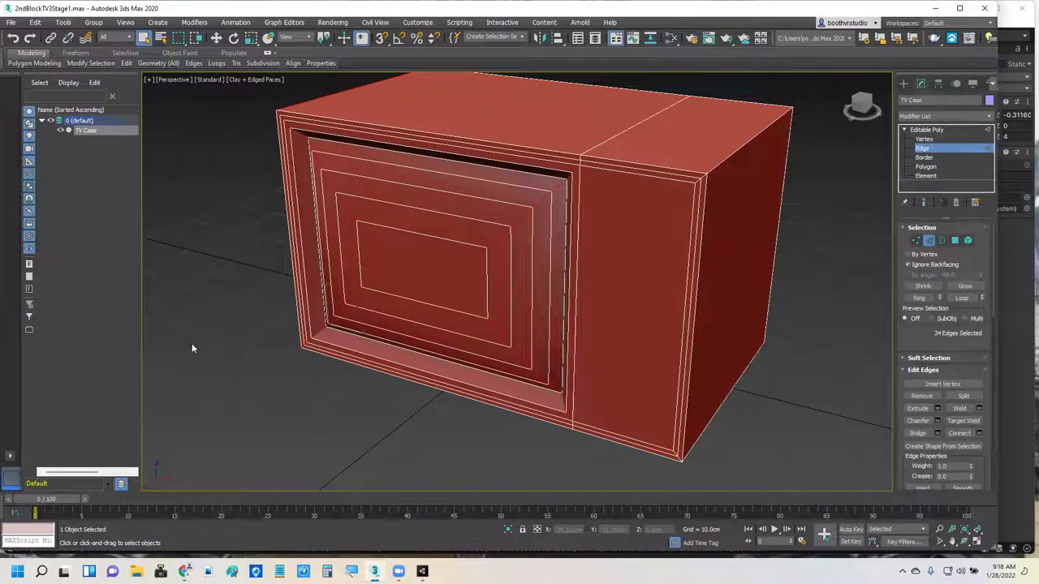
Start a chamfer on the selected corner edges with 5 segments and an amount of 4.267 cm.
click(938, 421)
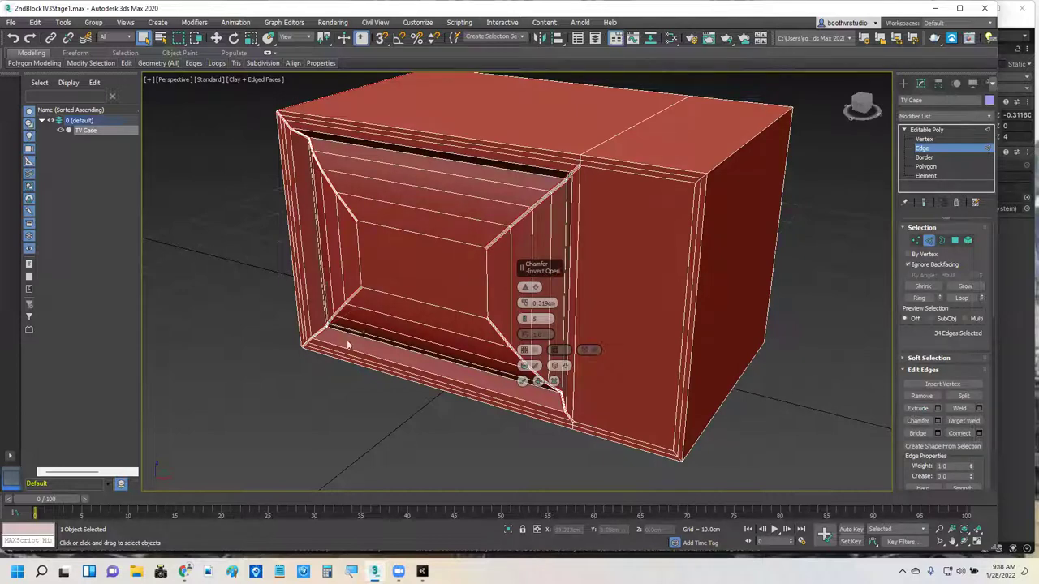
middle_drag(378, 339, 485, 342)
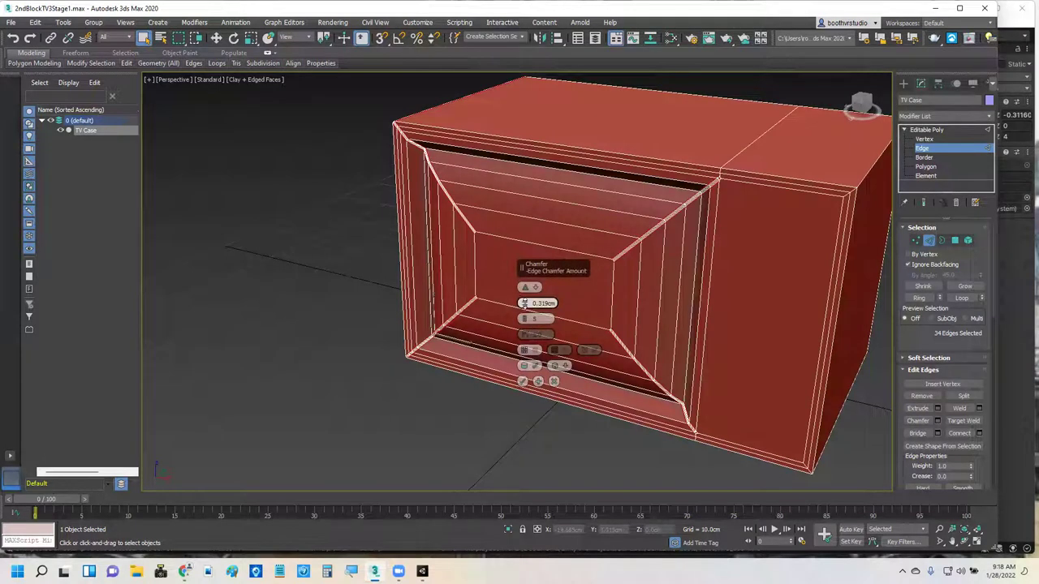
drag(526, 303, 525, 287)
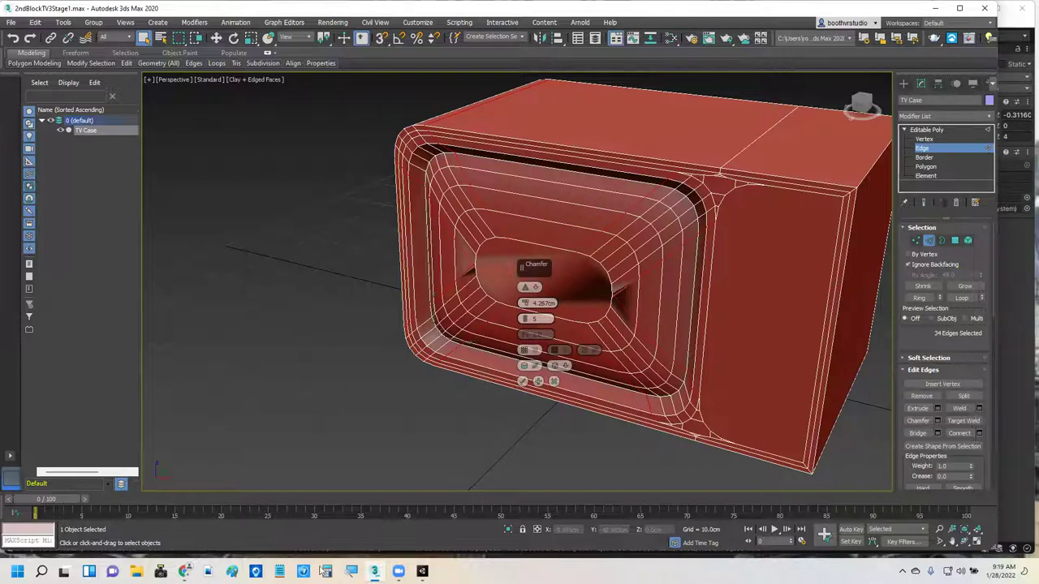
Compare the chamfered corners with the Classic TV 3.jpg reference image in the browser, and return to 3ds Max.
mouse_move(185, 571)
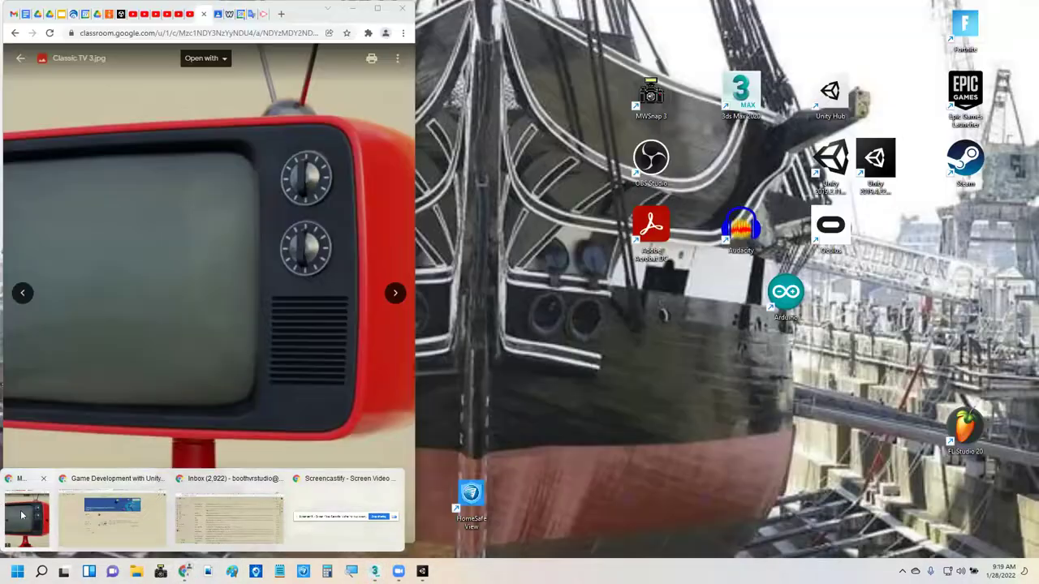
click(22, 515)
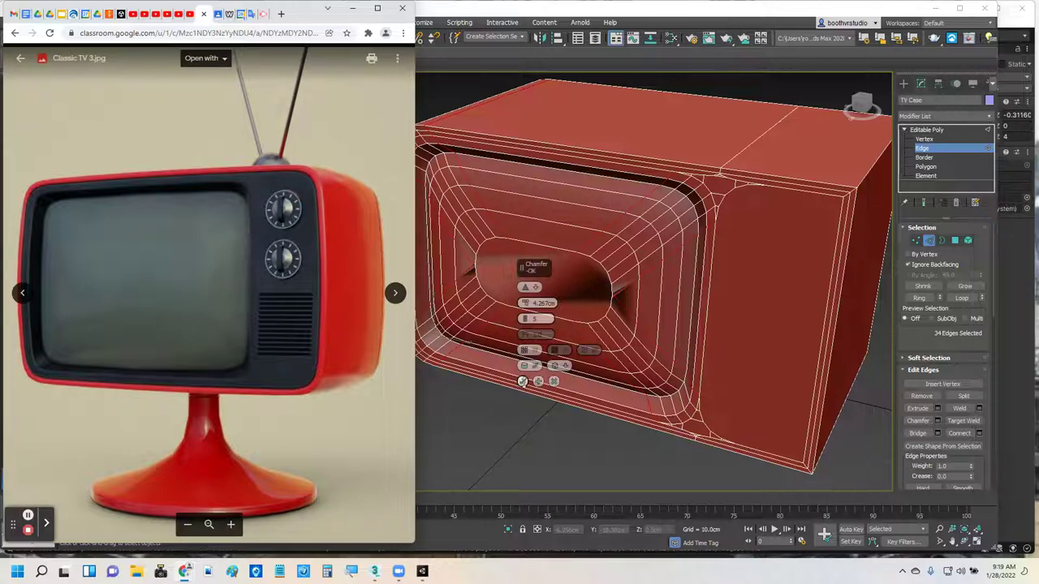
right_click(563, 135)
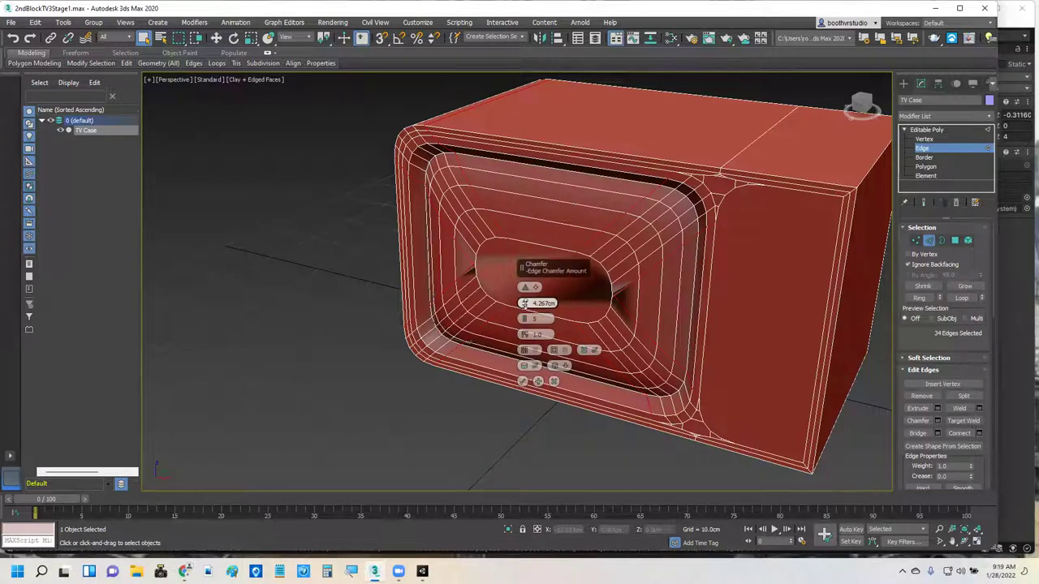
Reduce the chamfer amount to 4.027 cm, check it against the reference image, and apply the chamfer.
mouse_move(524, 303)
mouse_down()
mouse_move(524, 293)
mouse_move(525, 302)
mouse_up()
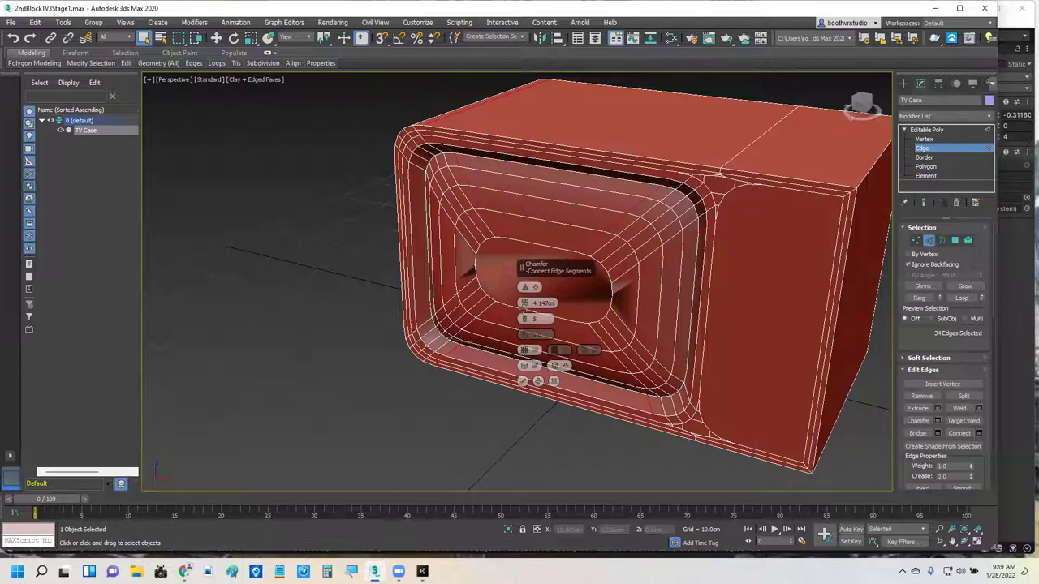
drag(524, 303, 523, 305)
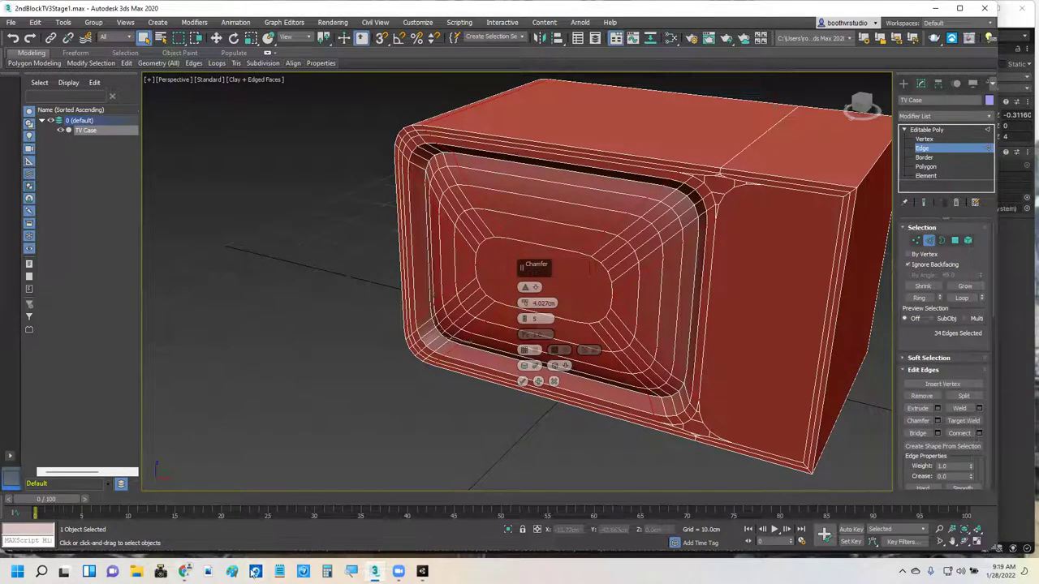
mouse_move(185, 571)
click(45, 538)
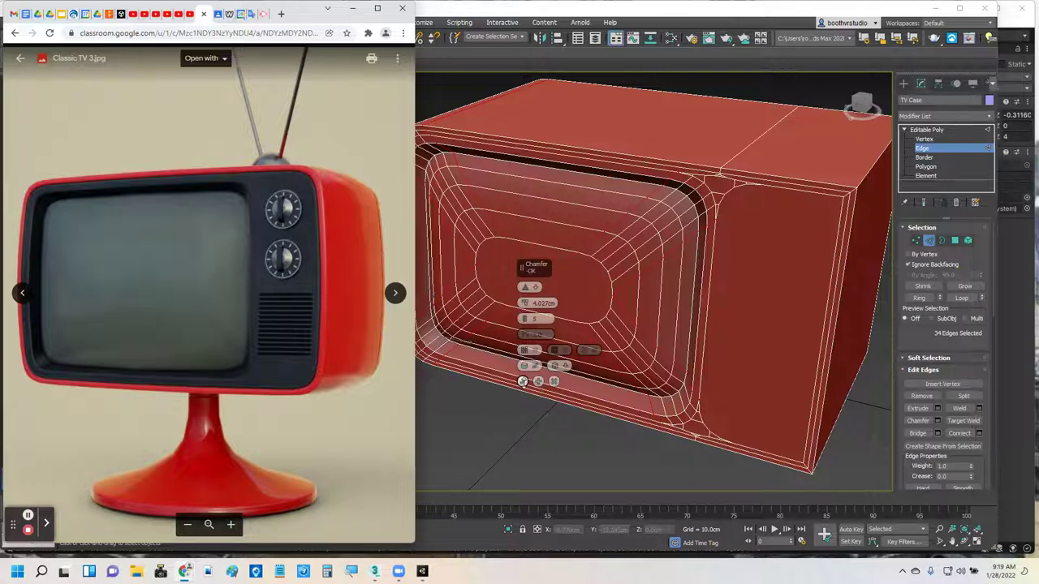
click(522, 382)
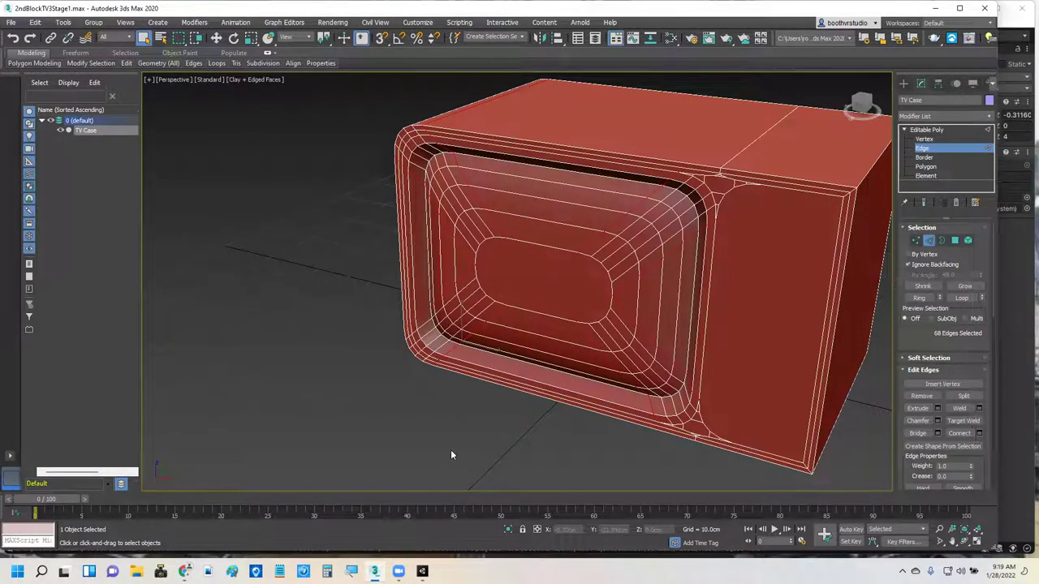
Clear the edge selection and target-weld the stray vertex above the screen's upper-right corner onto the small triangle's lower-left vertex.
click(416, 438)
alt+middle_drag(414, 439, 569, 314)
scroll(623, 326, up, 5)
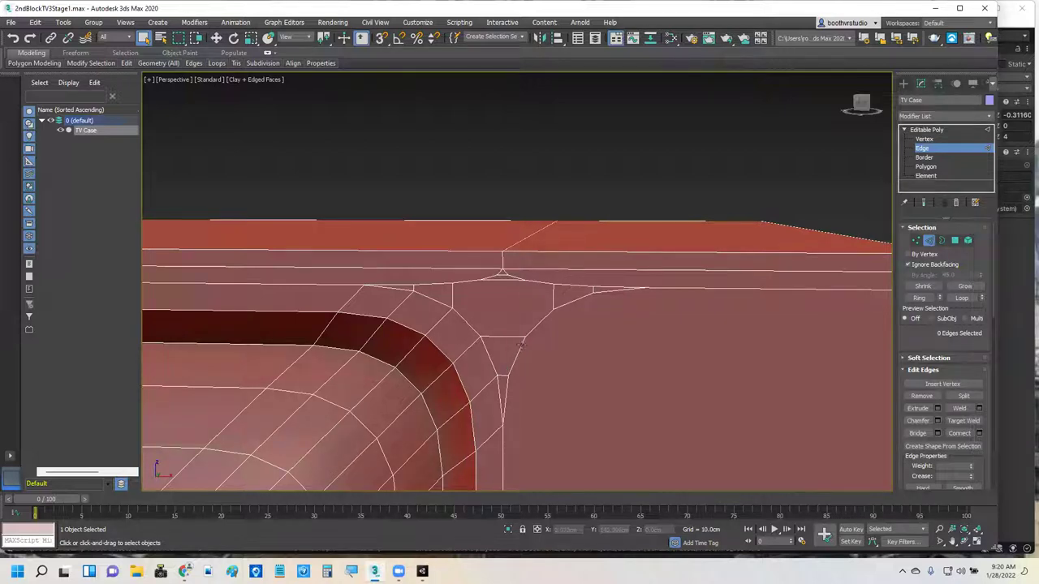
scroll(561, 355, up, 2)
scroll(562, 356, down, 2)
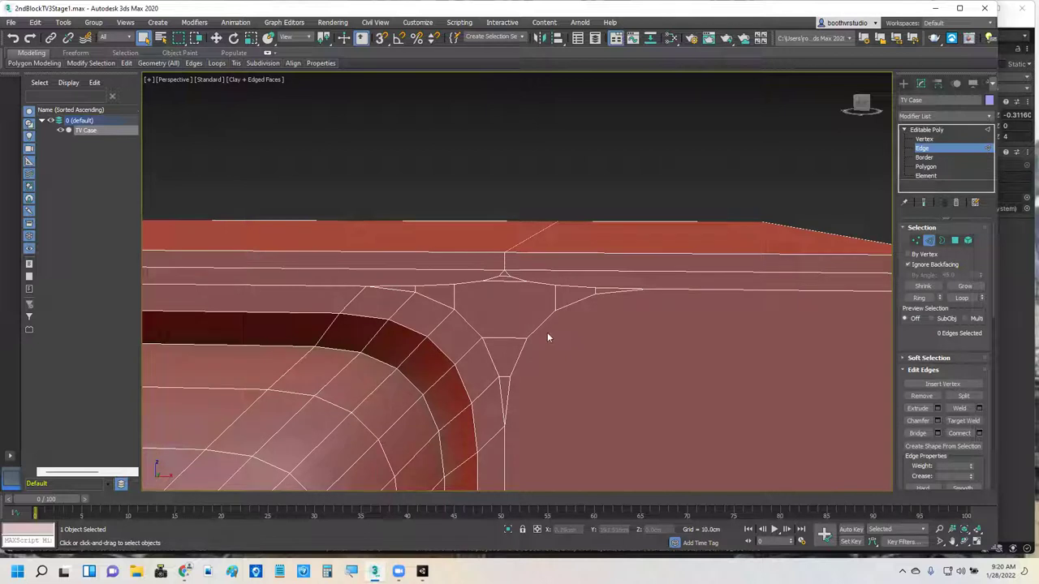
click(927, 140)
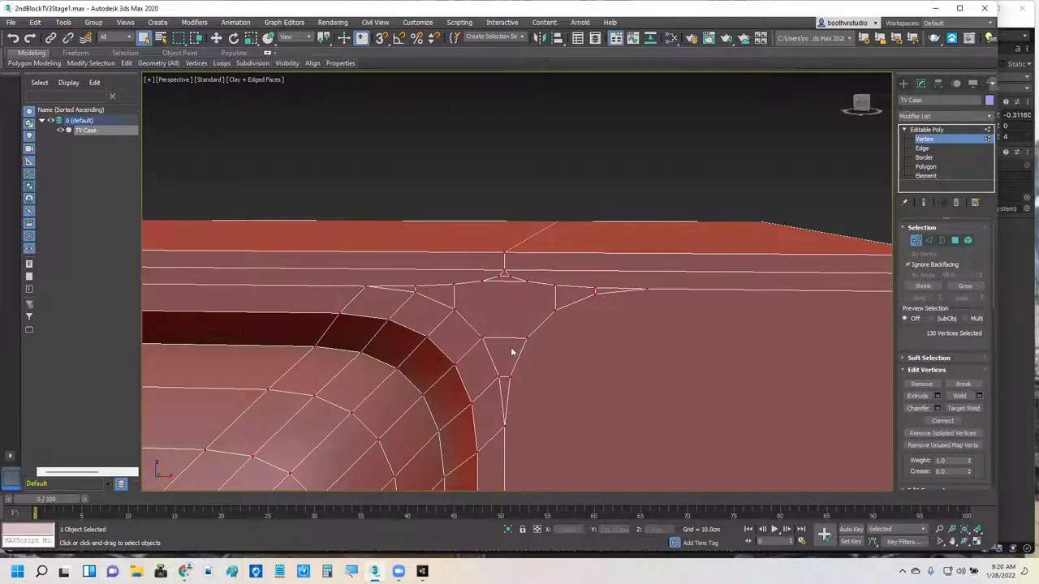
scroll(531, 288, up, 2)
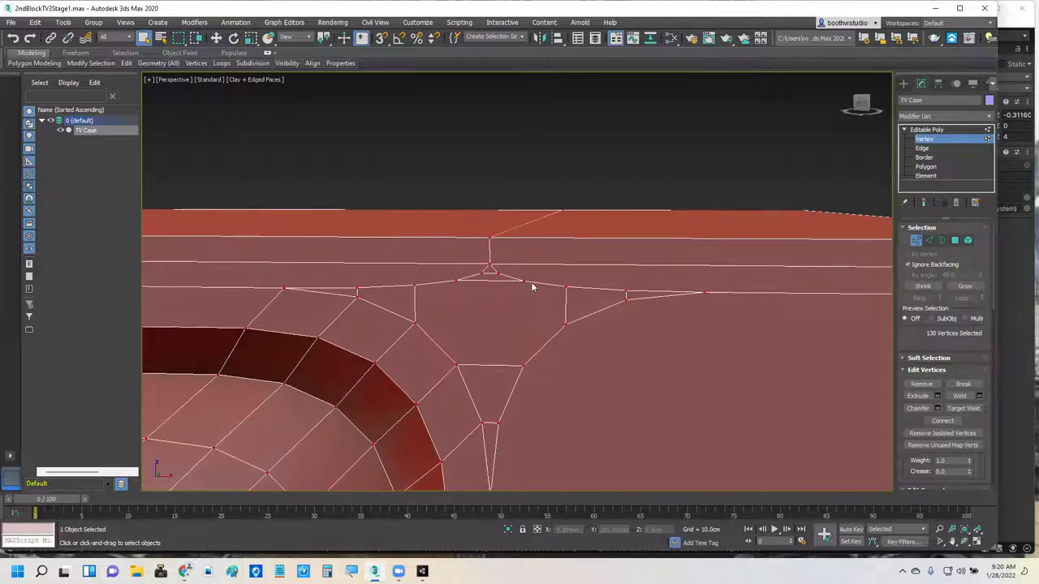
scroll(532, 288, up, 1)
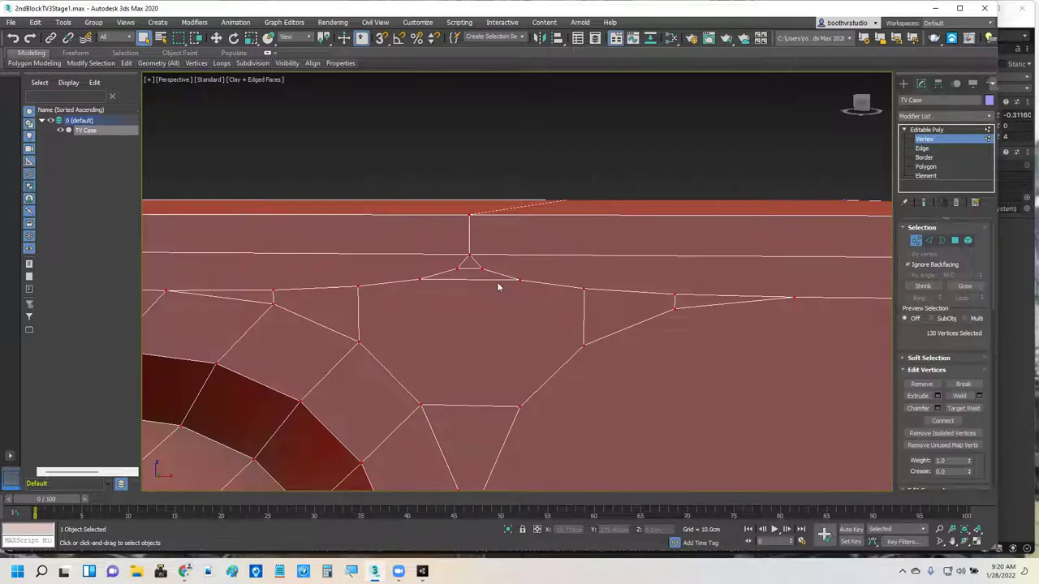
click(963, 408)
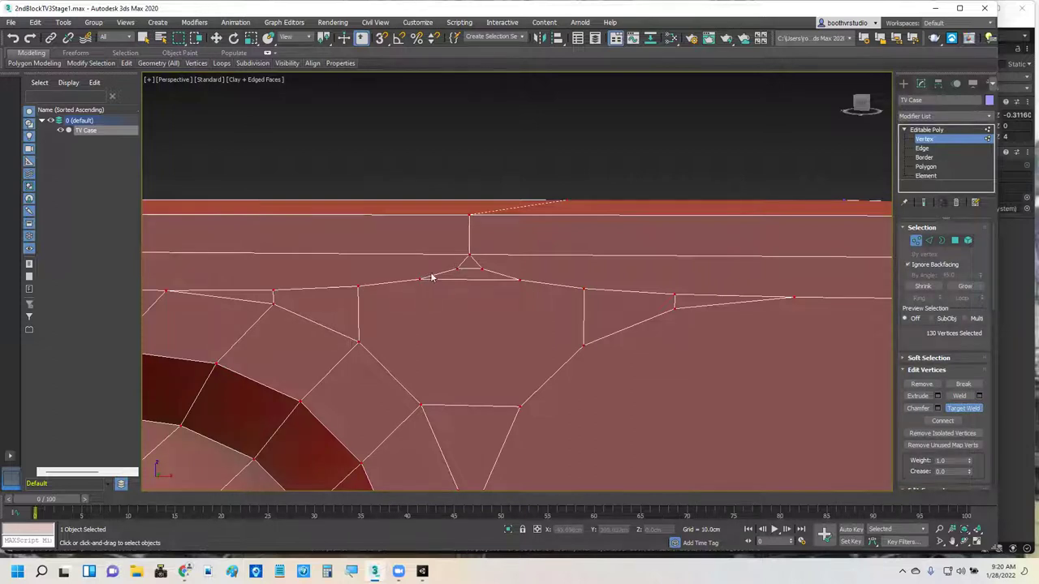
click(420, 279)
click(459, 268)
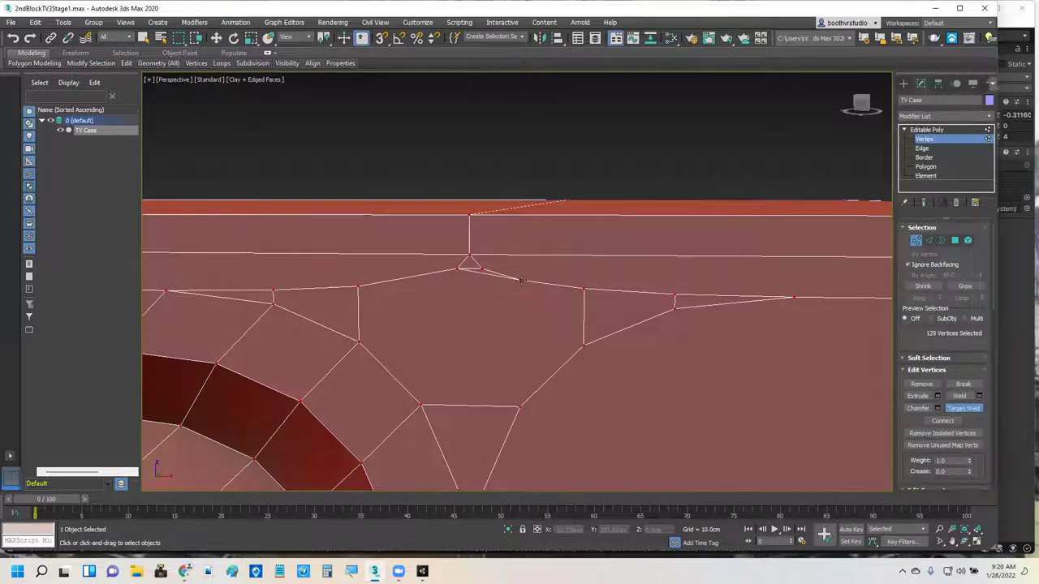
Target-weld the small triangle's remaining vertices into its lower-left vertex above the screen's upper-right corner, and leave Target Weld.
click(481, 269)
click(480, 270)
click(460, 269)
right_click(458, 289)
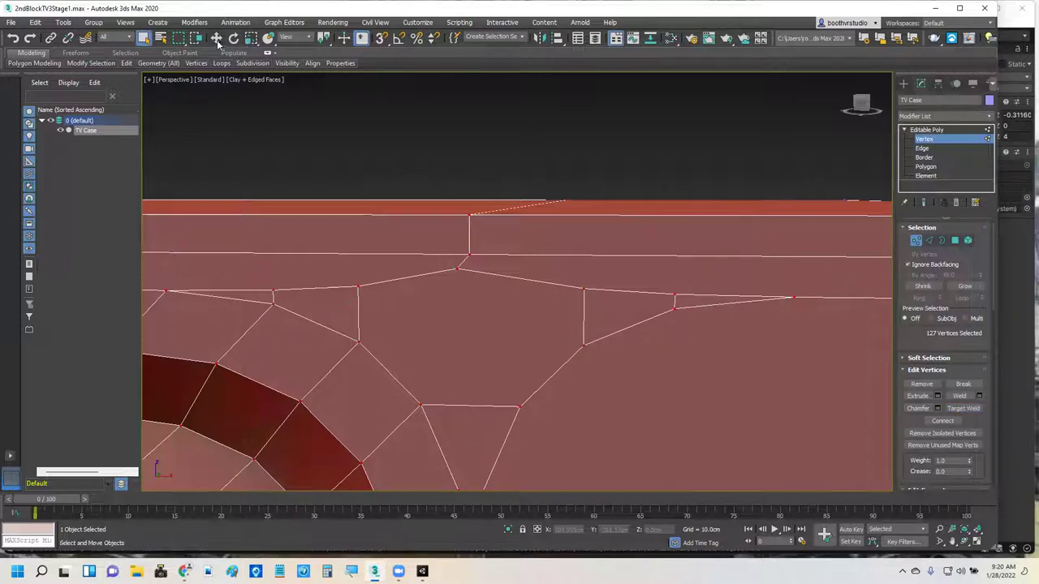
Move the welded vertex directly below the short vertical edge, level with its neighbouring vertices, and clear the selection.
key(w)
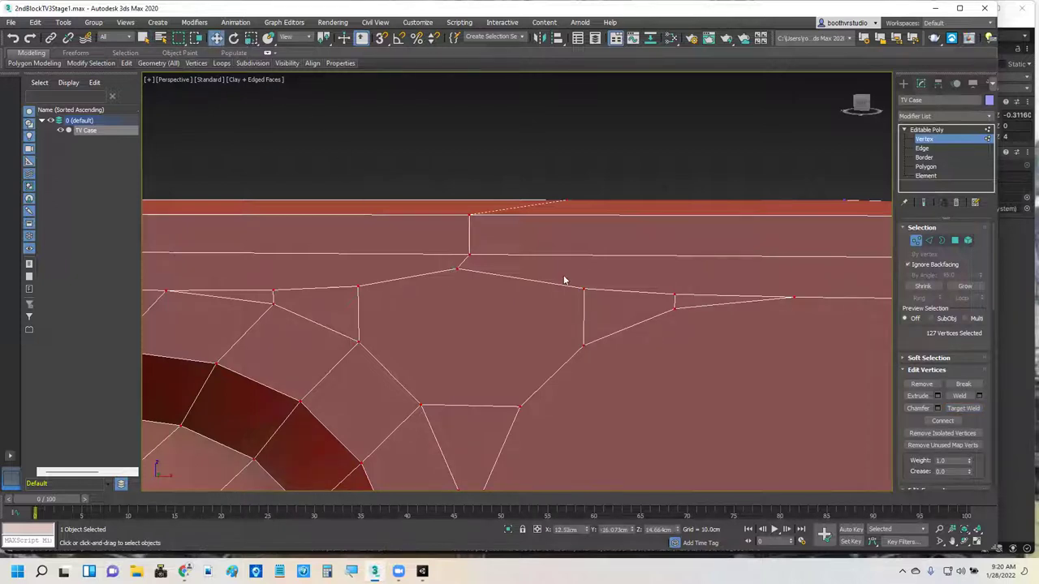
click(458, 270)
alt+middle_drag(535, 323, 521, 305)
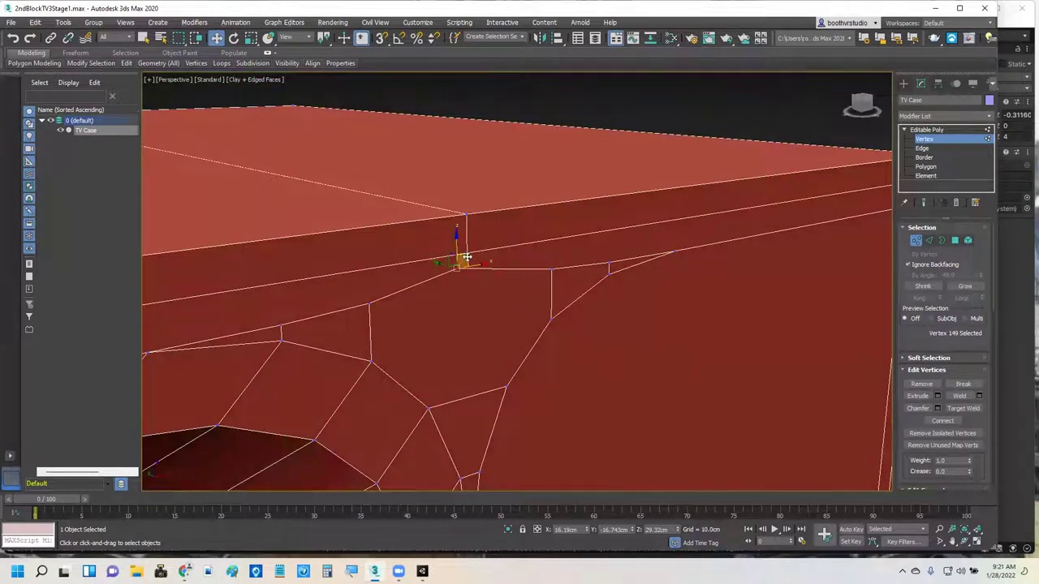
drag(477, 263, 486, 294)
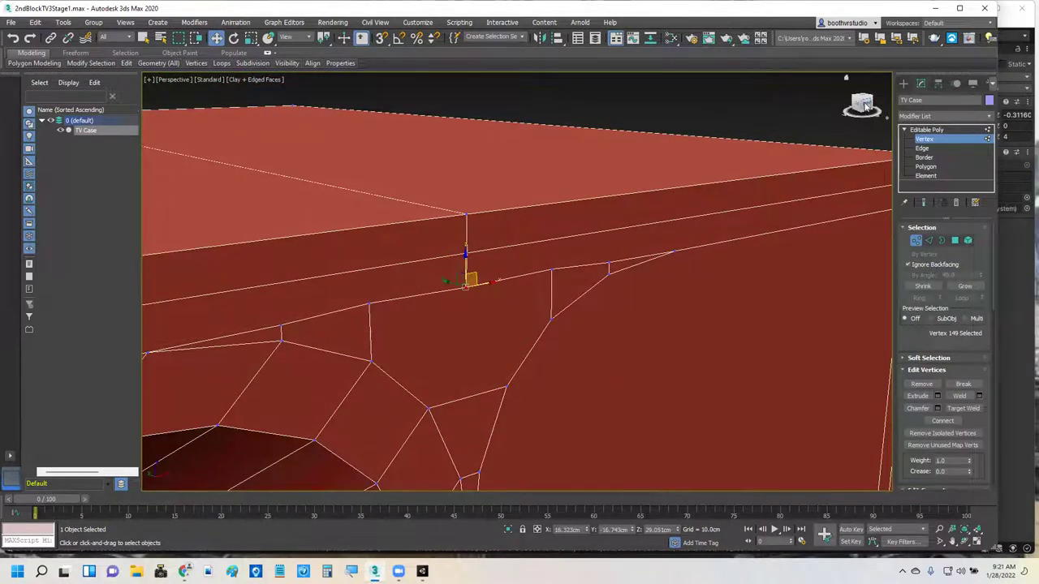
click(866, 105)
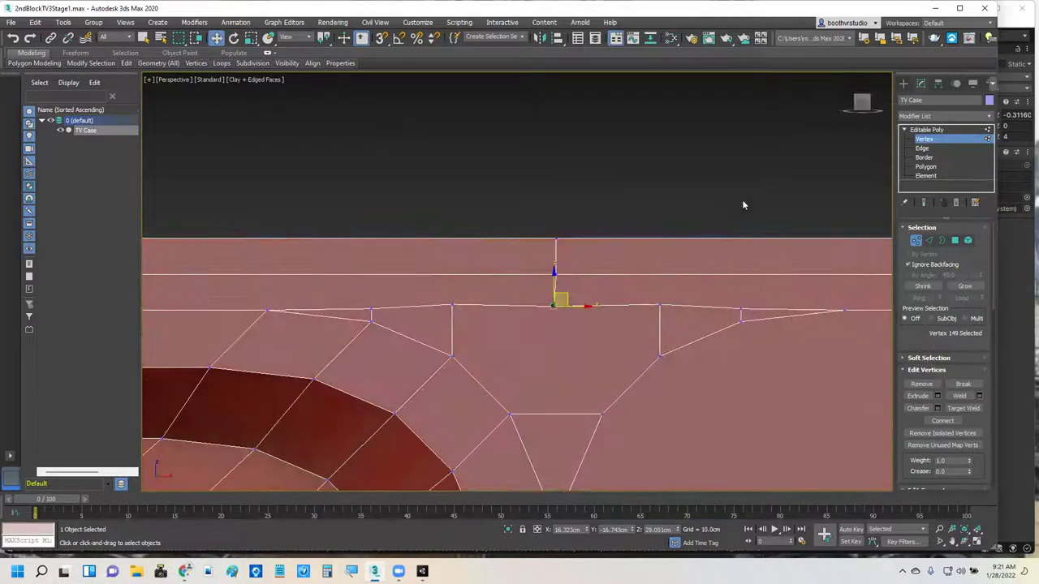
mouse_move(601, 236)
alt+middle_down()
mouse_move(601, 275)
mouse_move(597, 232)
alt+middle_up()
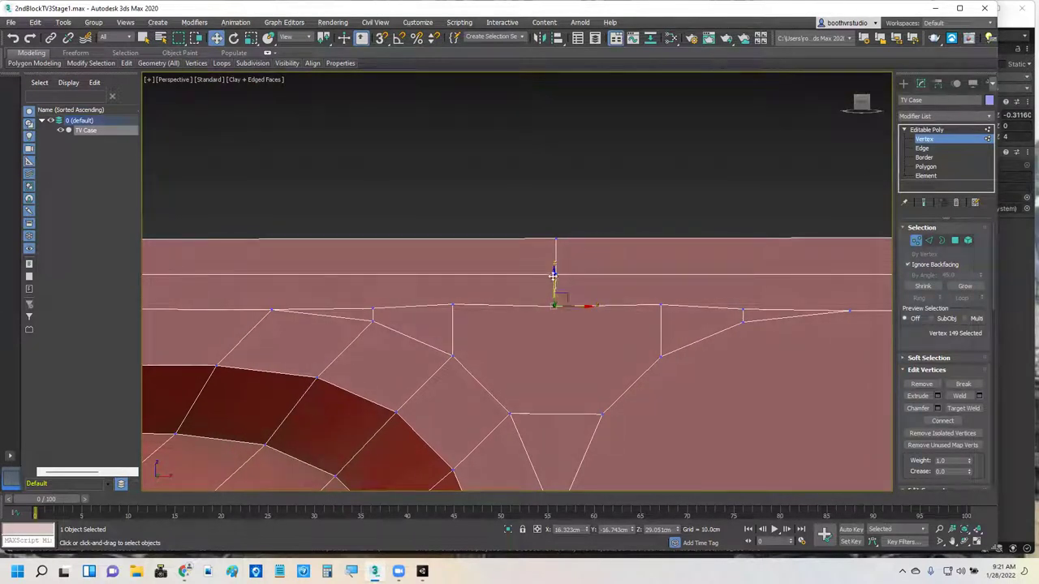
drag(553, 276, 583, 305)
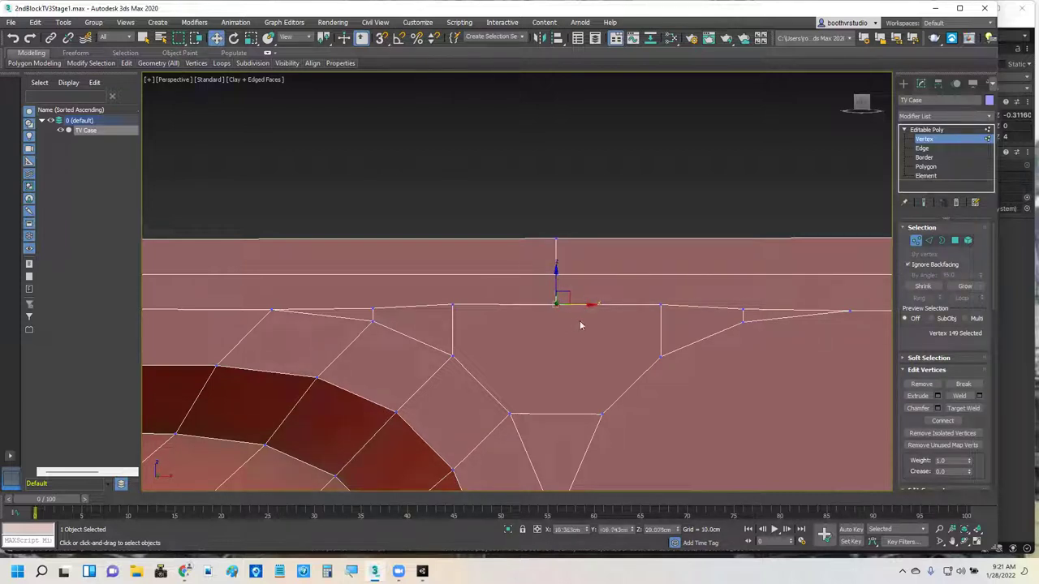
scroll(574, 328, down, 2)
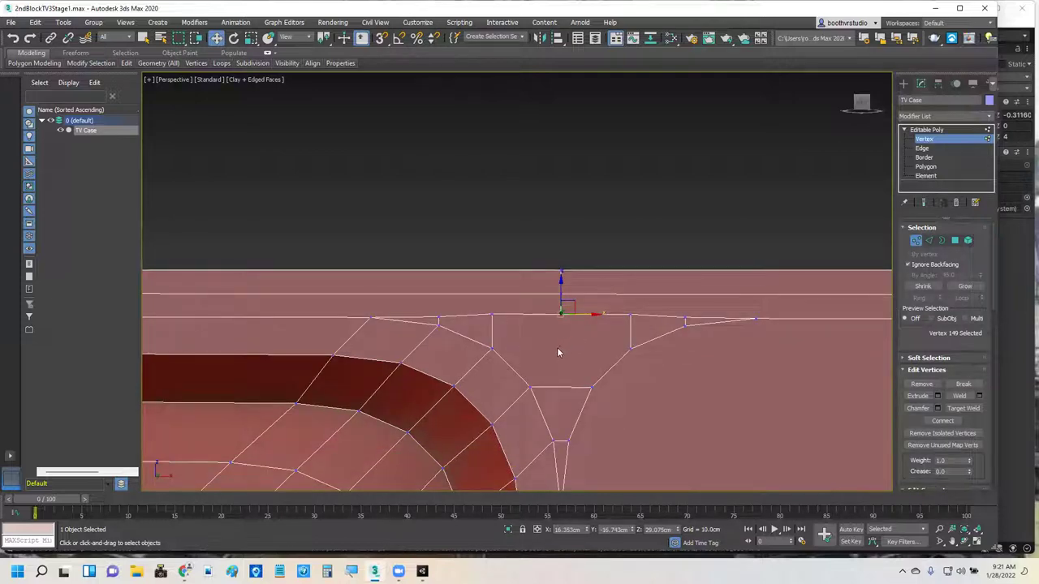
middle_drag(582, 357, 557, 366)
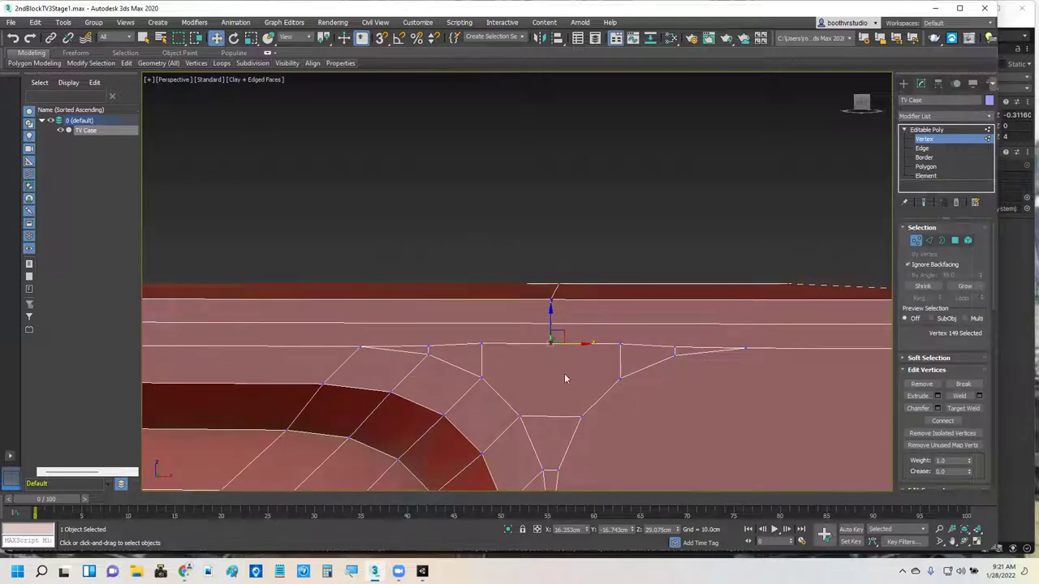
click(559, 367)
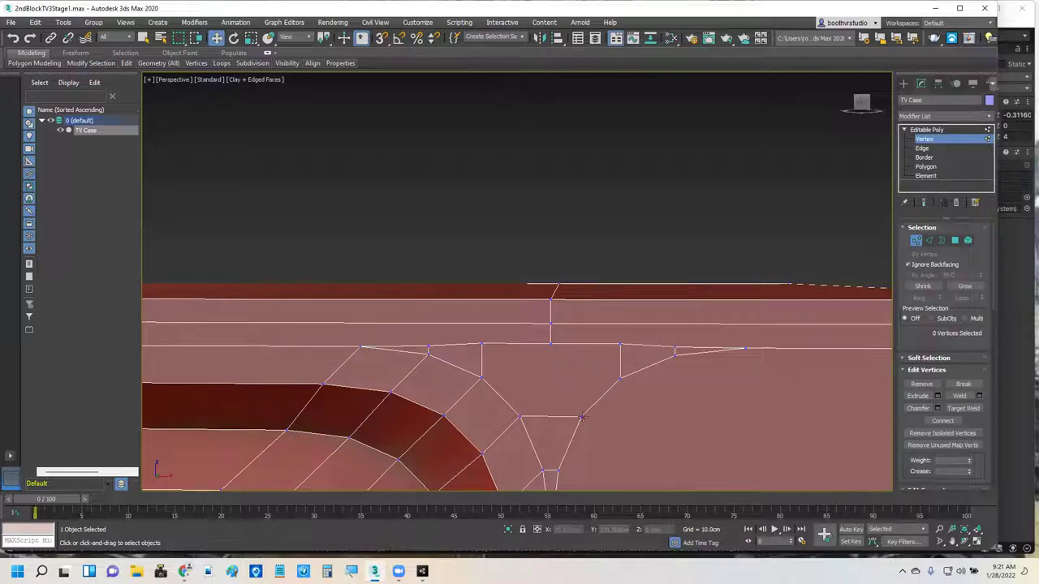
Target-weld the two lower outer vertices beside the screen's upper-right corner onto their left neighbours on the rounded outline.
scroll(631, 411, down, 3)
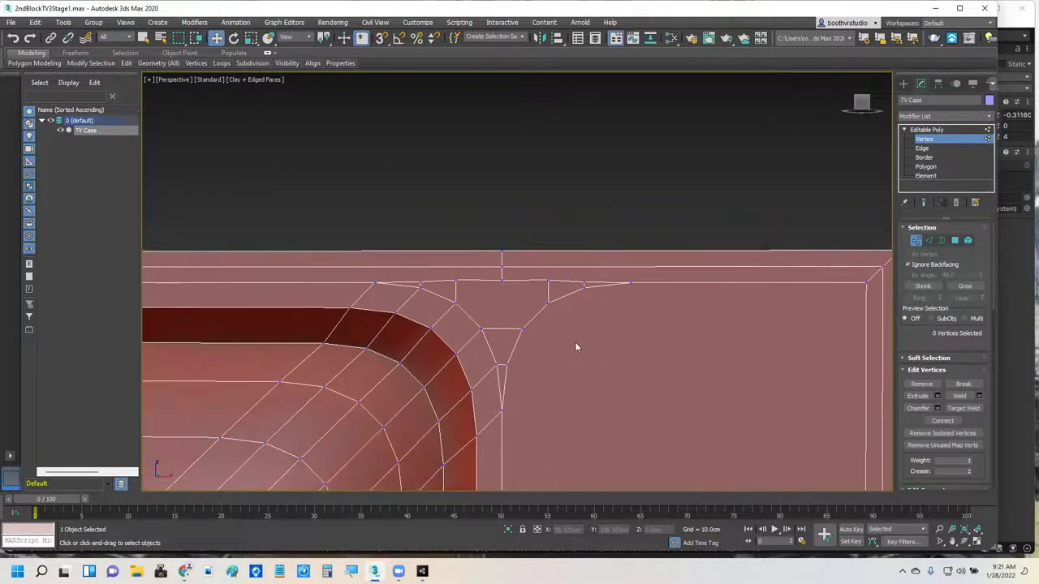
scroll(571, 336, down, 1)
scroll(543, 321, up, 1)
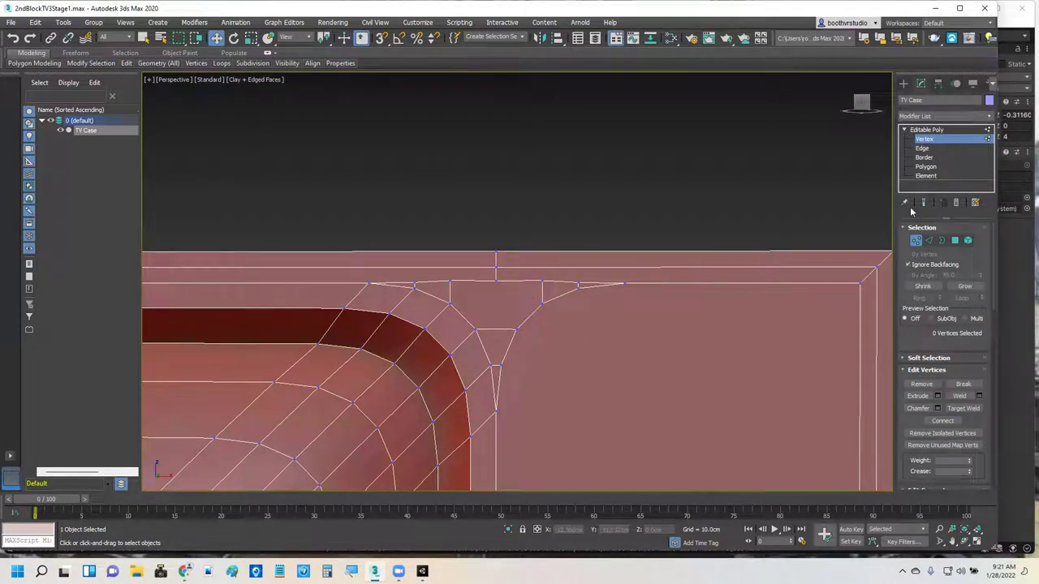
click(961, 409)
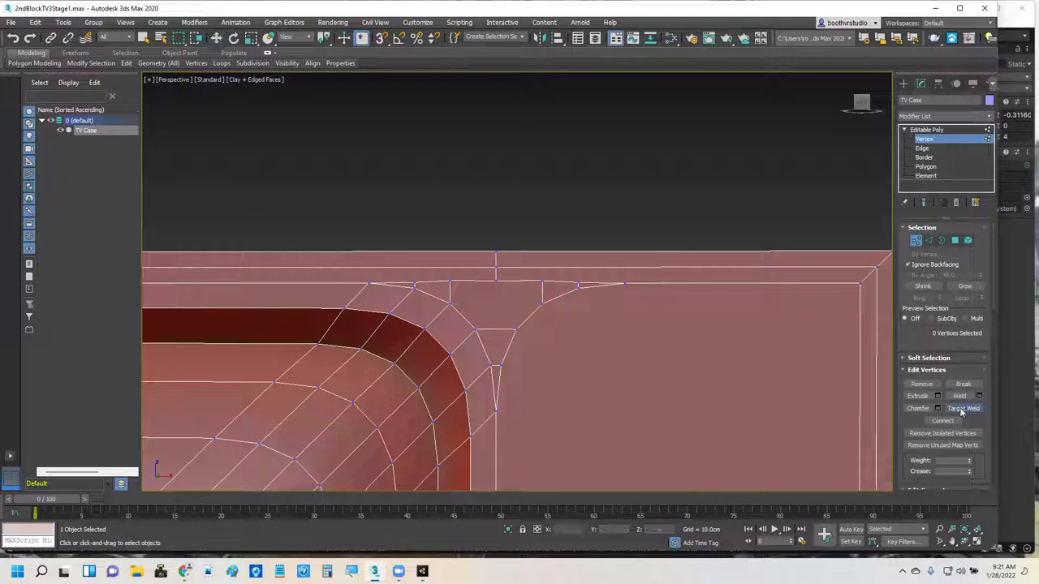
click(492, 366)
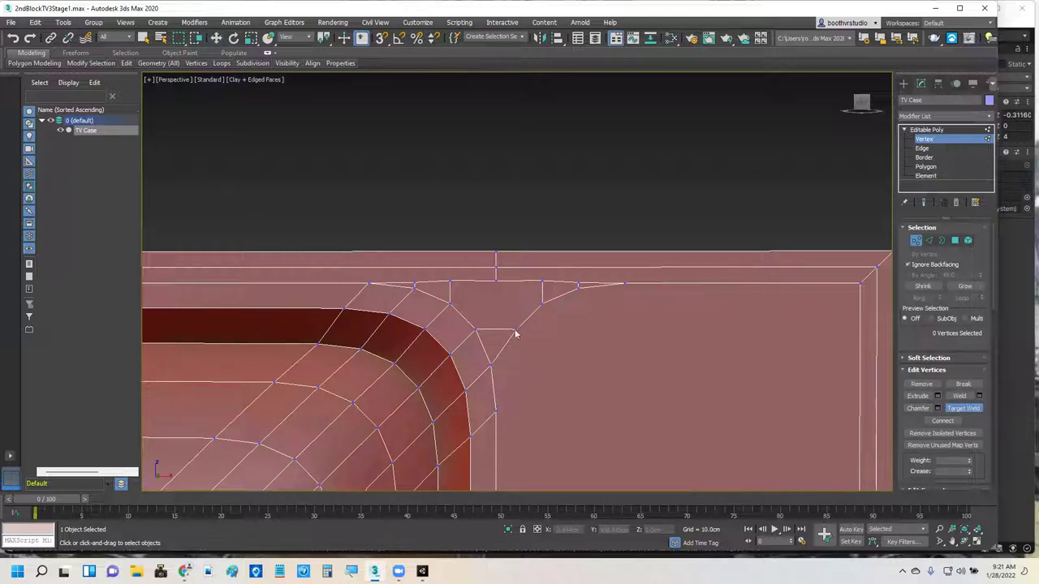
click(477, 329)
Try target-welding the remaining lower chamfer vertices onto the inner edge's vertices to the right of the corner, and undo those welds.
click(541, 283)
click(578, 285)
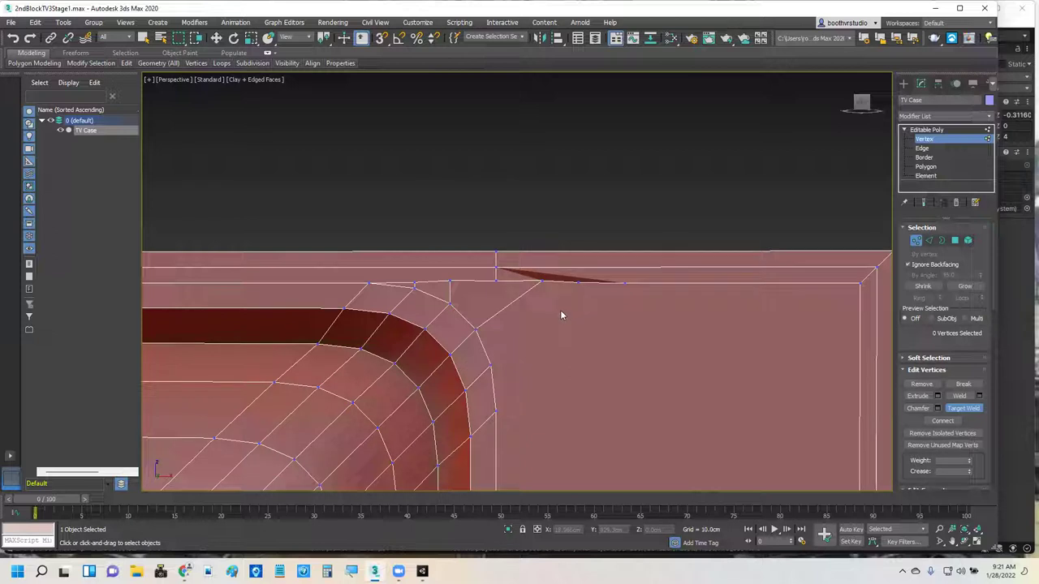
key(ctrl+z)
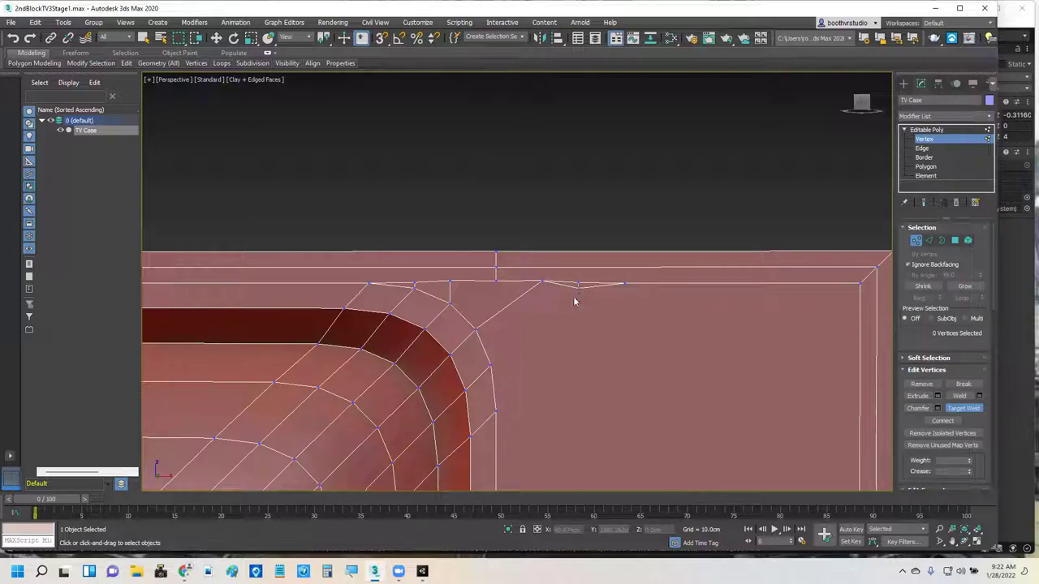
key(ctrl+z)
Target-weld the remaining chamfer vertices right of the corner successively leftwards into the vertex below the short vertical edge.
click(578, 284)
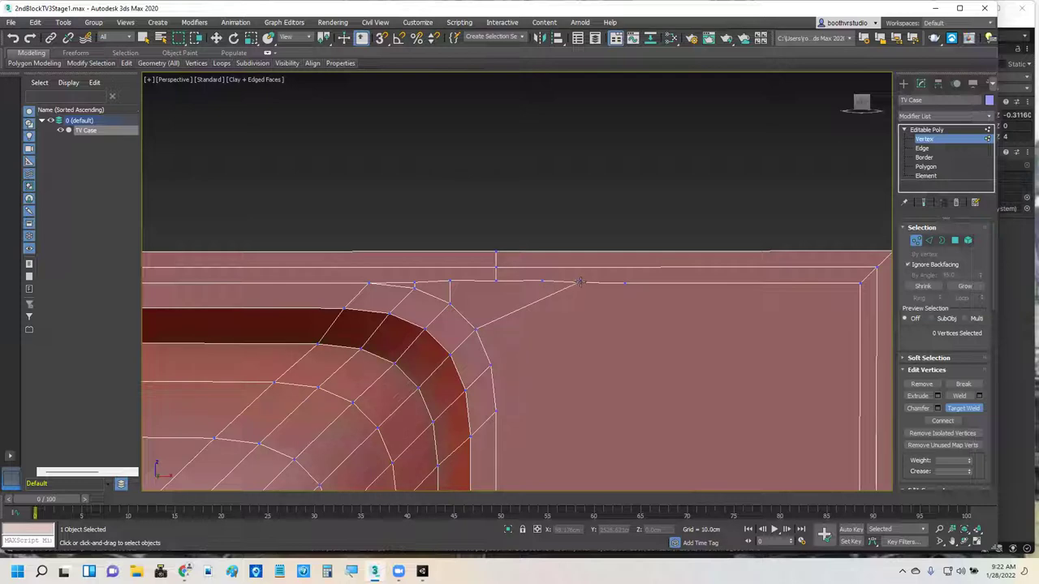
click(578, 283)
click(542, 282)
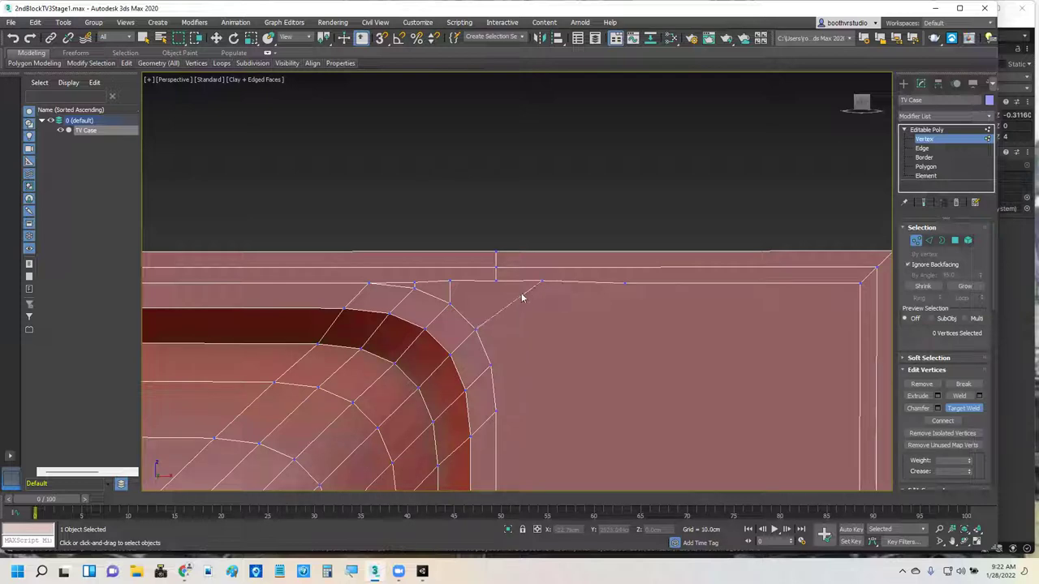
click(543, 282)
click(495, 281)
Remove the leftover vertex on the long inner edge to the right of the screen's upper-right corner.
key(w)
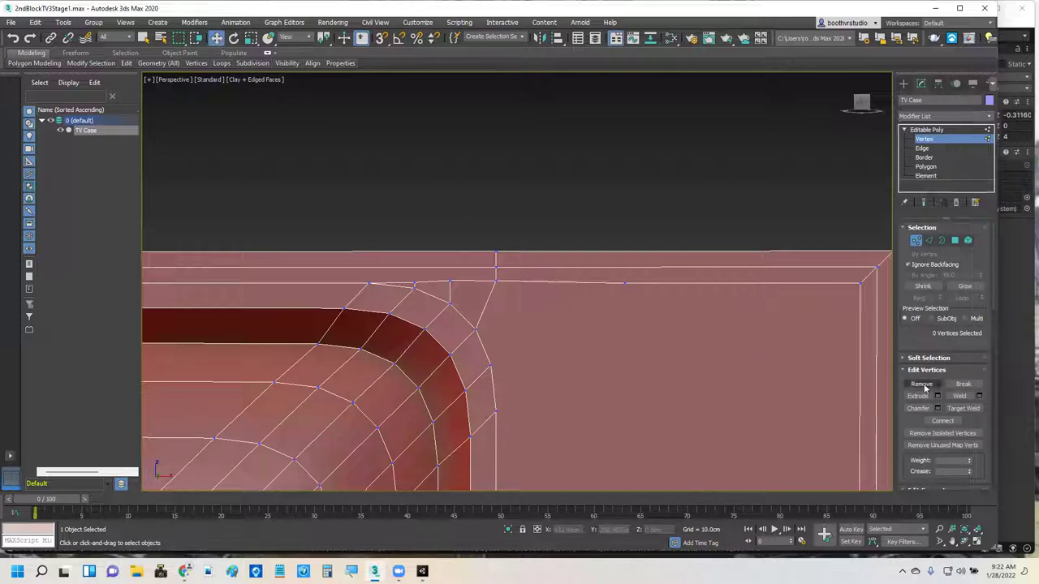
click(624, 283)
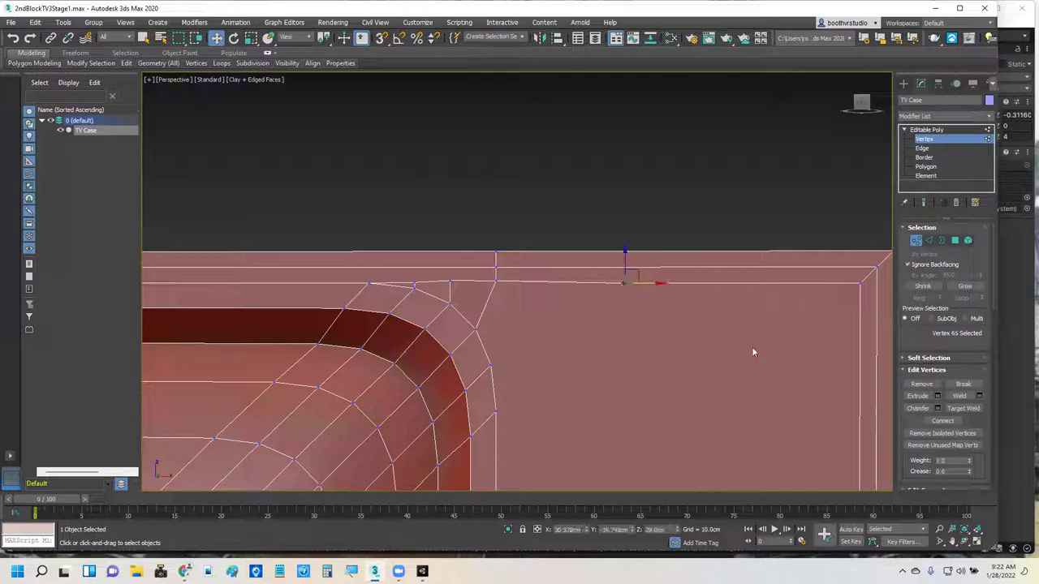
click(921, 384)
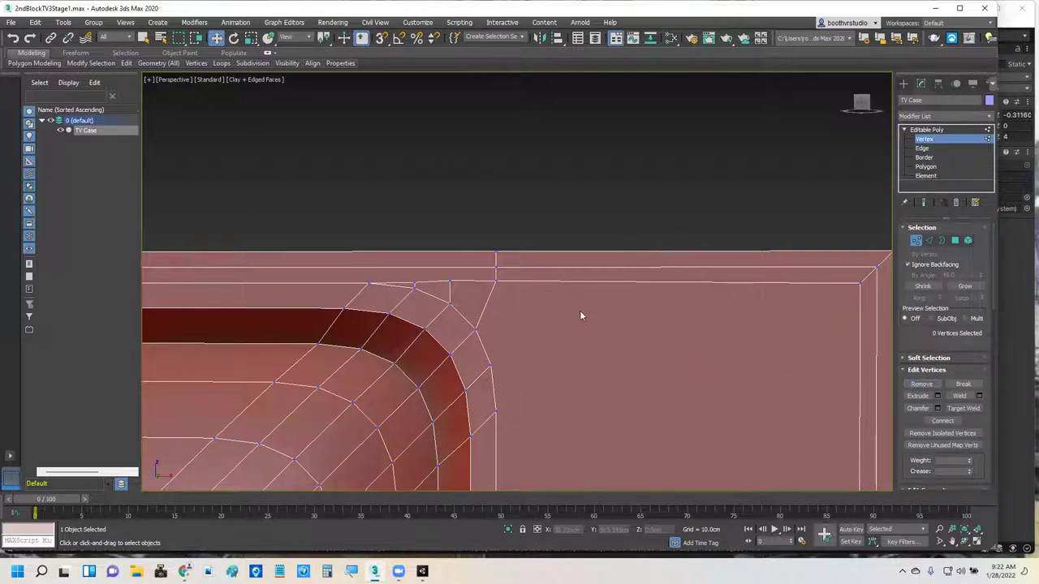
Lower the two inner-edge vertices left of the short vertical edge individually along Z, the left one by about 0.015 cm.
mouse_move(581, 316)
alt+middle_down()
mouse_move(582, 325)
mouse_move(557, 324)
mouse_move(587, 324)
mouse_move(578, 320)
alt+middle_up()
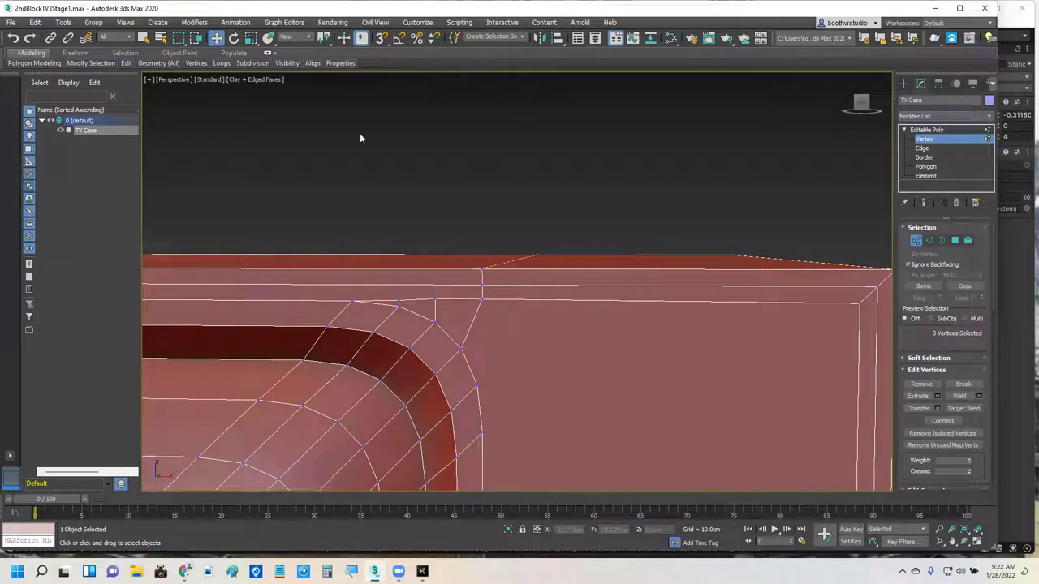
click(398, 302)
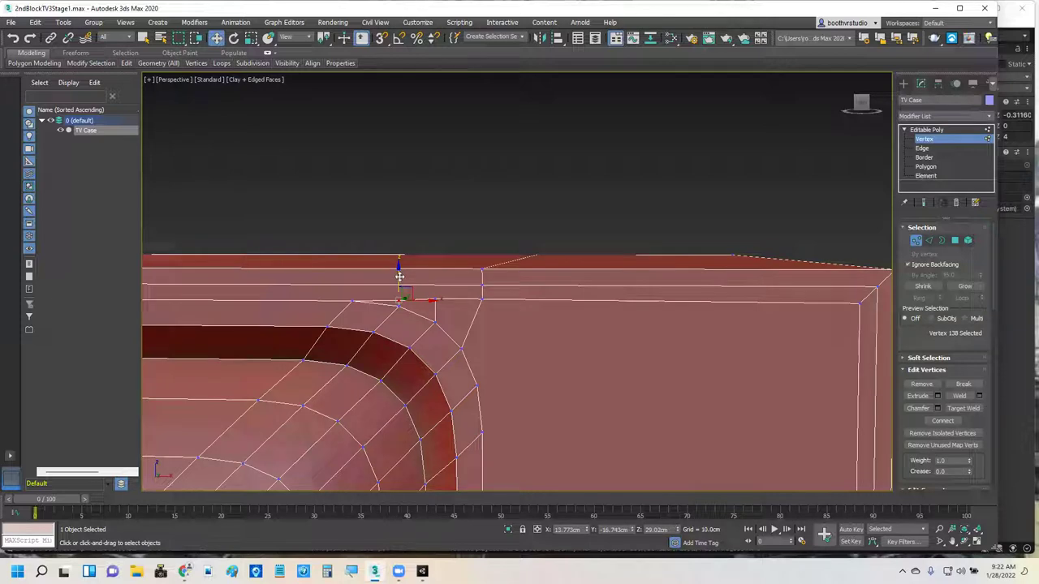
drag(399, 277, 401, 276)
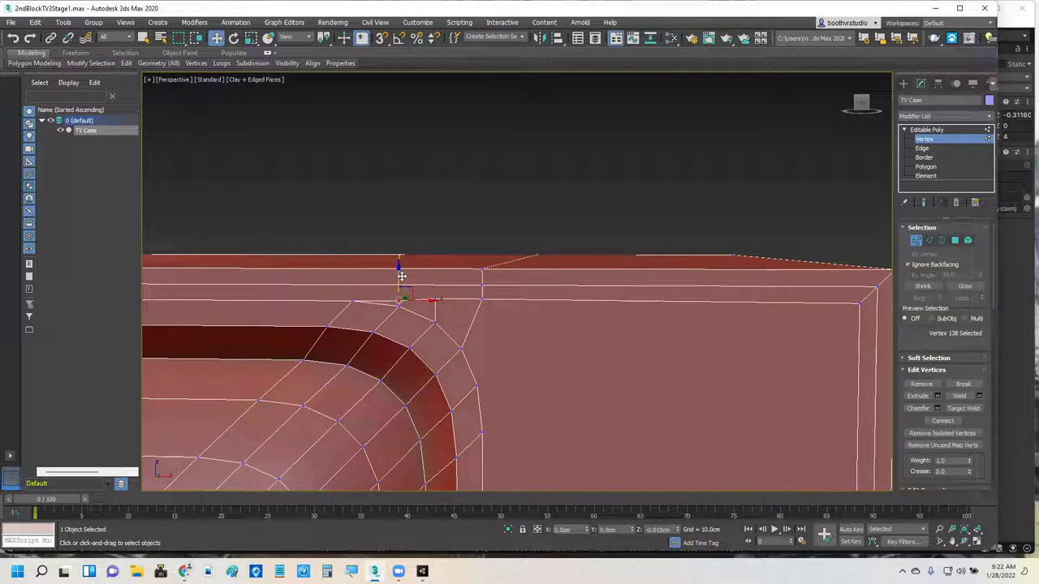
click(438, 298)
drag(433, 277, 440, 279)
Select both of those inner-edge vertices together and lower them about 0.007 cm along Z to straighten the edge.
scroll(542, 315, up, 3)
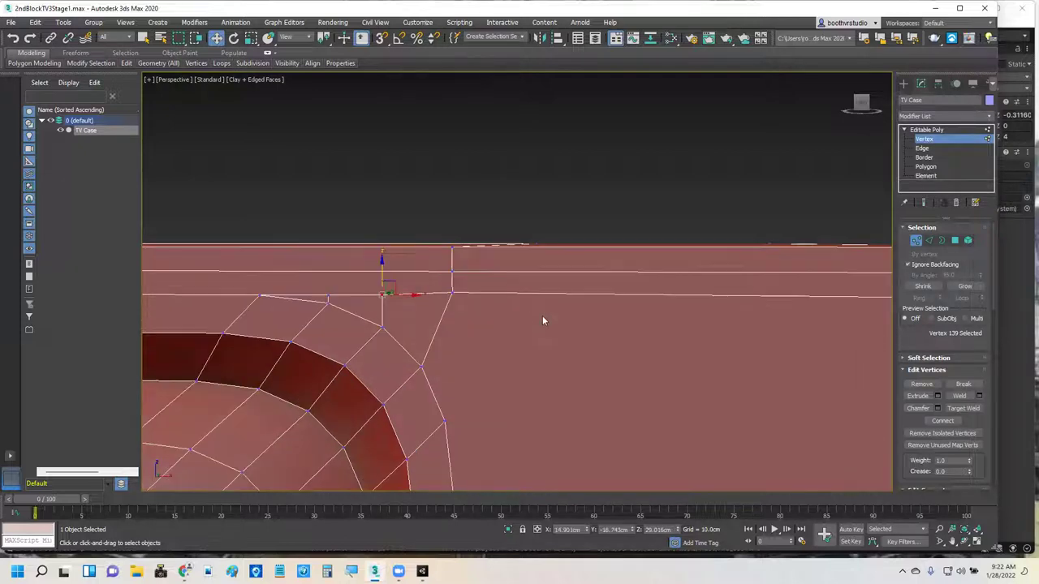
middle_drag(542, 314, 720, 313)
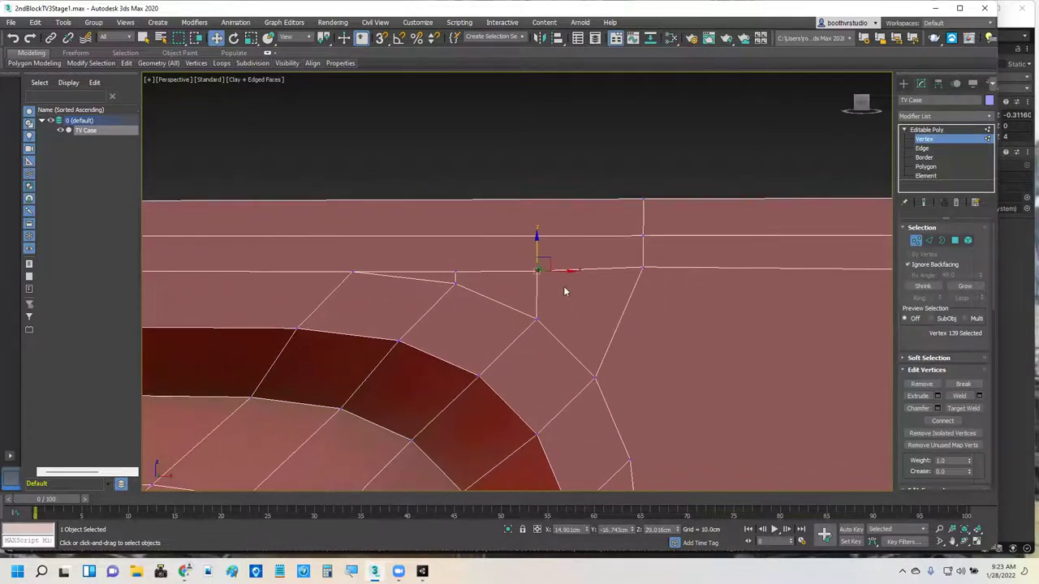
drag(586, 252, 450, 279)
drag(496, 239, 501, 239)
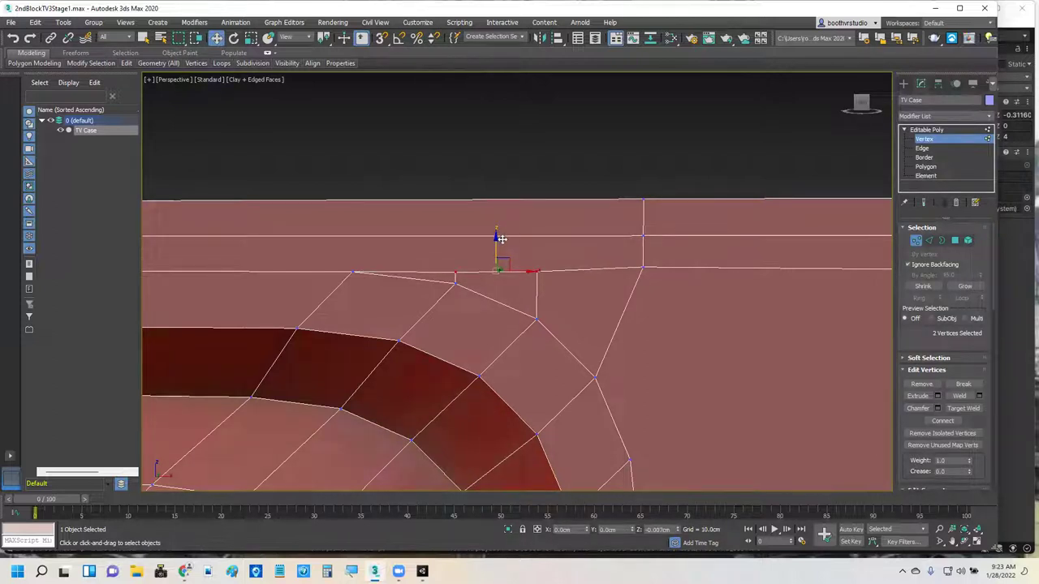
Clear the vertex selection and examine the corners across the whole TV front.
scroll(670, 311, down, 4)
middle_drag(697, 316, 746, 336)
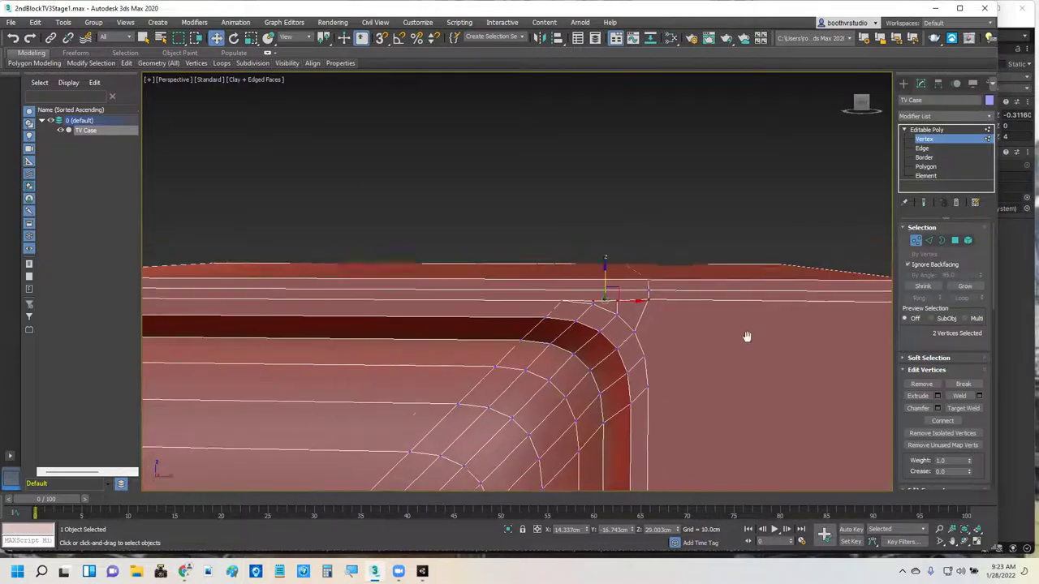
scroll(649, 332, down, 6)
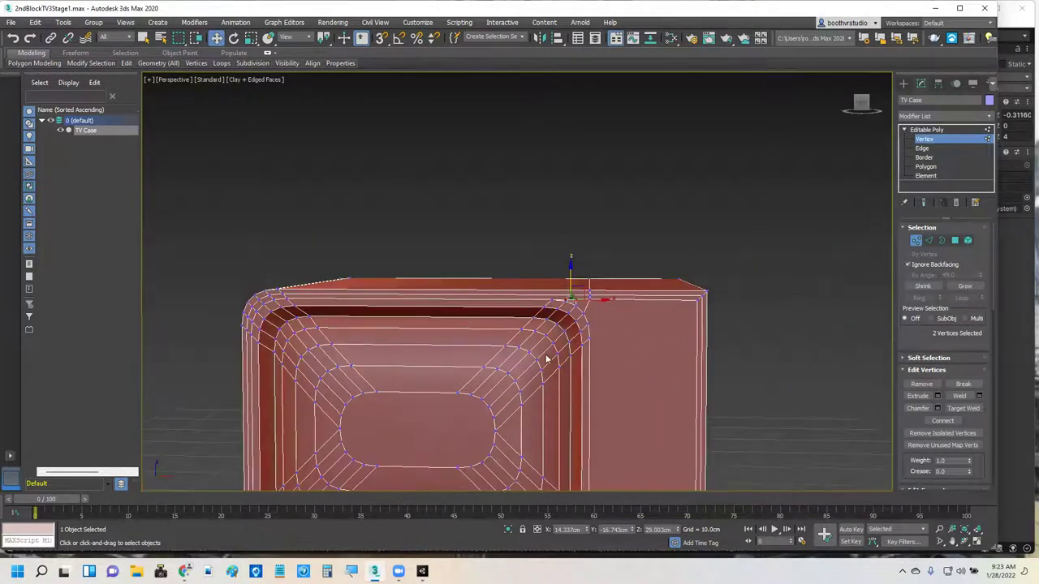
middle_drag(547, 359, 469, 234)
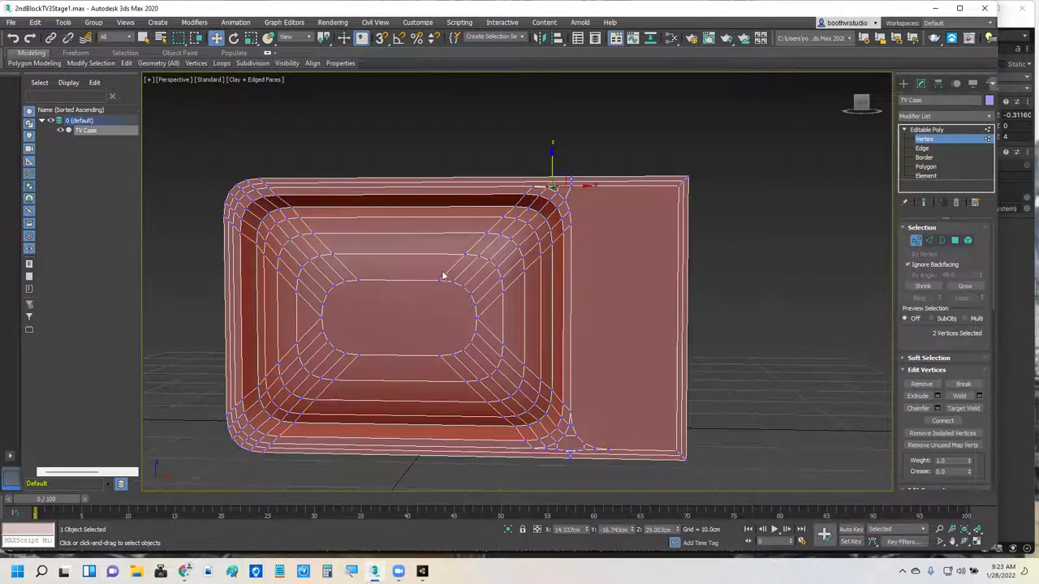
click(430, 140)
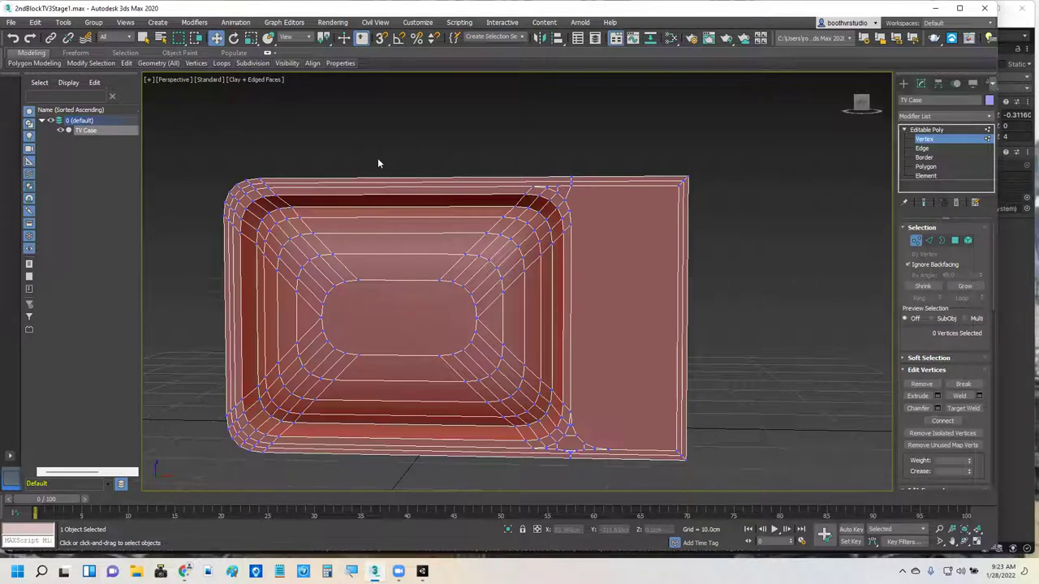
Switch the TV Case to edge editing and select the full edge loop running around the front rim.
scroll(299, 156, down, 3)
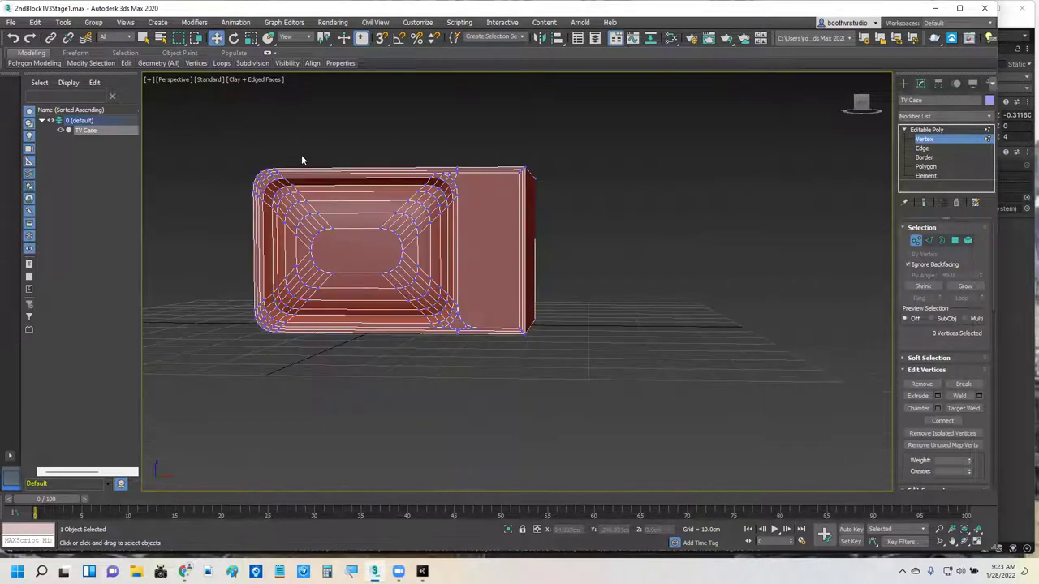
scroll(299, 155, up, 8)
middle_drag(294, 162, 336, 154)
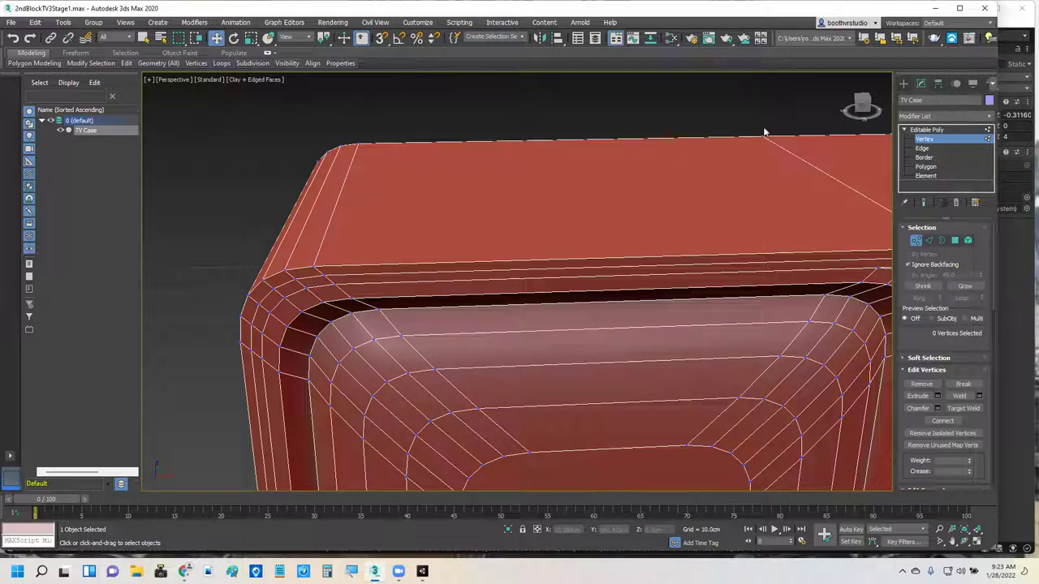
click(923, 149)
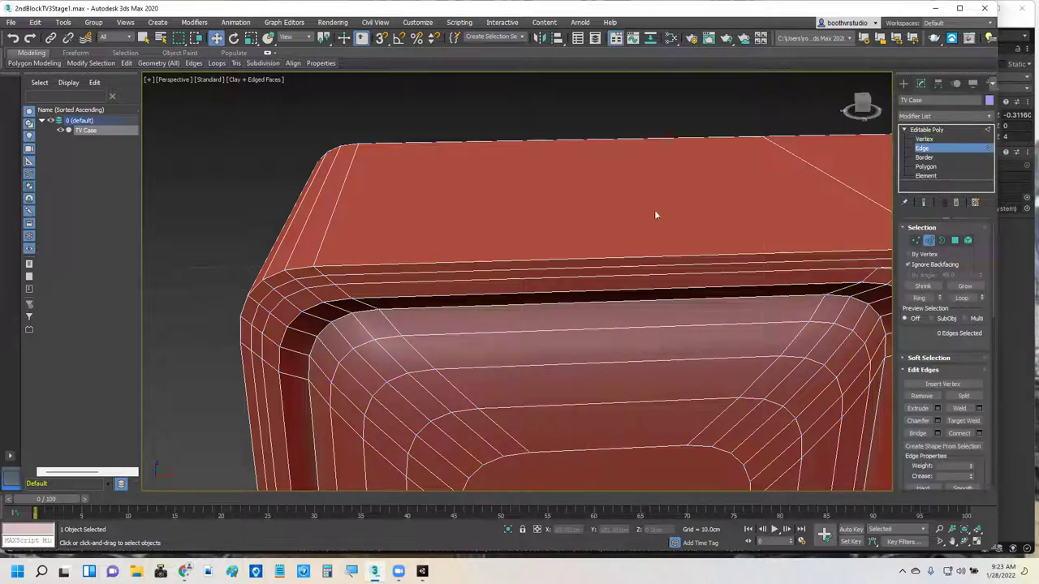
click(308, 275)
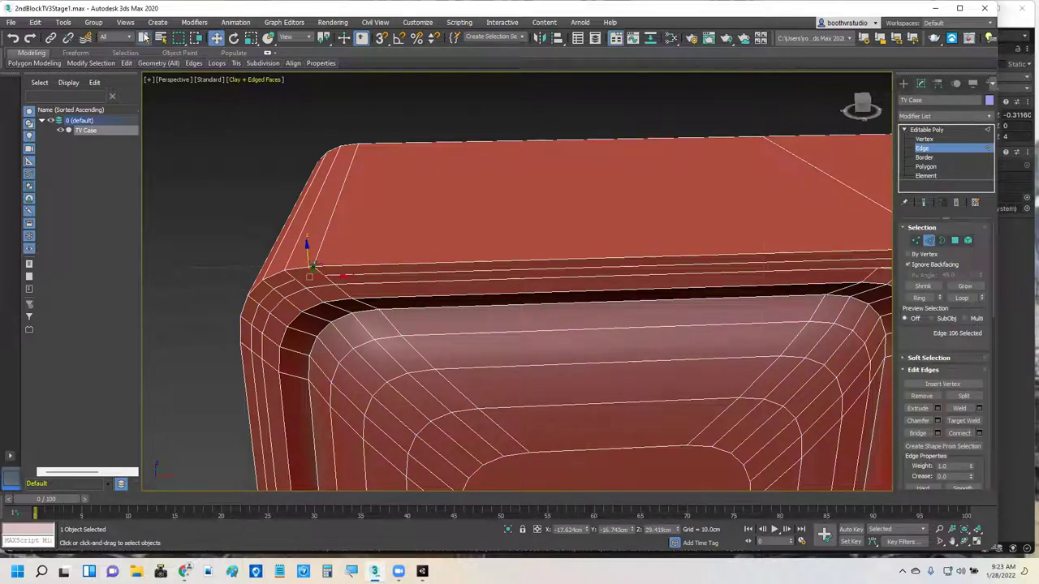
click(144, 38)
double_click(307, 276)
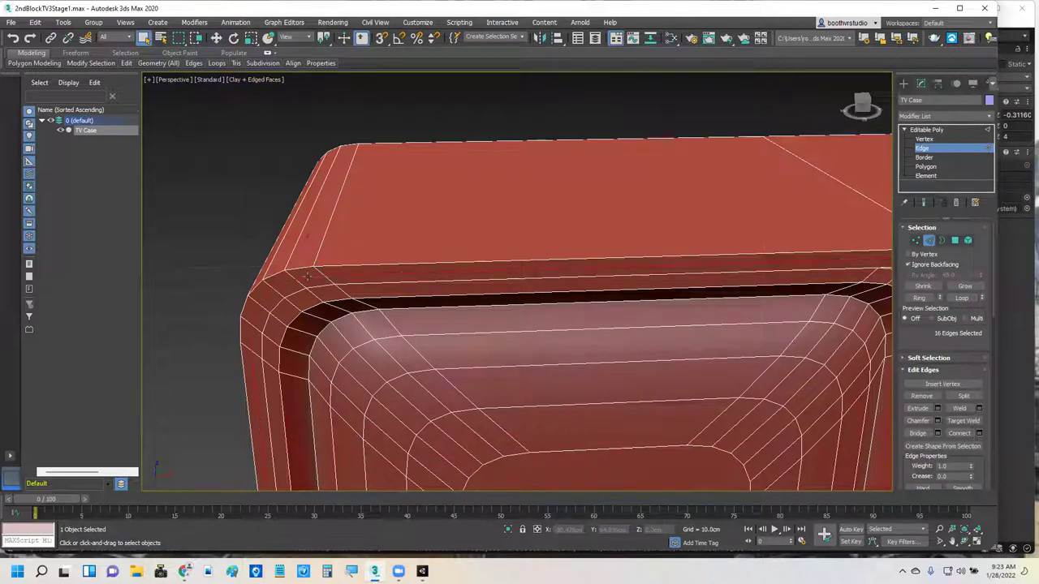
scroll(349, 297, down, 5)
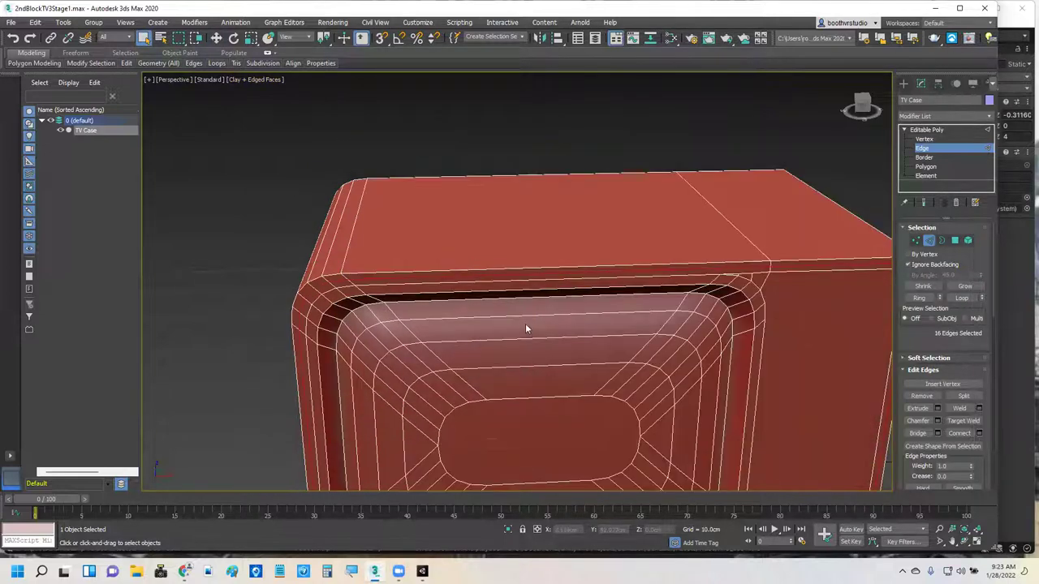
alt+middle_drag(528, 327, 416, 165)
middle_drag(404, 236, 429, 197)
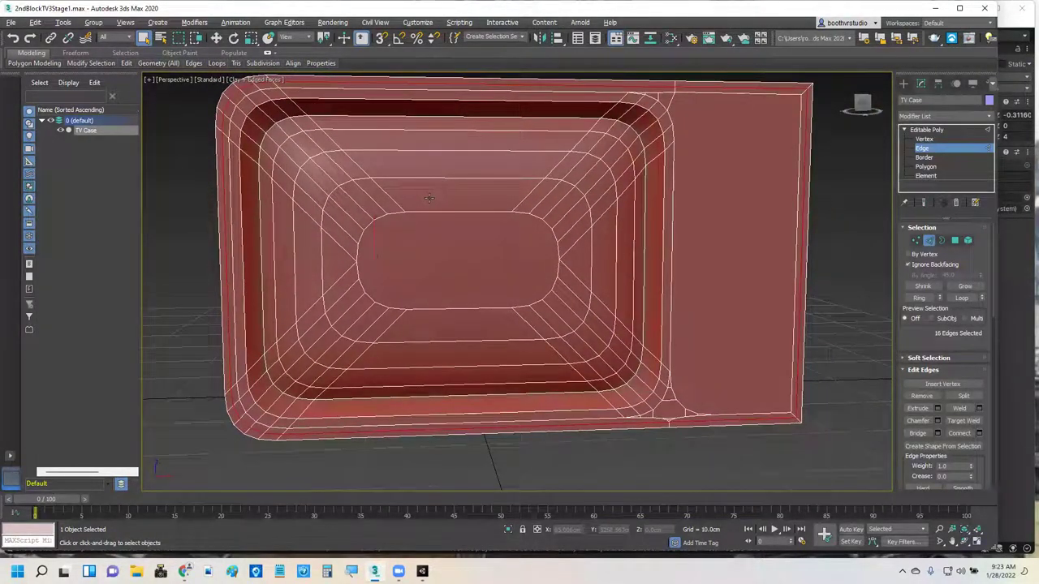
middle_drag(536, 204, 484, 229)
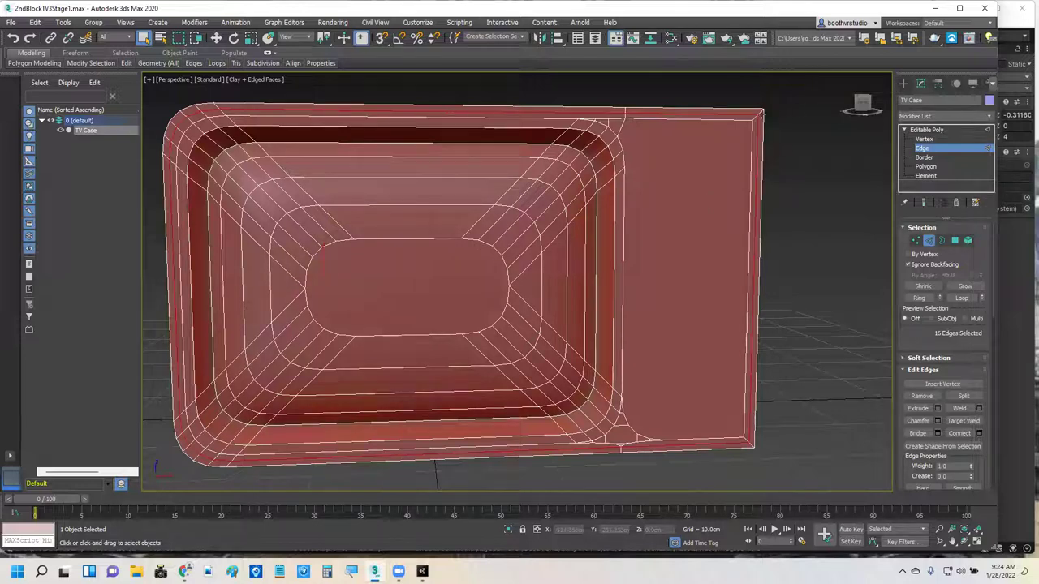
Replace the selection with the connected edges at the upper corner of the control-panel side.
click(760, 118)
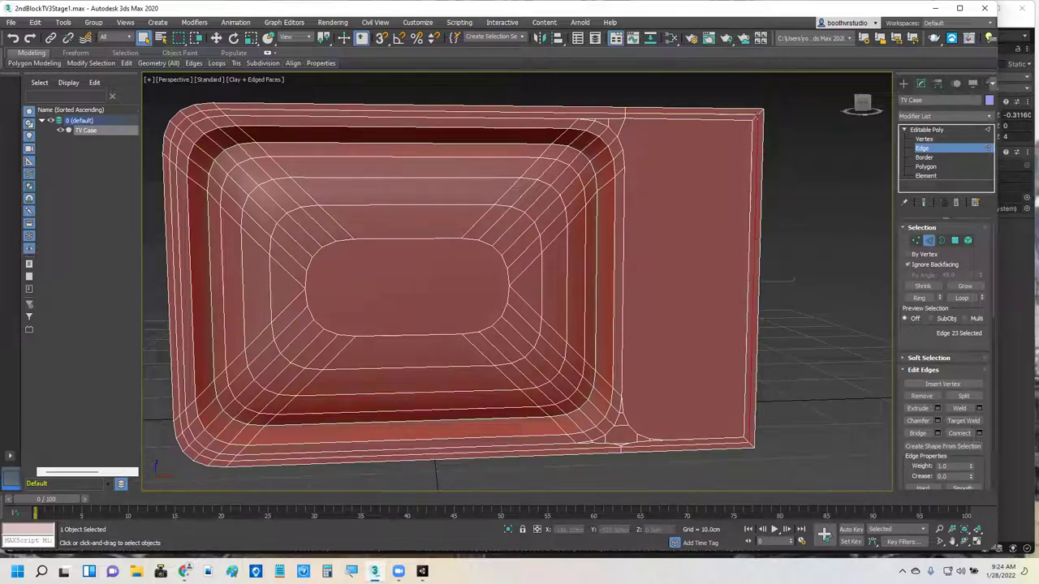
click(758, 116)
double_click(758, 116)
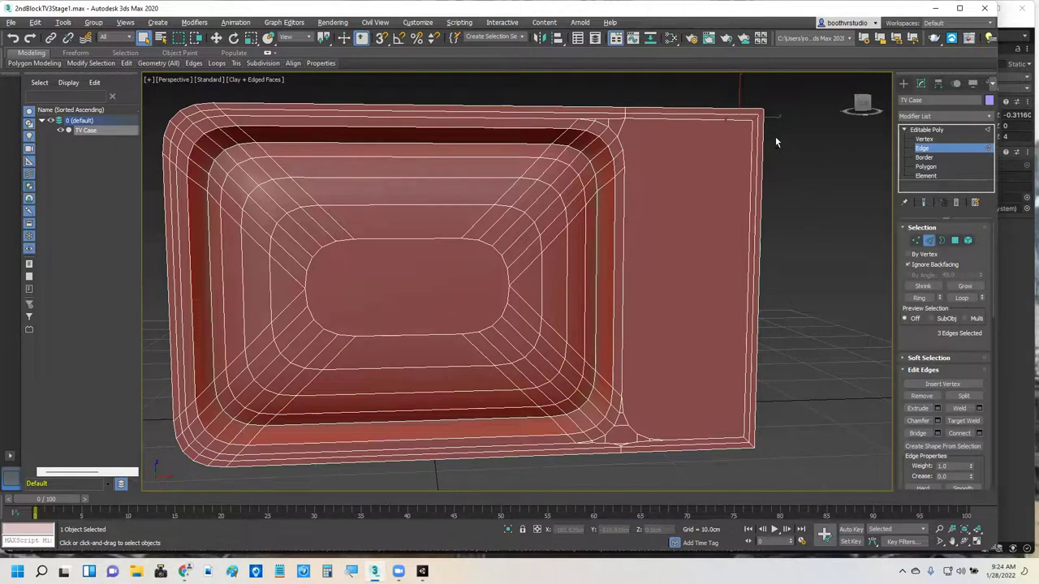
alt+middle_drag(775, 137, 695, 323)
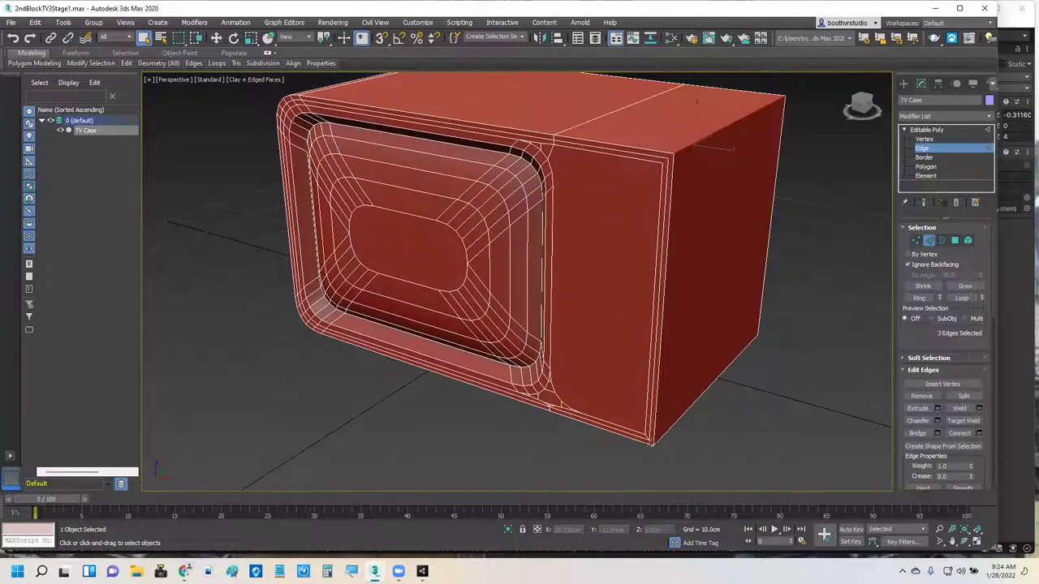
double_click(651, 443)
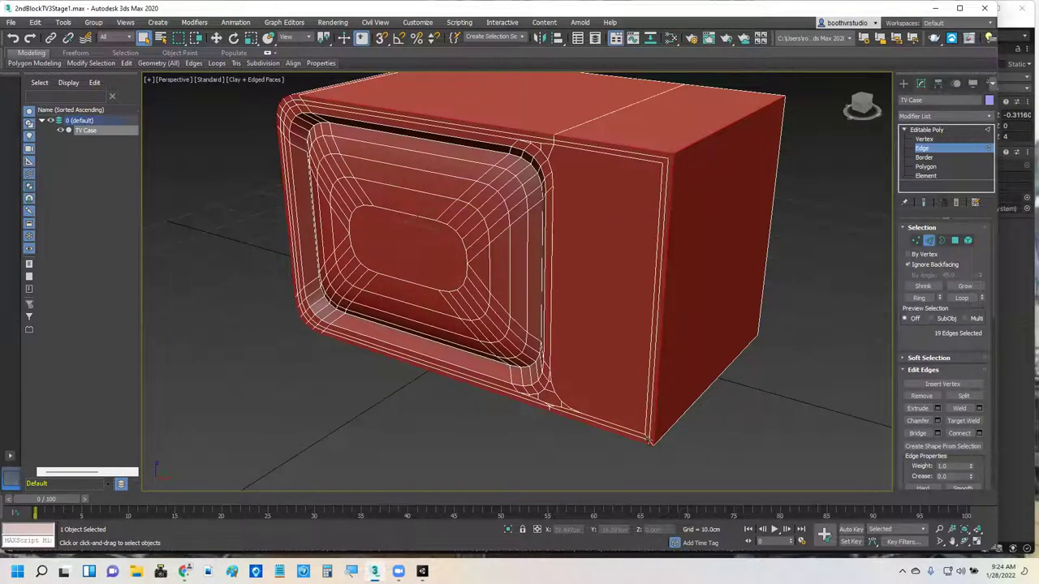
scroll(642, 430, up, 5)
click(641, 429)
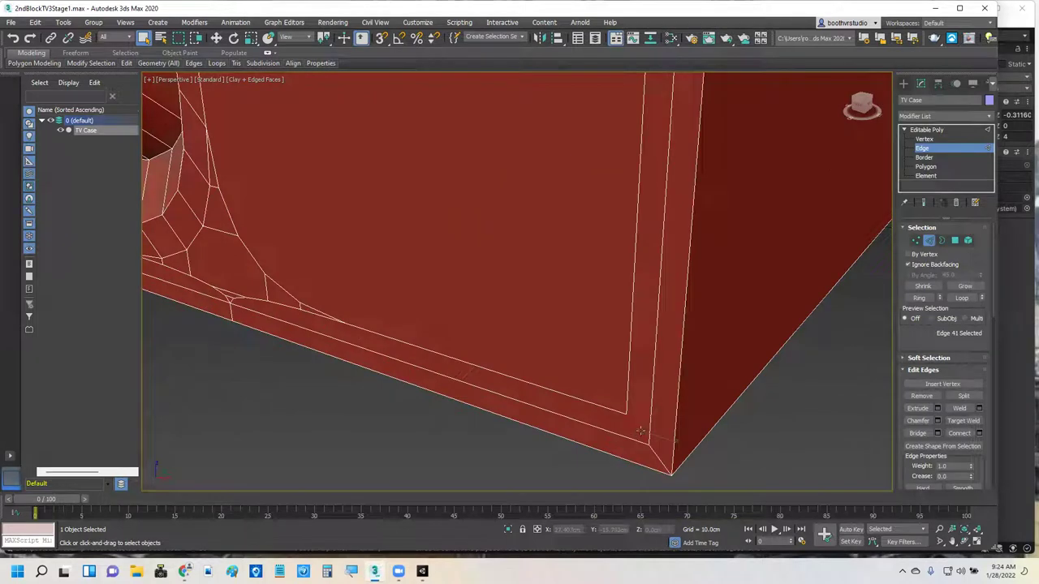
key(ctrl+z)
key(ctrl+z)
Extend the selection to six edges covering both outer corners of the control-panel side.
scroll(745, 273, down, 5)
alt+middle_drag(738, 283, 706, 220)
scroll(706, 220, up, 3)
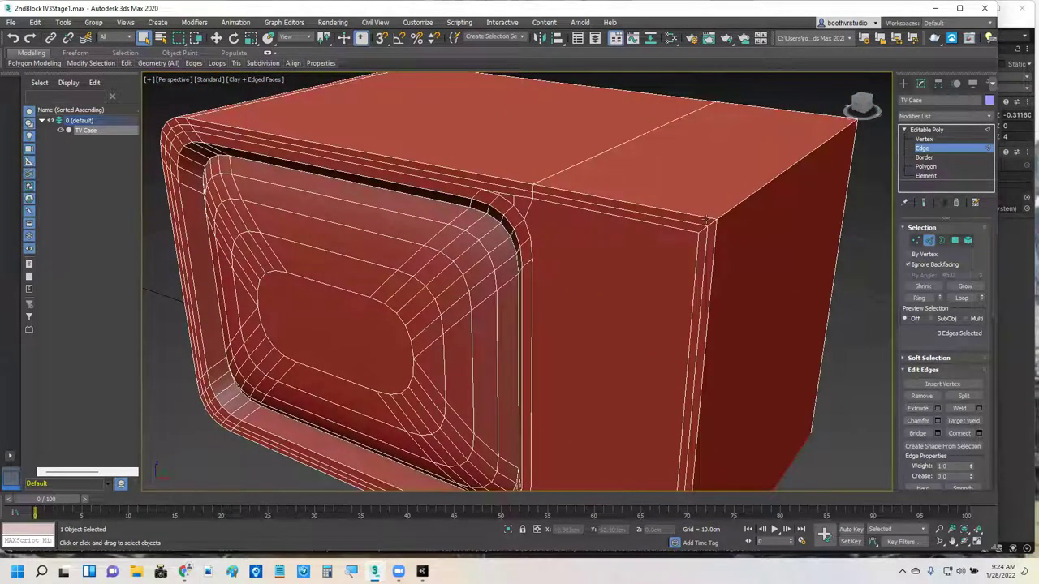
scroll(706, 221, up, 5)
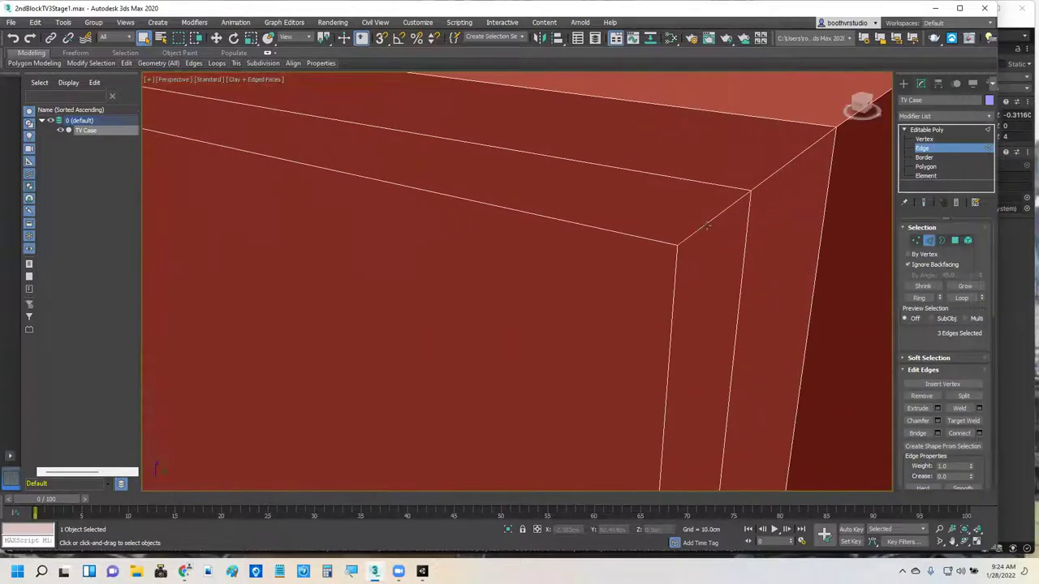
ctrl+click(706, 227)
scroll(700, 244, down, 8)
scroll(755, 264, up, 2)
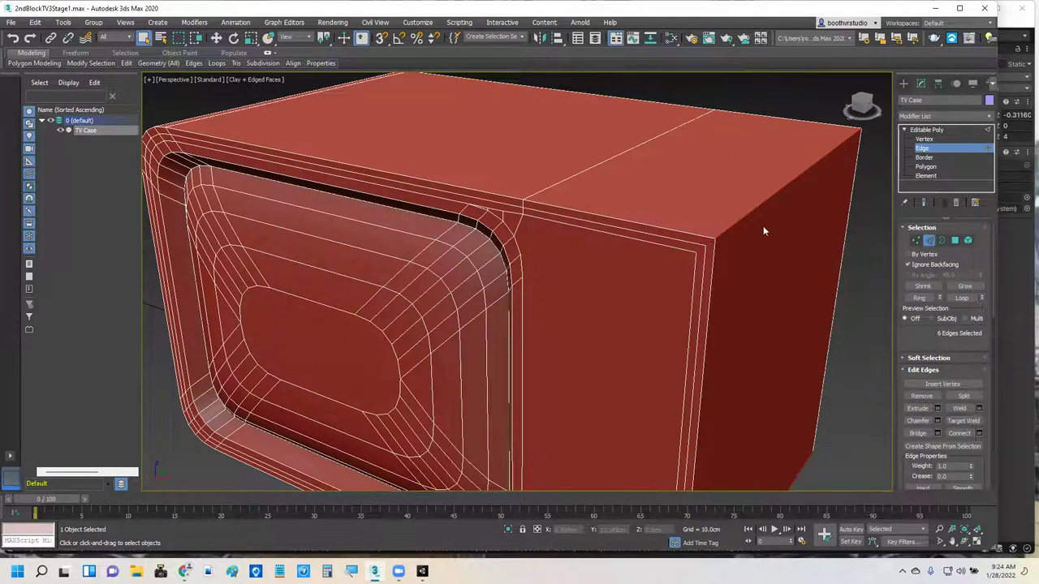
alt+middle_drag(754, 230, 666, 390)
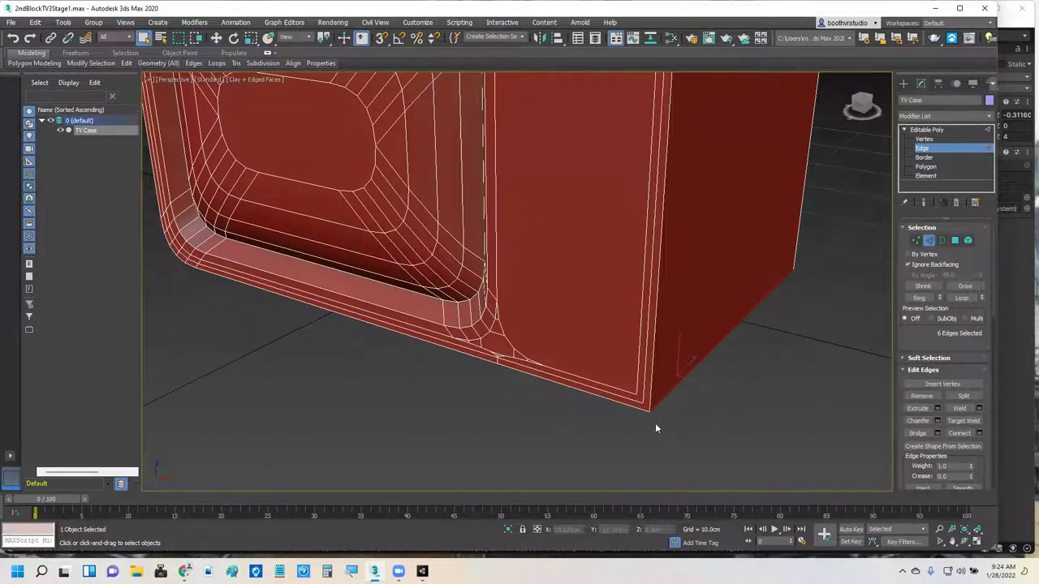
alt+middle_drag(656, 429, 571, 333)
scroll(557, 390, up, 2)
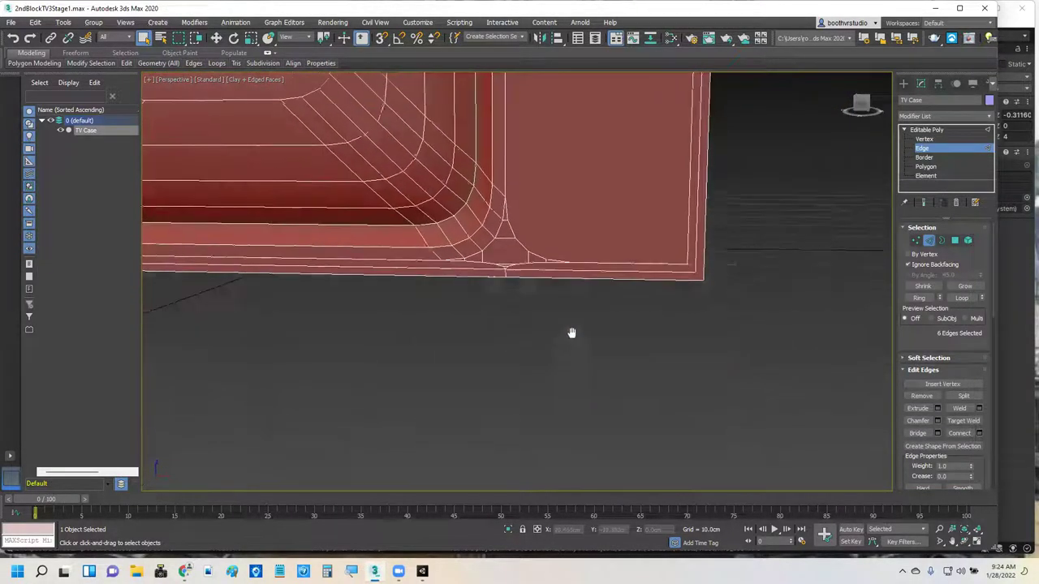
scroll(585, 382, down, 3)
middle_drag(723, 248, 756, 312)
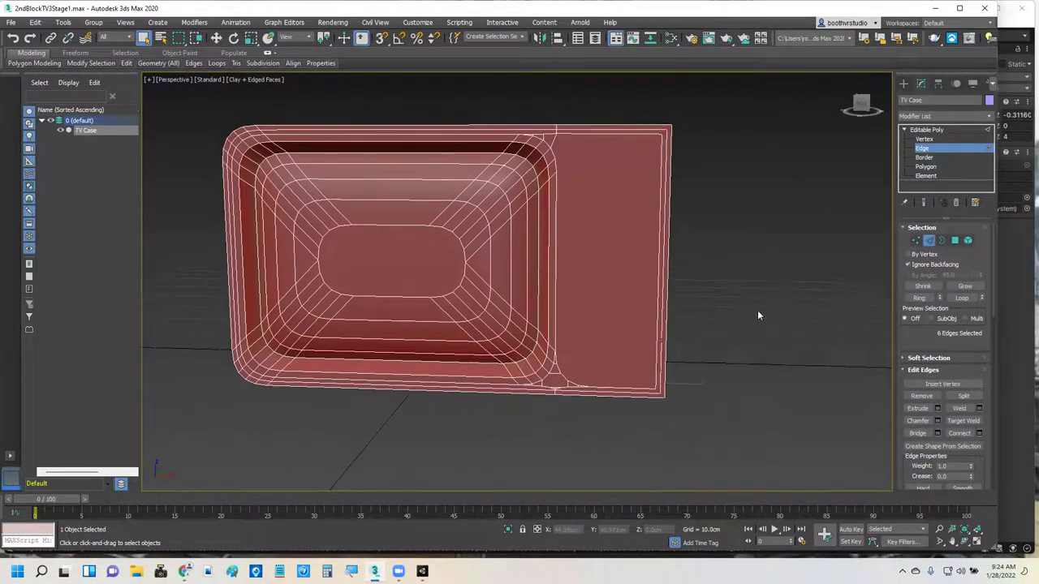
Start a five-segment Chamfer on the six selected corner edges with an amount of 5.582 cm and inspect the case from front and back.
click(938, 421)
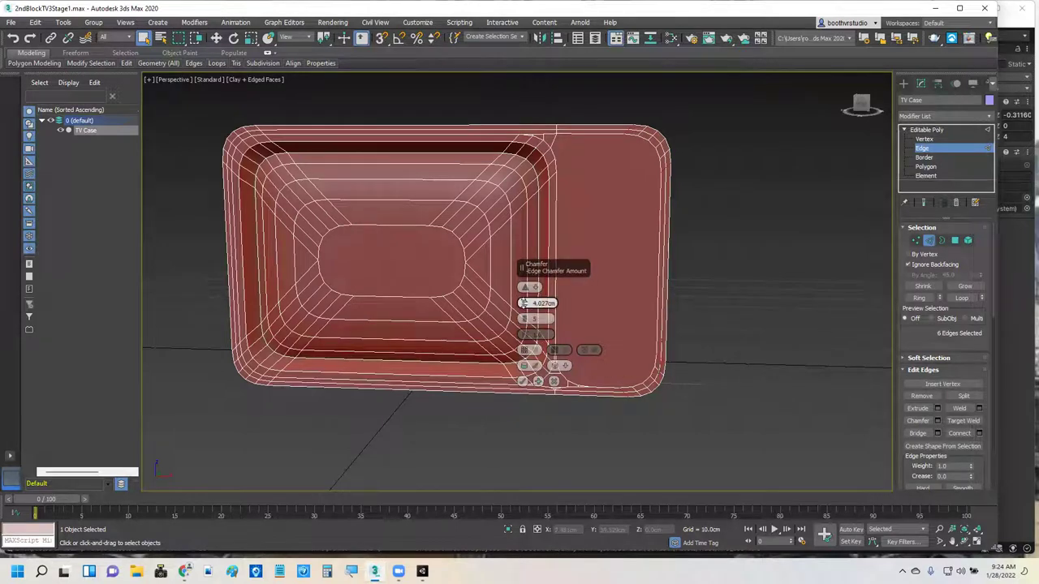
drag(524, 303, 552, 294)
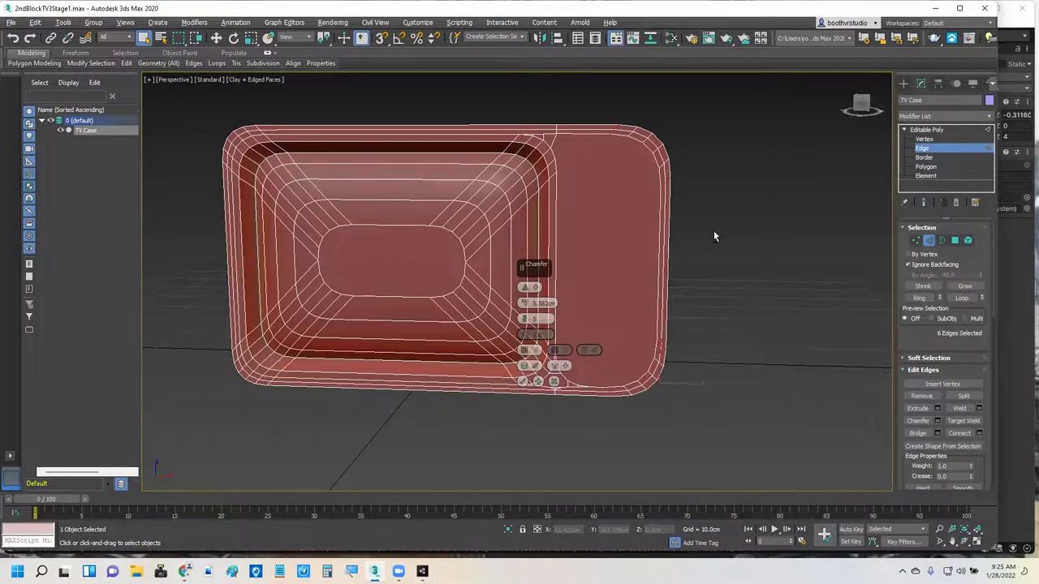
mouse_move(713, 230)
alt+middle_down()
mouse_move(690, 255)
mouse_move(795, 233)
mouse_move(758, 248)
mouse_move(716, 240)
mouse_move(728, 230)
alt+middle_up()
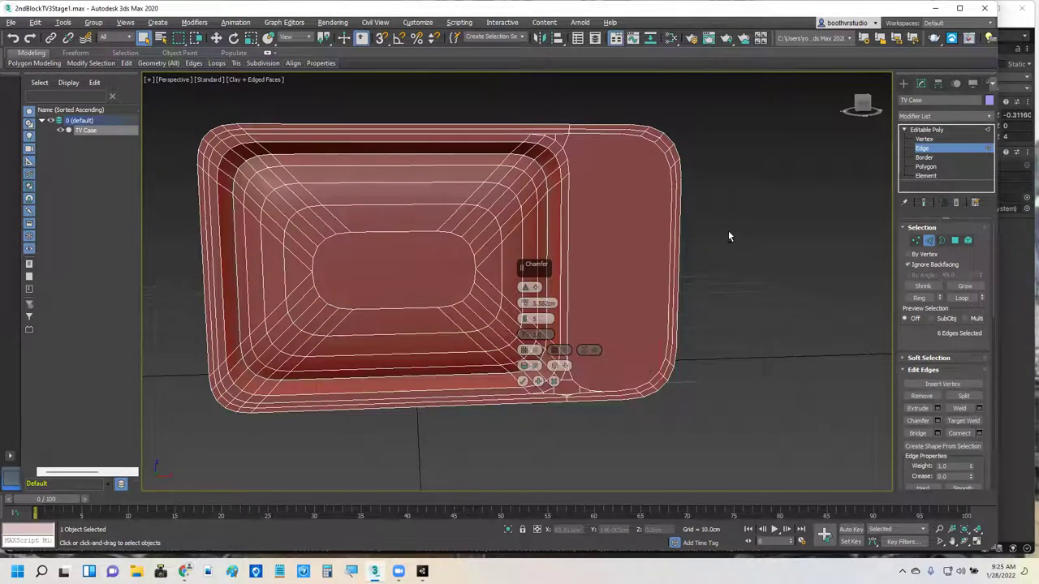
alt+middle_drag(728, 231, 508, 245)
alt+middle_drag(838, 232, 560, 158)
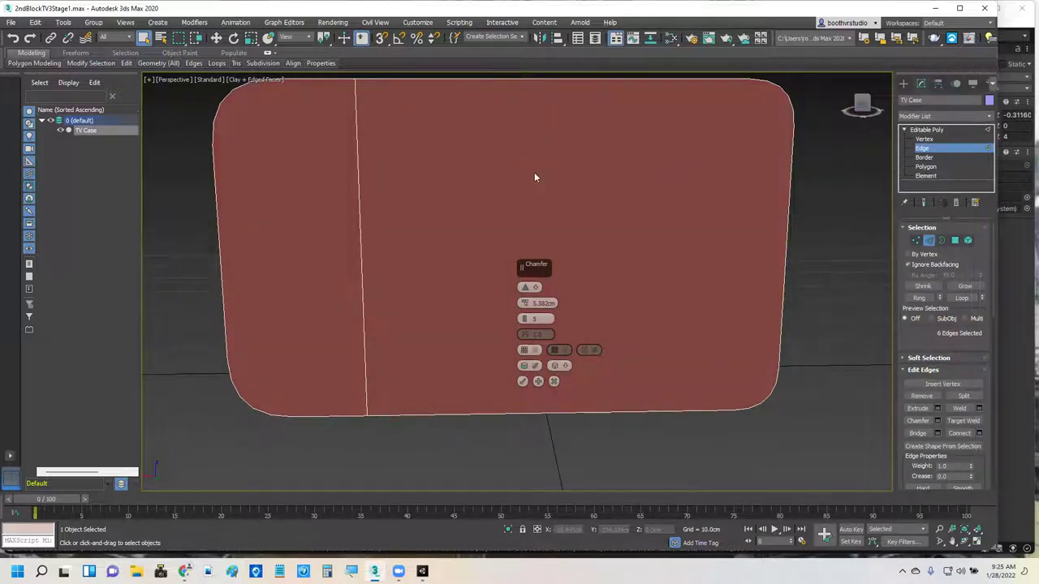
Compare the corner rounding in a wireframe front view, reduce the chamfer amount to about 4.337 cm and apply it.
key(b)
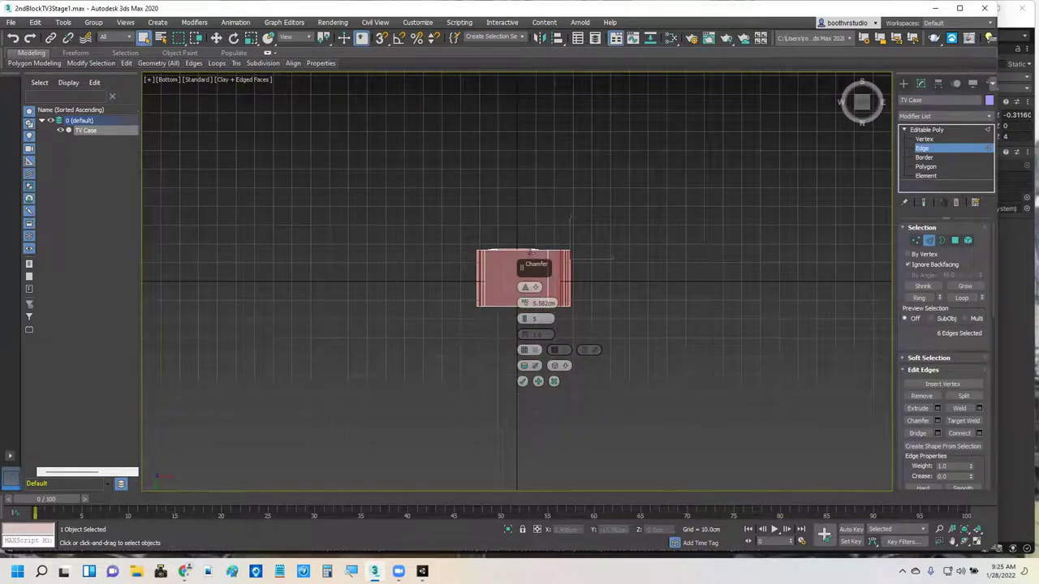
key(f)
key(F3)
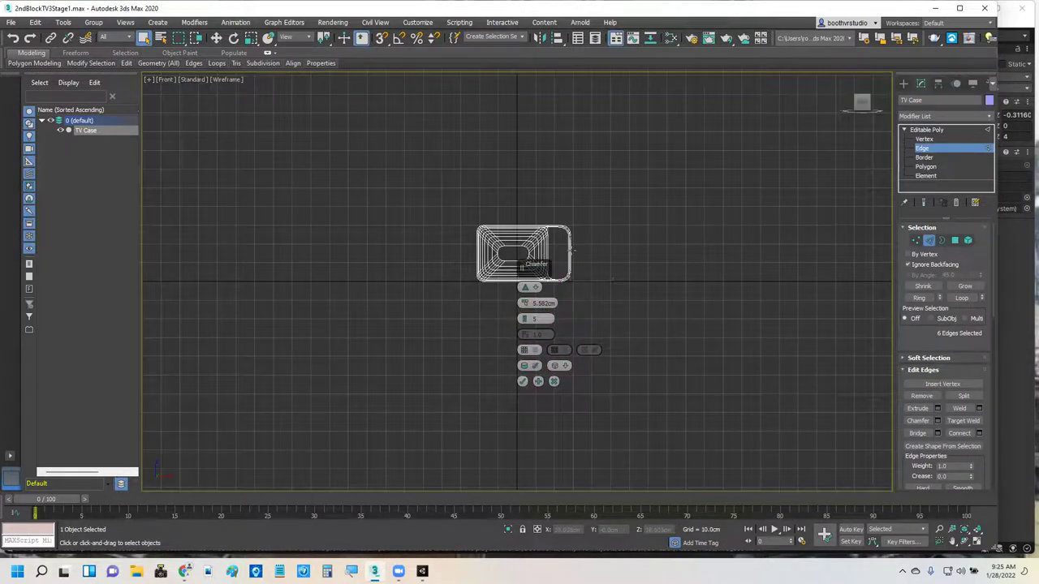
scroll(571, 246, up, 5)
scroll(571, 244, up, 2)
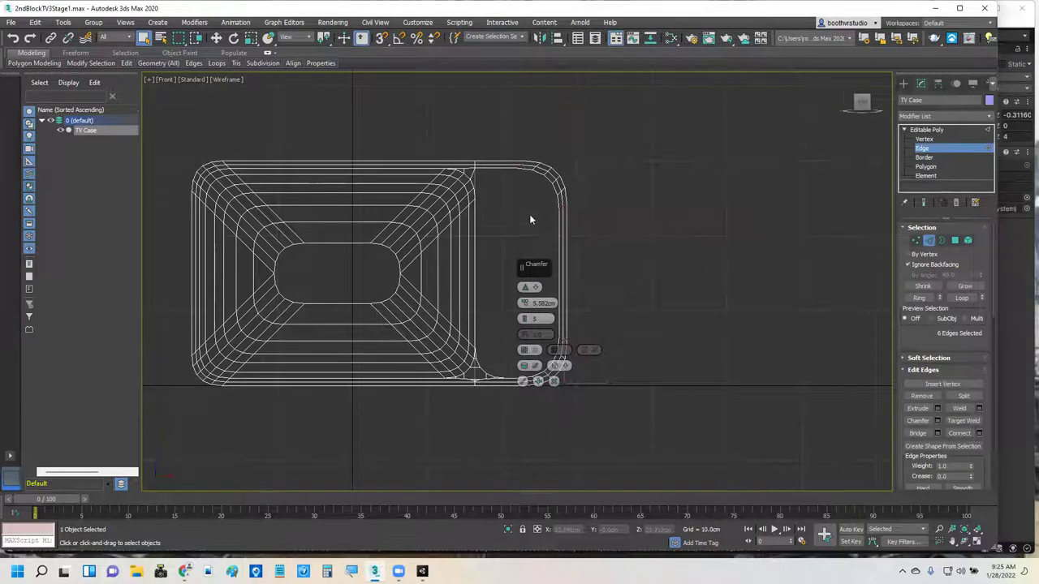
middle_drag(529, 220, 690, 204)
scroll(674, 199, up, 1)
scroll(669, 209, up, 2)
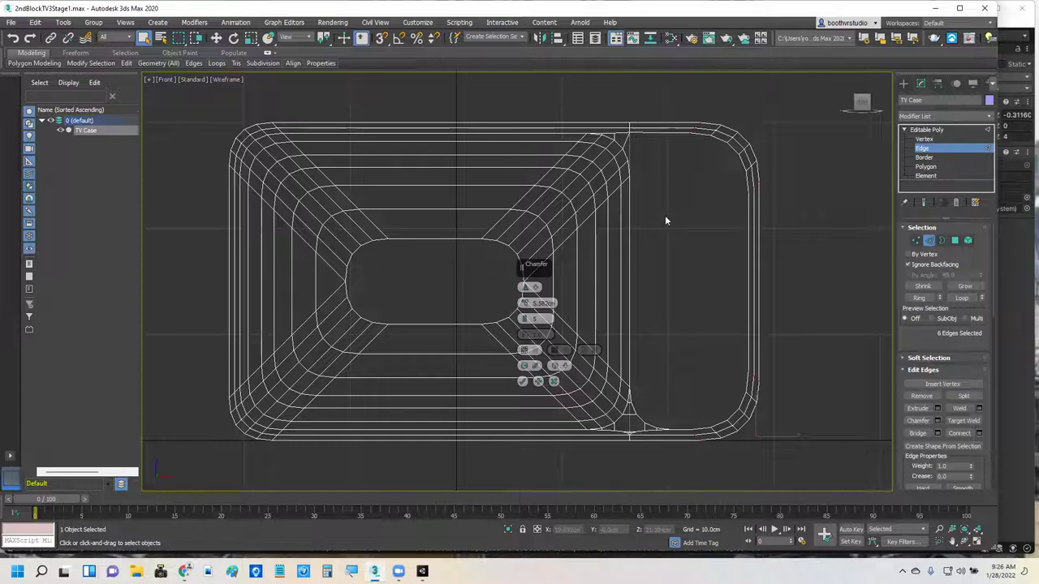
drag(524, 304, 536, 318)
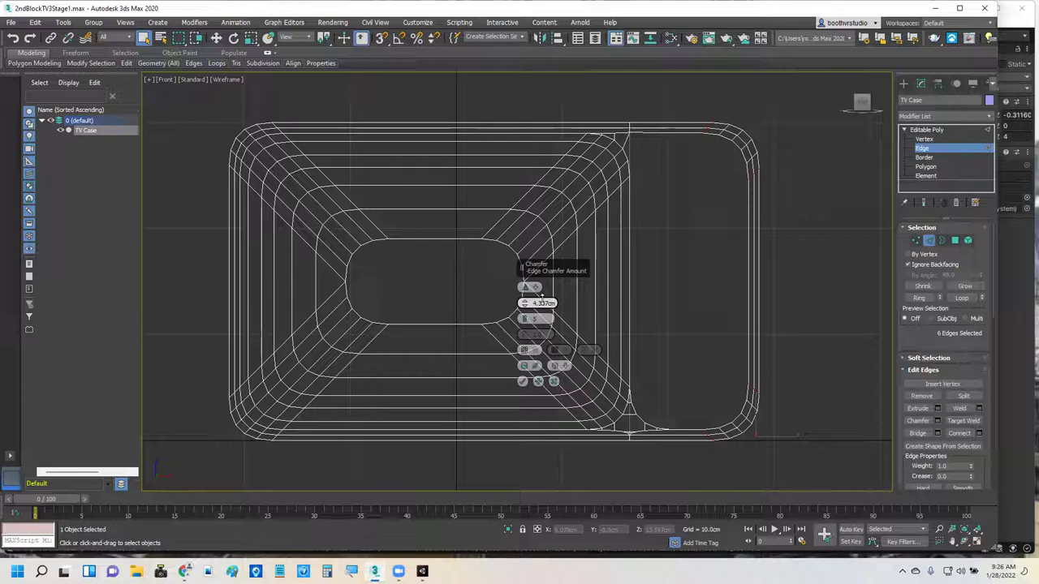
click(522, 382)
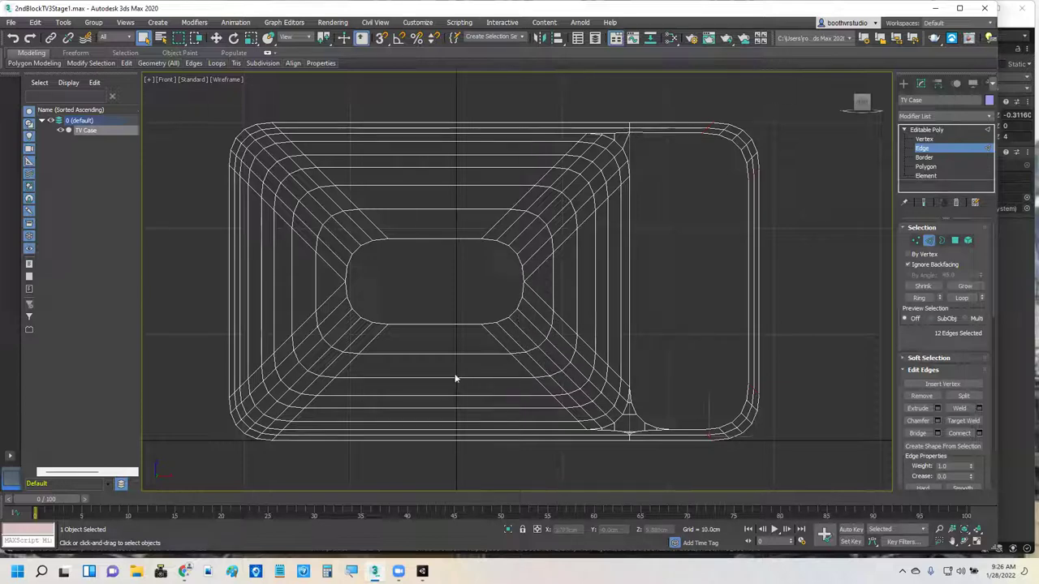
Clear the edge selection and restore a maximized perspective view with clay shading and edged faces, facing the TV front.
key(p)
scroll(458, 372, down, 5)
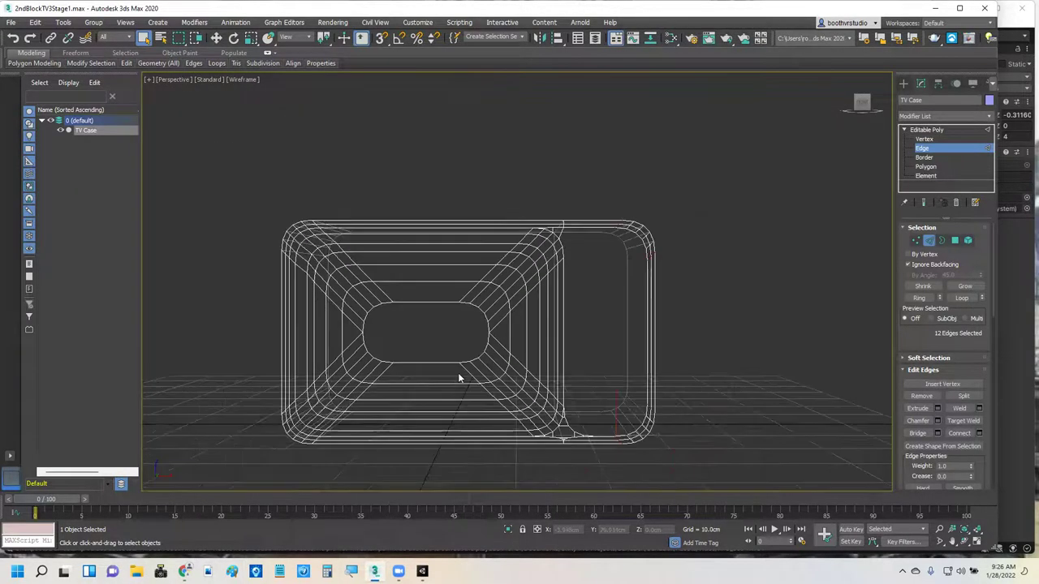
key(alt+w)
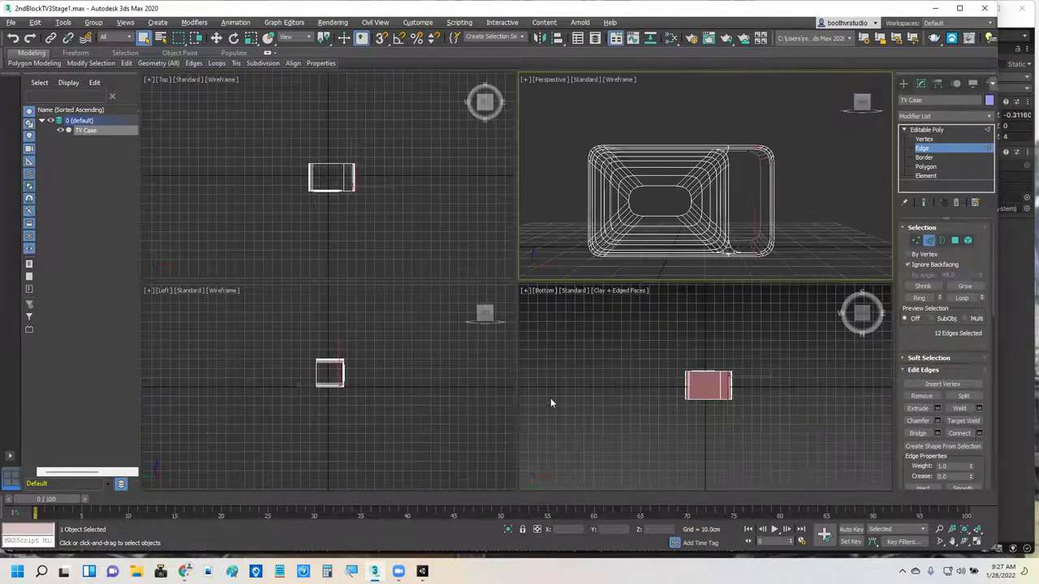
click(587, 378)
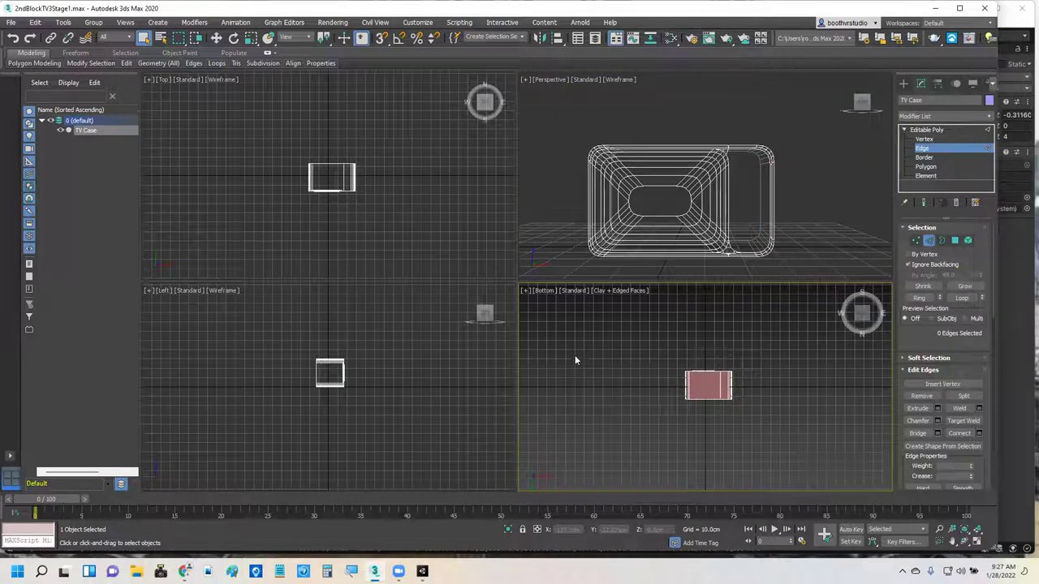
key(p)
key(z)
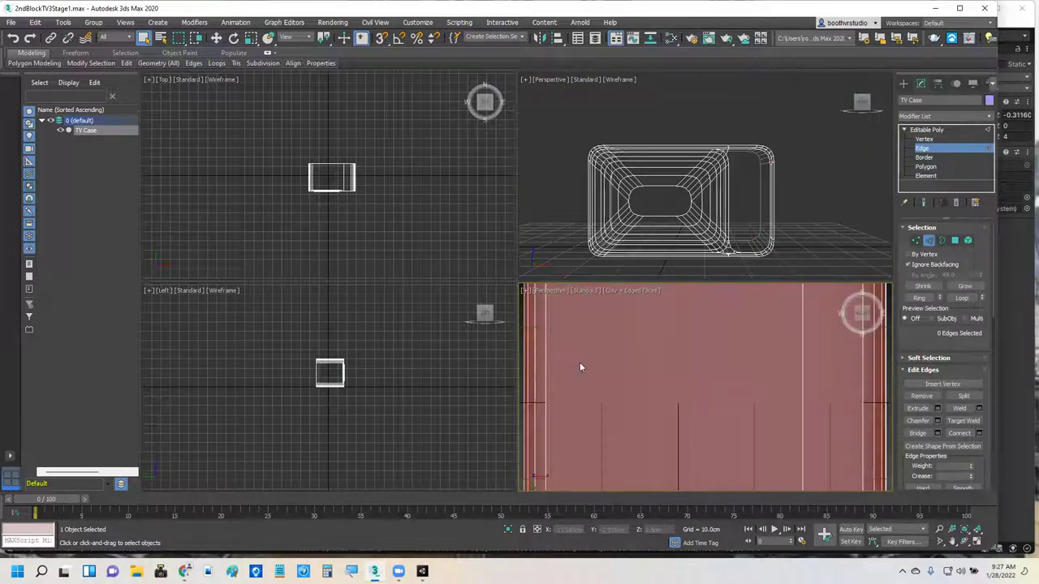
key(alt+w)
scroll(579, 367, down, 5)
scroll(587, 365, up, 2)
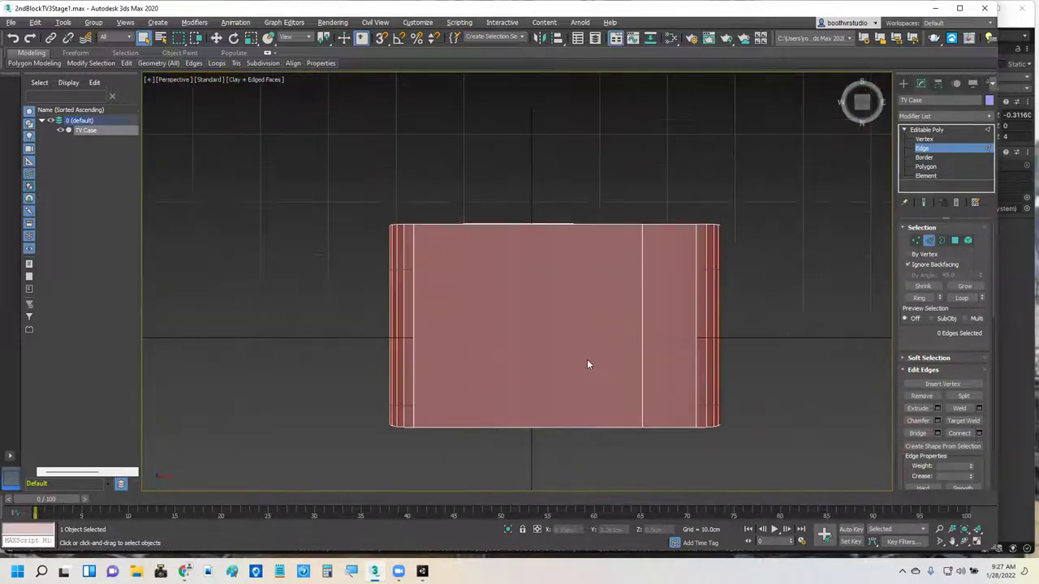
alt+middle_drag(587, 365, 566, 466)
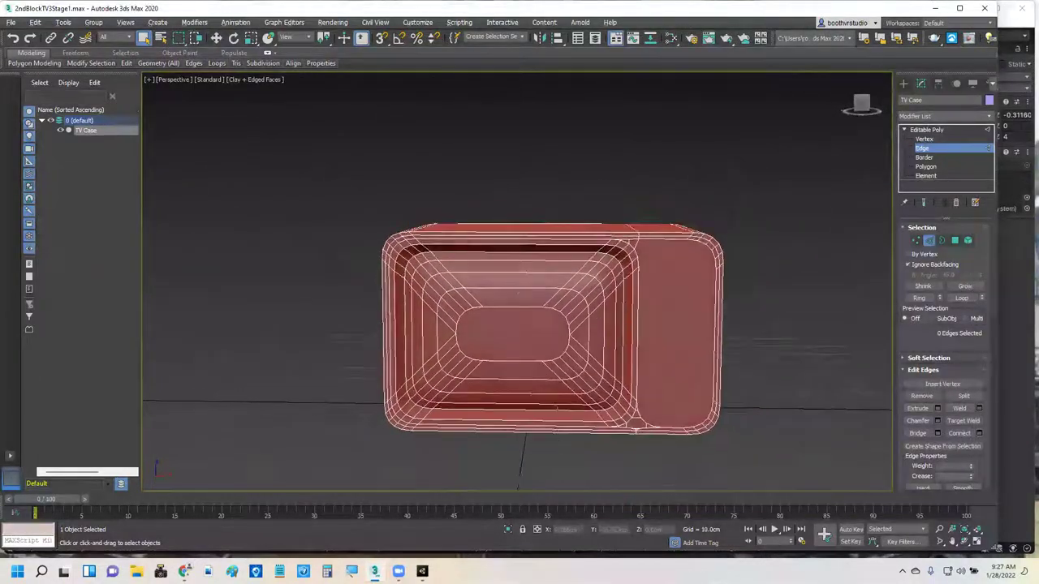
Select both large polygons that form the back face of the TV Case.
scroll(562, 364, up, 4)
scroll(562, 364, down, 2)
alt+middle_drag(562, 365, 553, 342)
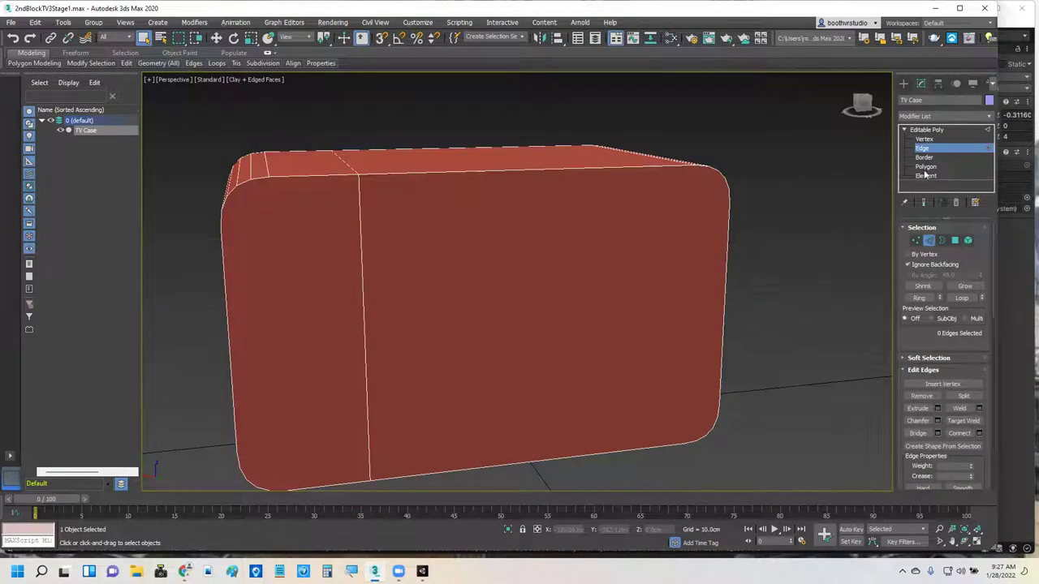
key(4)
click(333, 258)
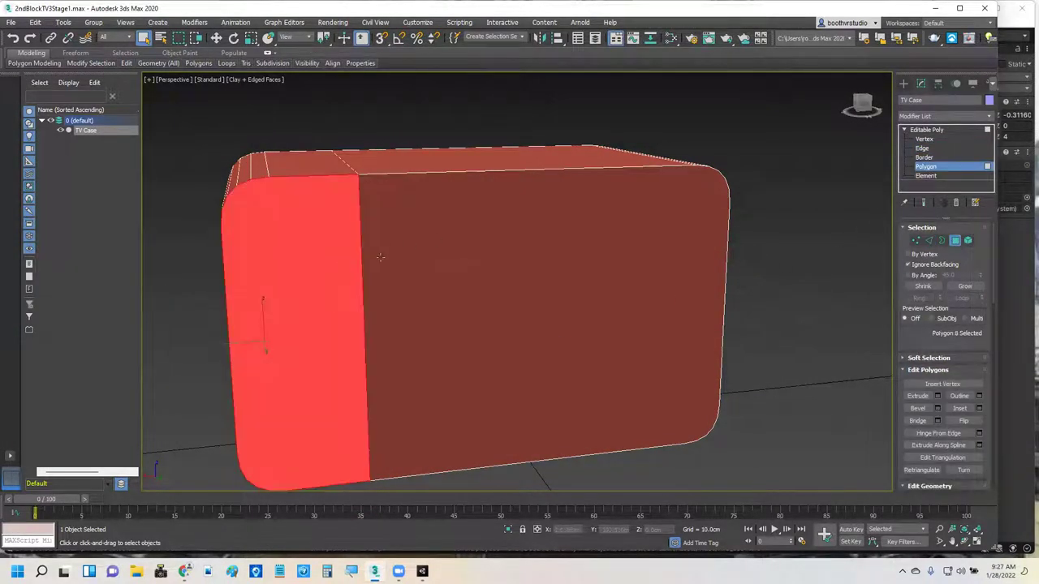
ctrl+click(453, 262)
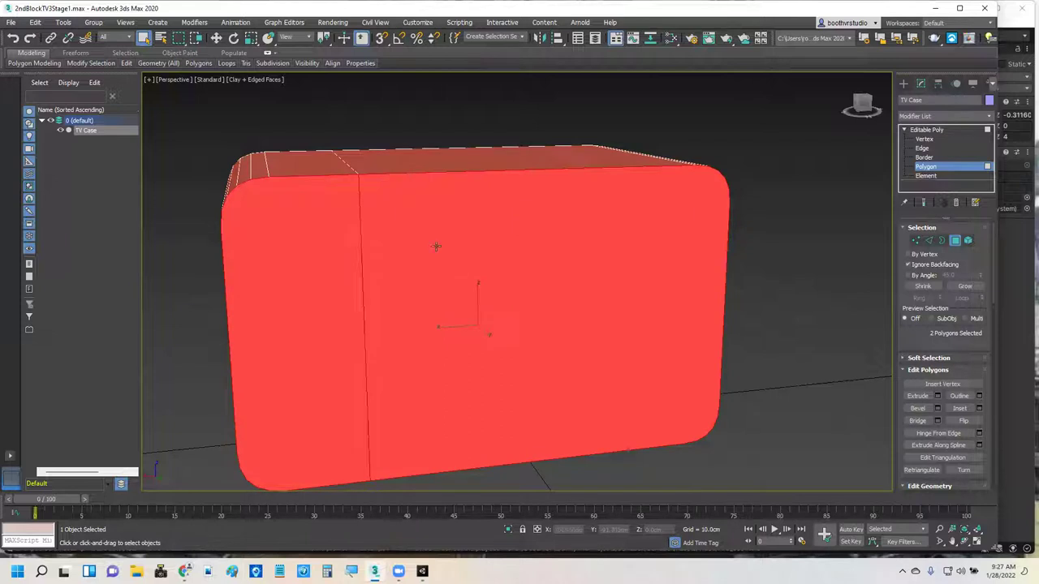
Scale the two back polygons down together in X and Z, finishing with a pass of about 90 percent, to taper the case.
click(250, 38)
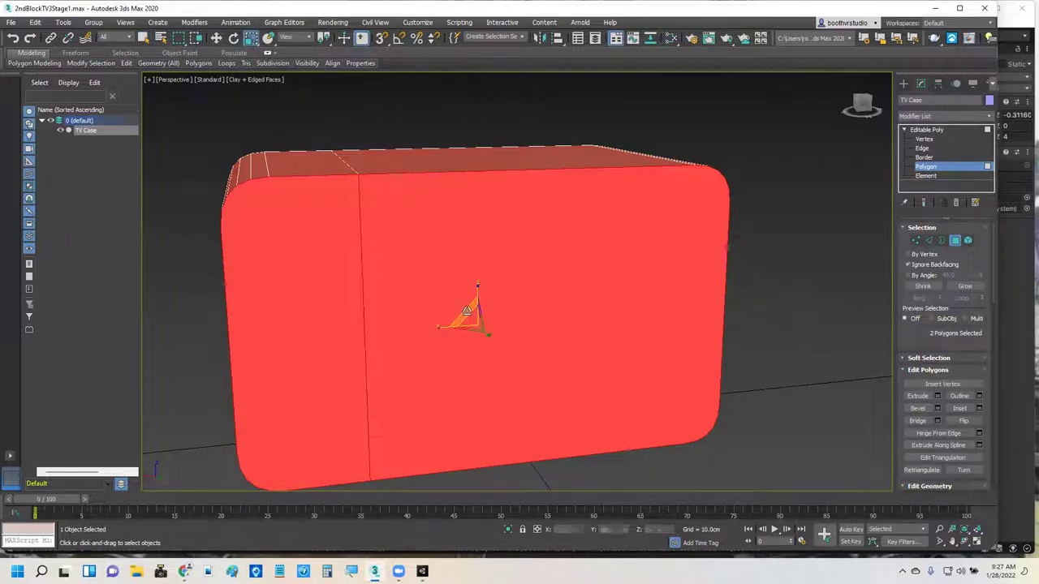
drag(465, 311, 469, 312)
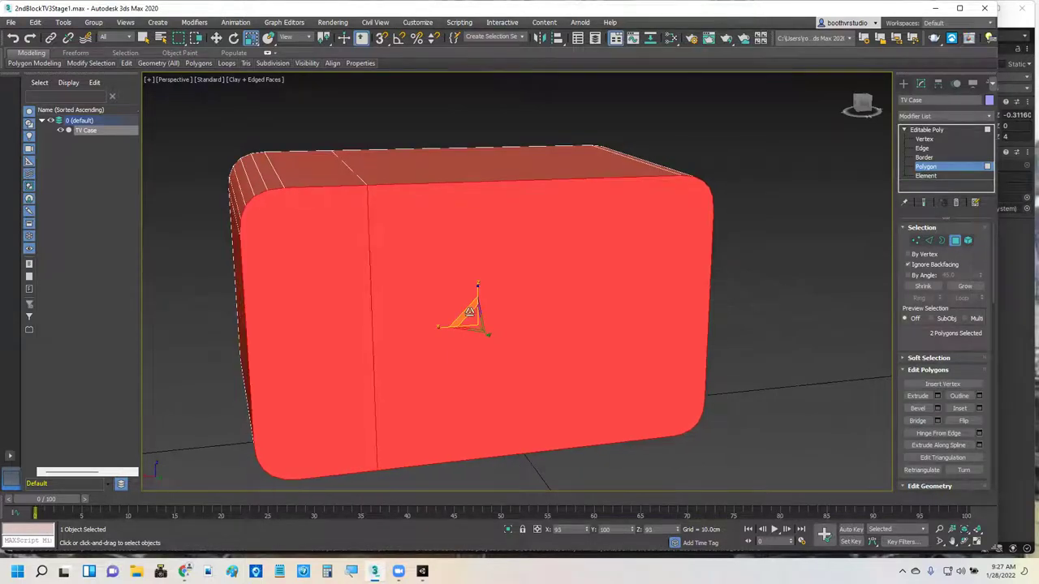
alt+middle_drag(348, 295, 399, 297)
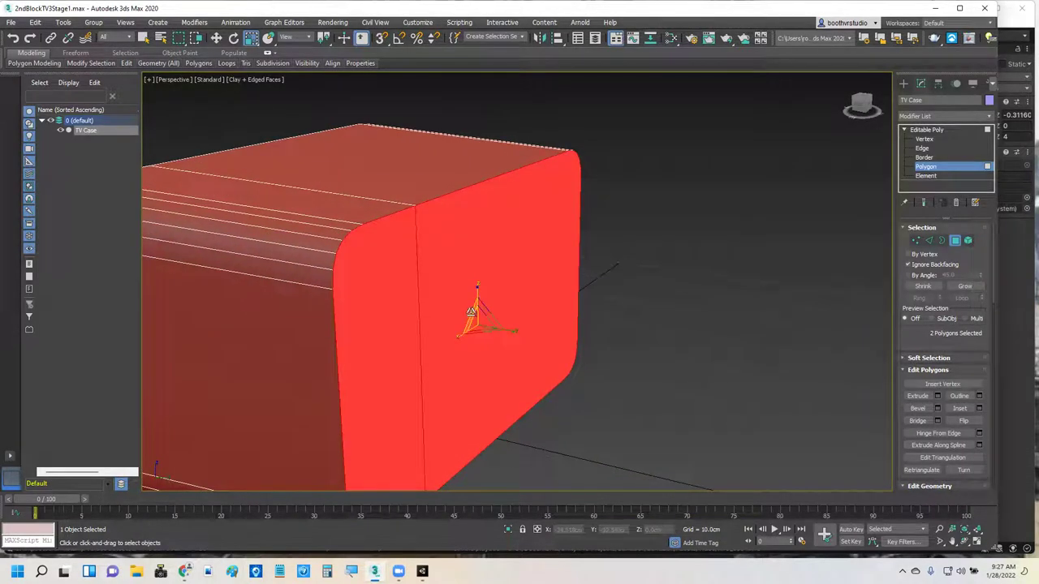
alt+middle_drag(472, 313, 464, 315)
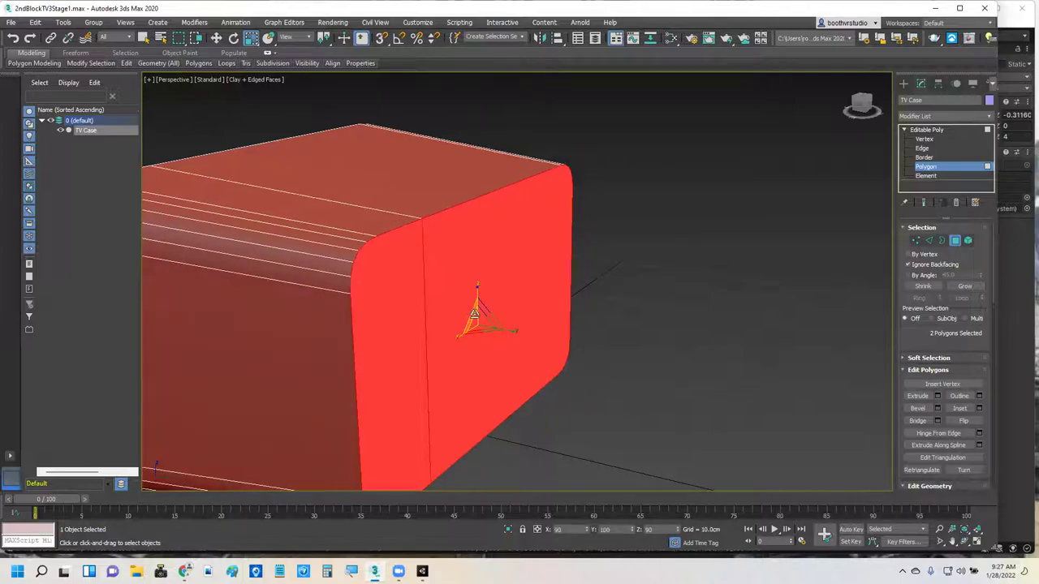
Compare the tapered case with the Classic TV 3.jpg reference in the browser, return to 3ds Max and clear the polygon selection.
alt+middle_drag(333, 321, 383, 343)
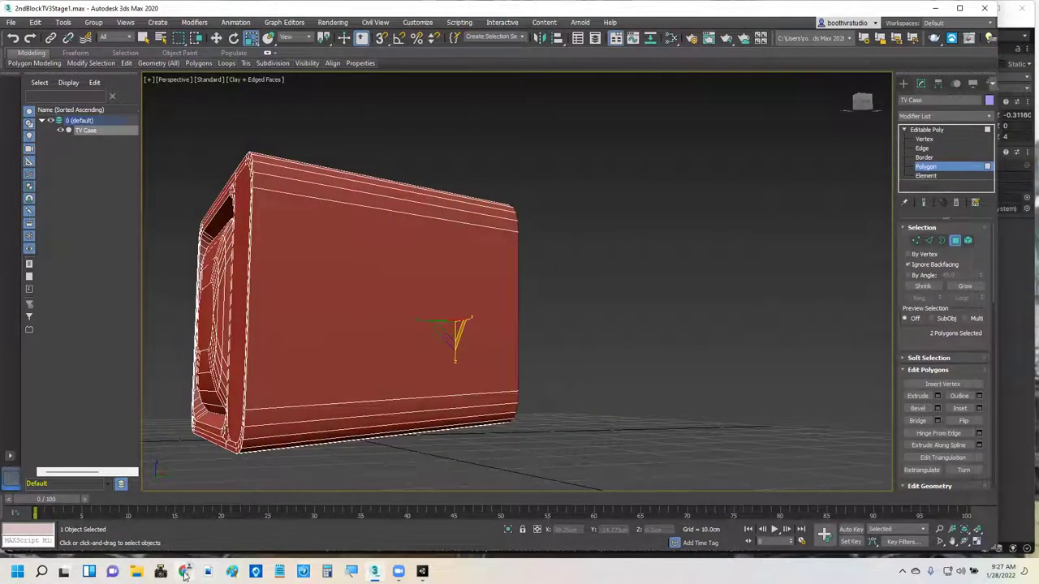
mouse_move(185, 571)
click(39, 532)
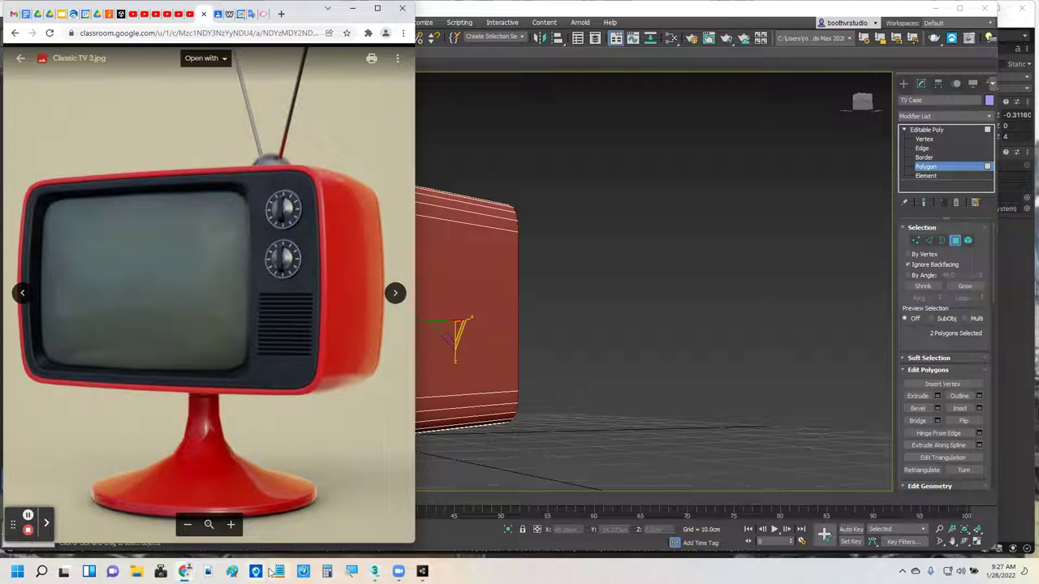
click(375, 573)
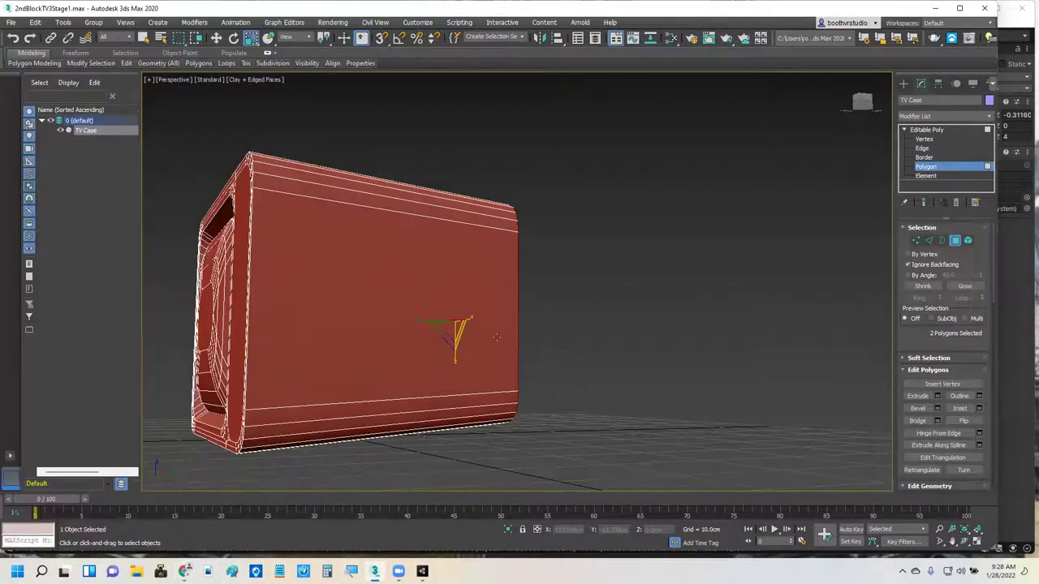
alt+middle_drag(333, 335, 453, 271)
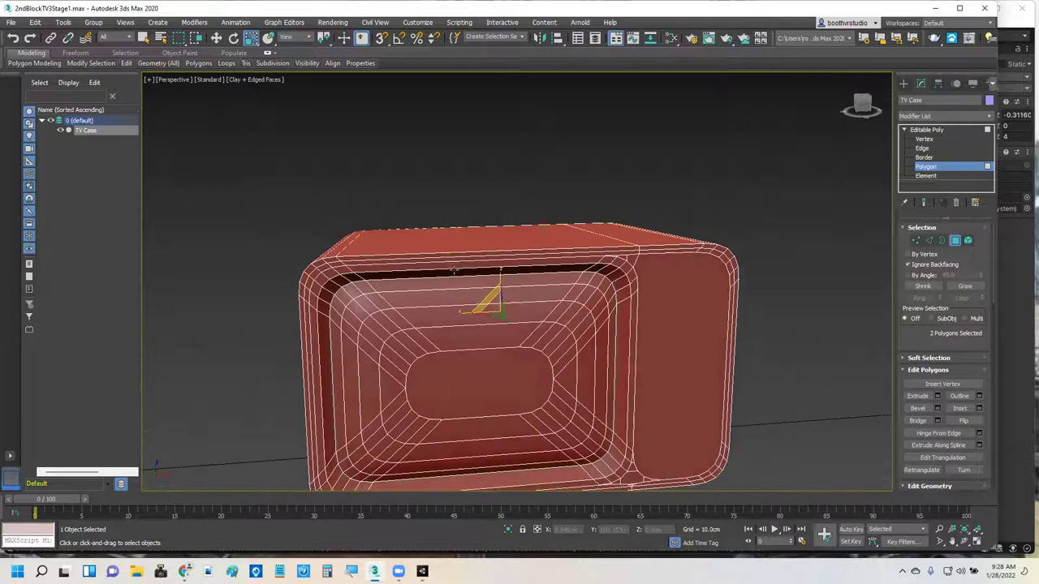
click(453, 195)
alt+middle_drag(443, 186, 608, 212)
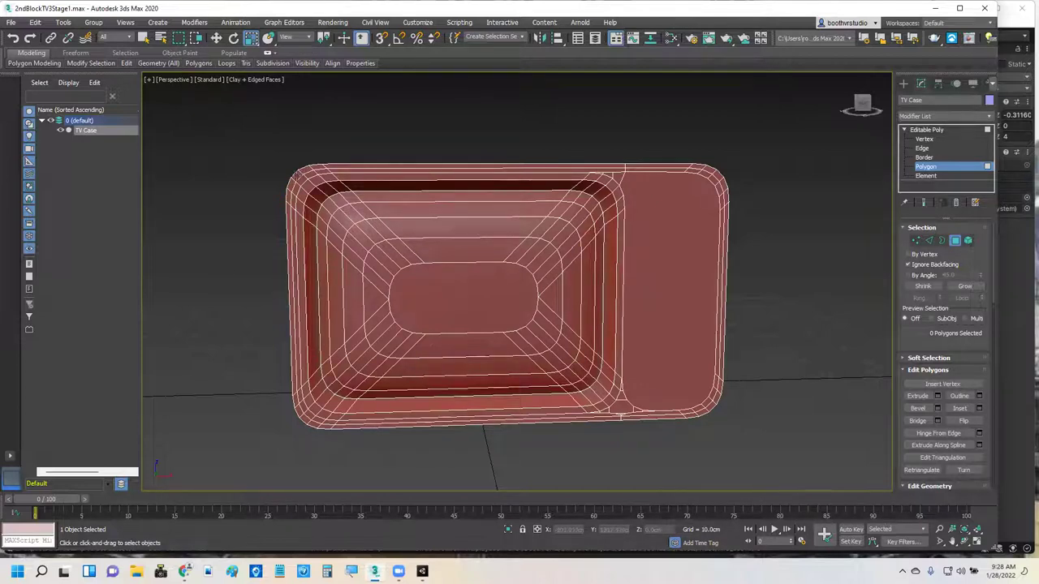
Select the two outermost rows of front-frame polygons around the upper-left corner and along the top above the screen.
scroll(299, 175, up, 5)
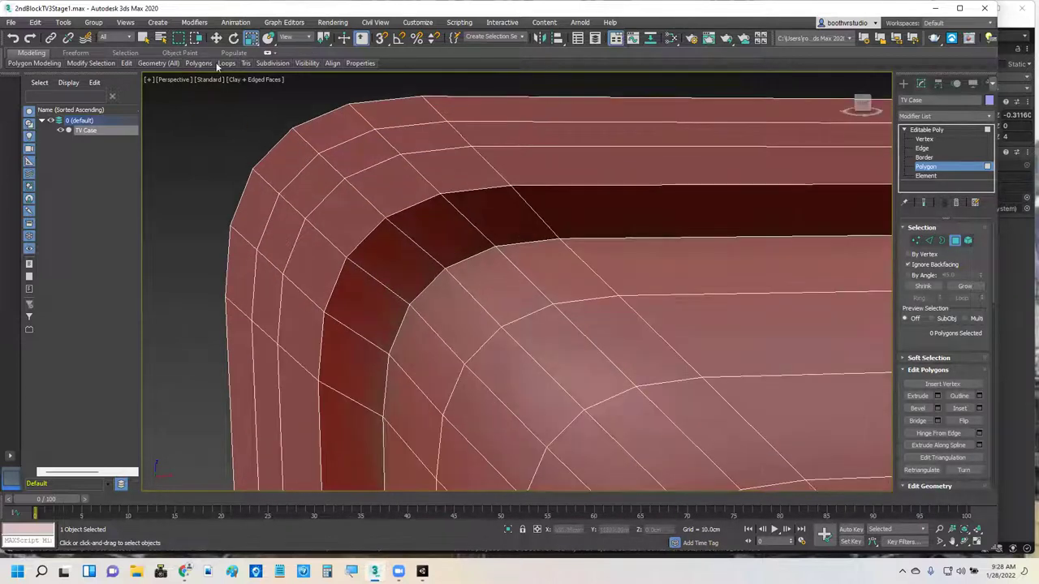
click(143, 38)
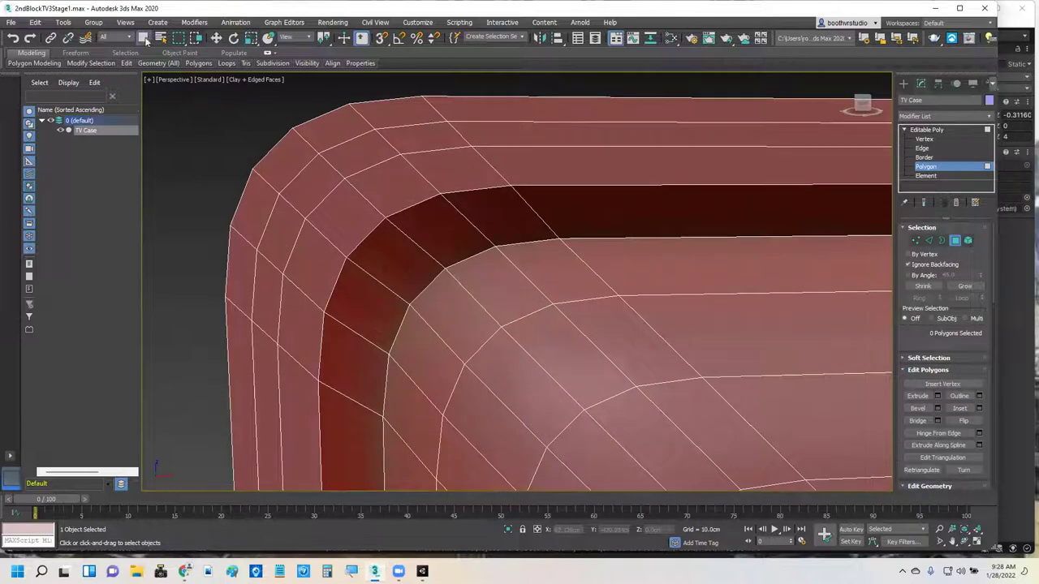
click(285, 156)
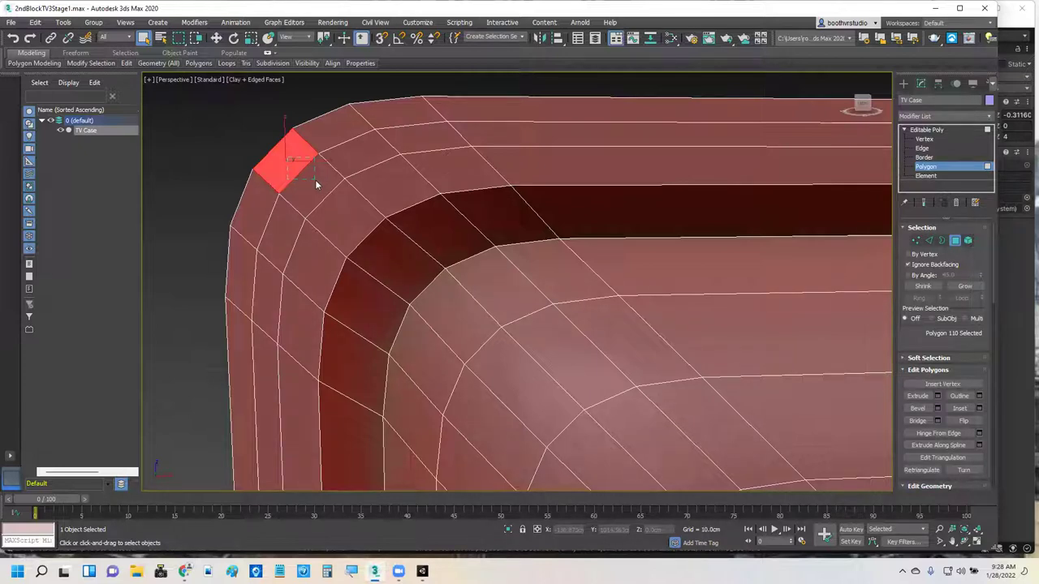
ctrl+drag(322, 162, 339, 149)
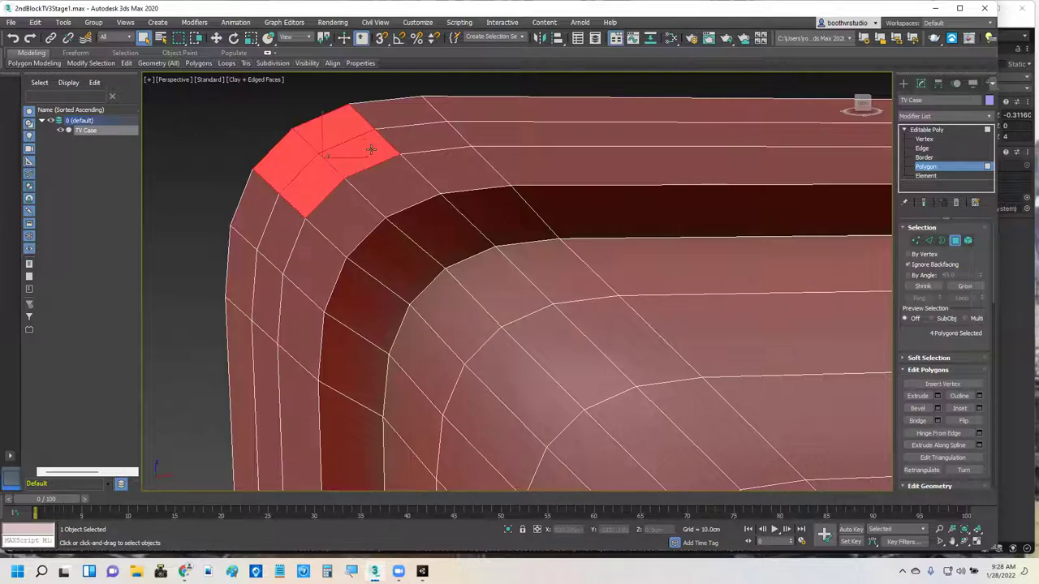
ctrl+click(377, 136)
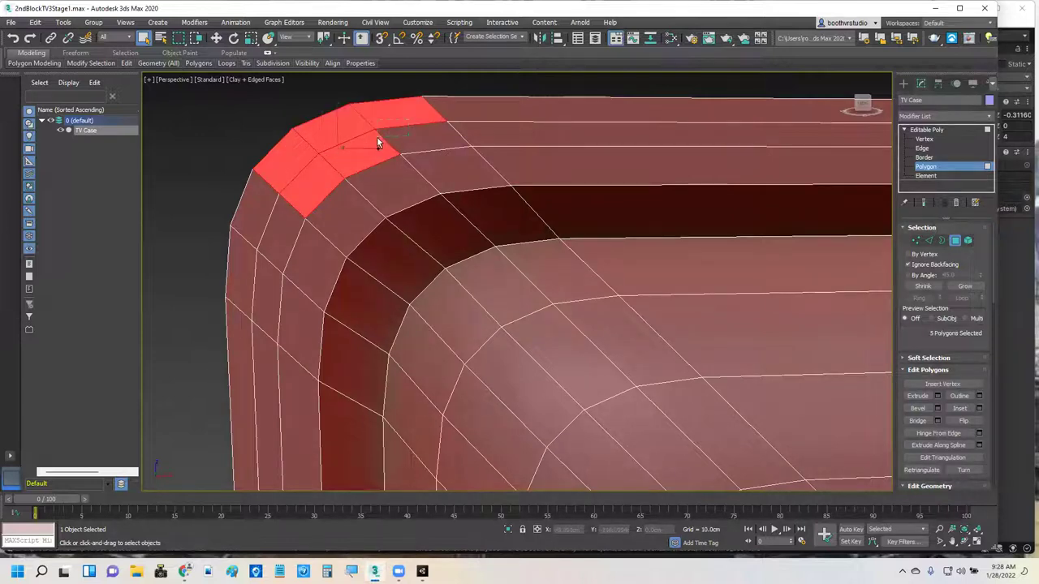
ctrl+click(438, 134)
ctrl+click(454, 126)
ctrl+click(452, 131)
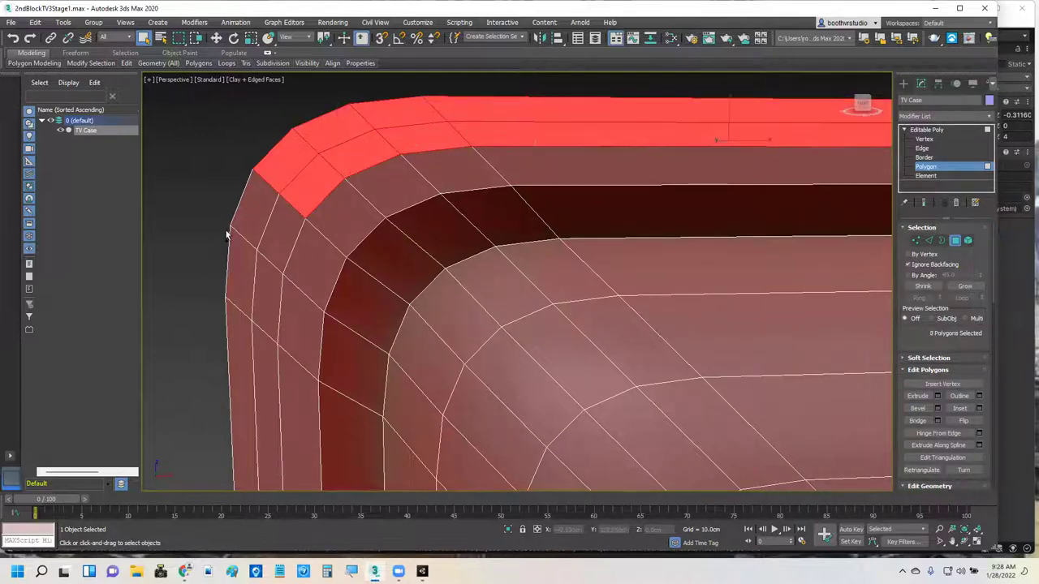
Add both outer frame rows on the rest of the upper-left corner and down the left side to the selection.
ctrl+click(258, 221)
ctrl+drag(255, 290, 250, 327)
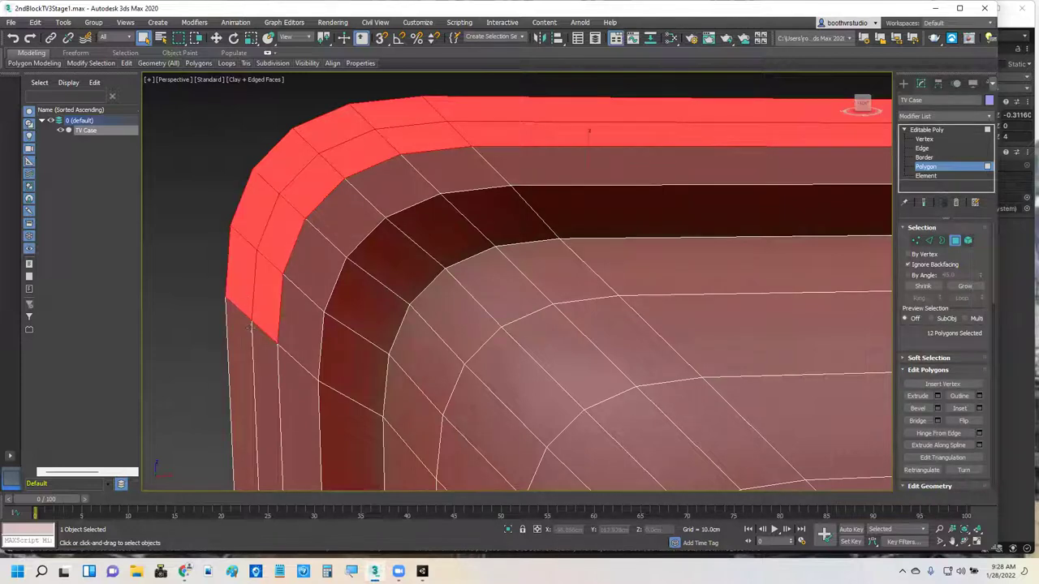
ctrl+click(248, 351)
ctrl+click(261, 372)
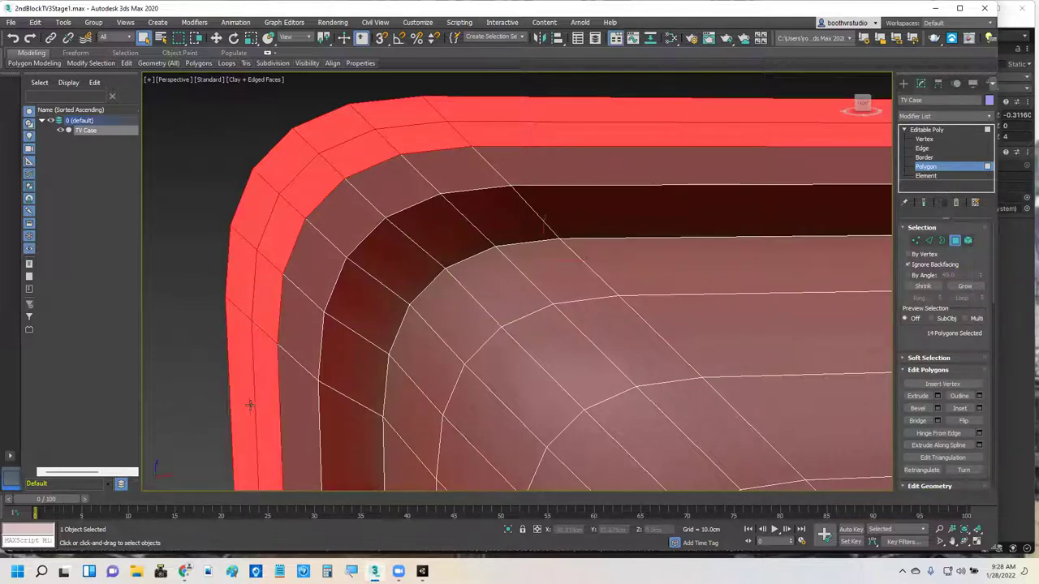
Extend the selected outer frame rows along the top of the control panel to the start of the upper-right corner.
scroll(257, 403, down, 3)
middle_drag(273, 325, 286, 356)
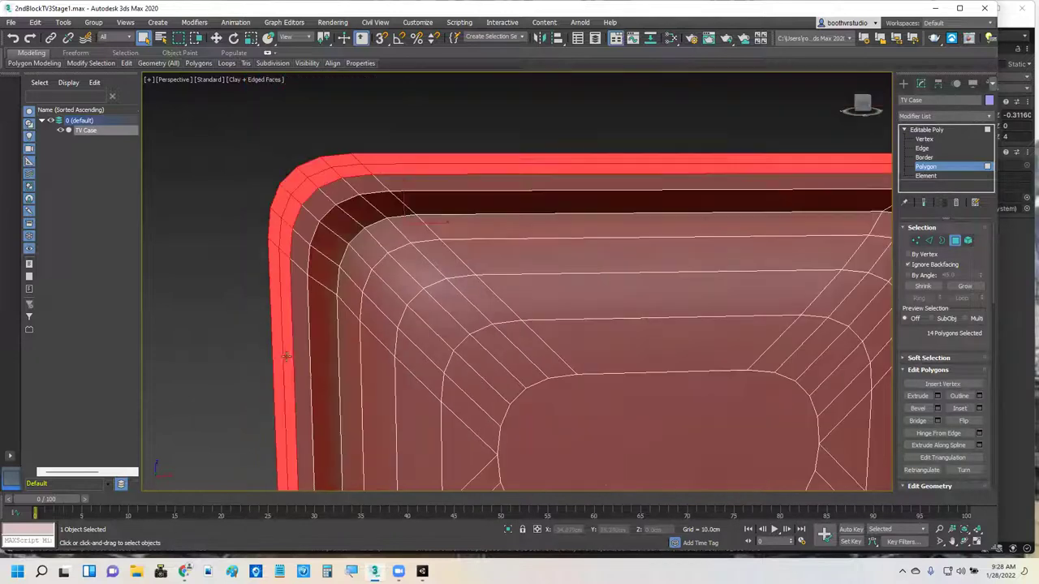
alt+middle_drag(771, 258, 688, 174)
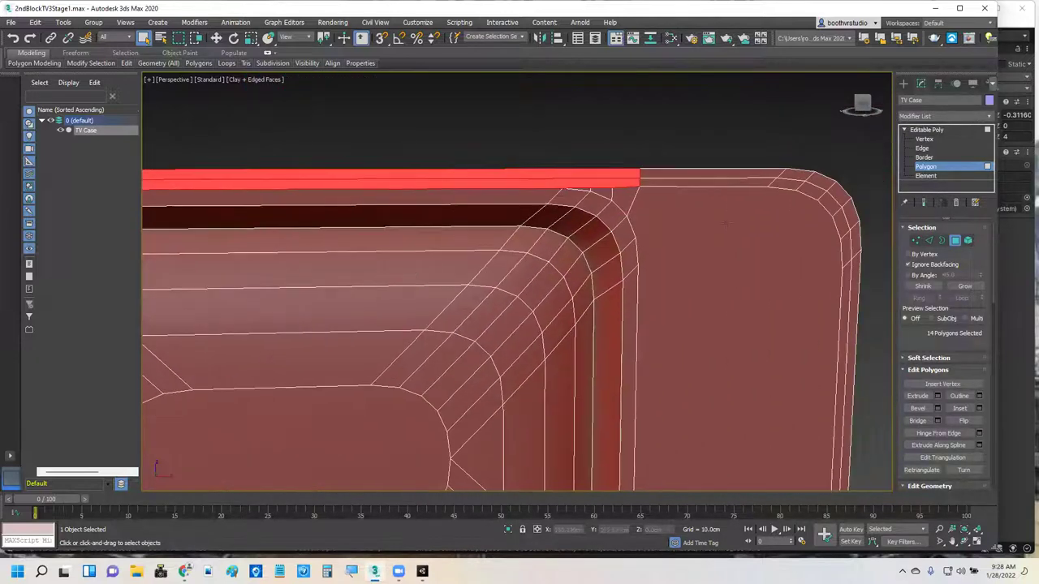
ctrl+click(688, 174)
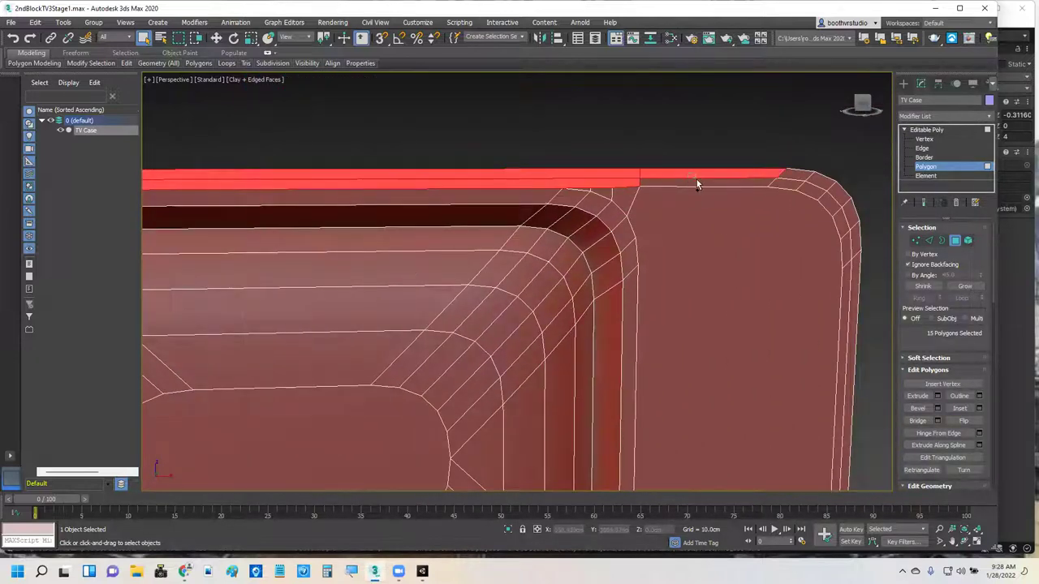
ctrl+click(786, 174)
ctrl+click(795, 184)
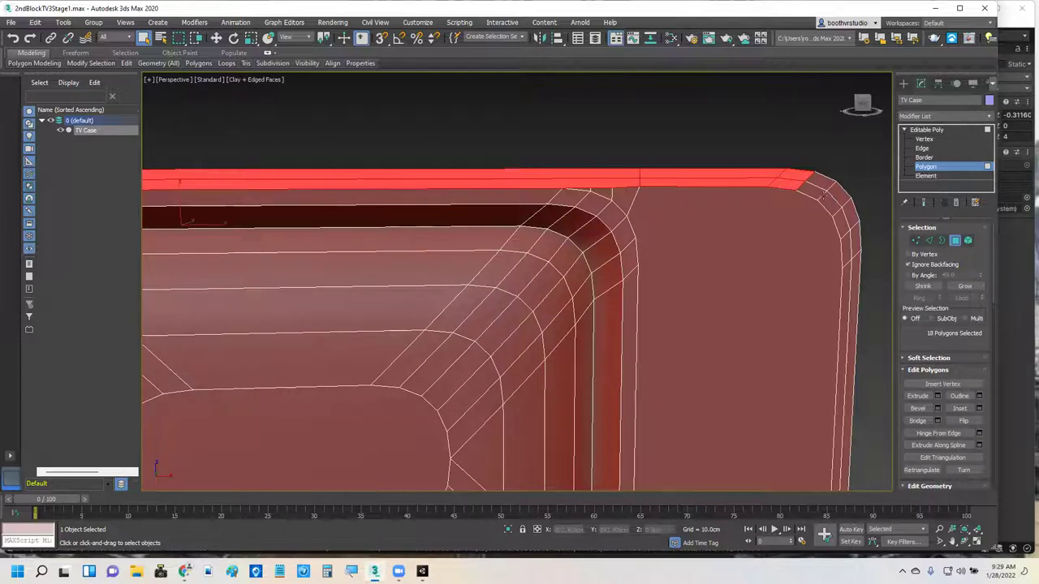
Continue the polygon selection around the upper-right corner and down both outer rows of the right side.
ctrl+click(826, 191)
ctrl+click(841, 210)
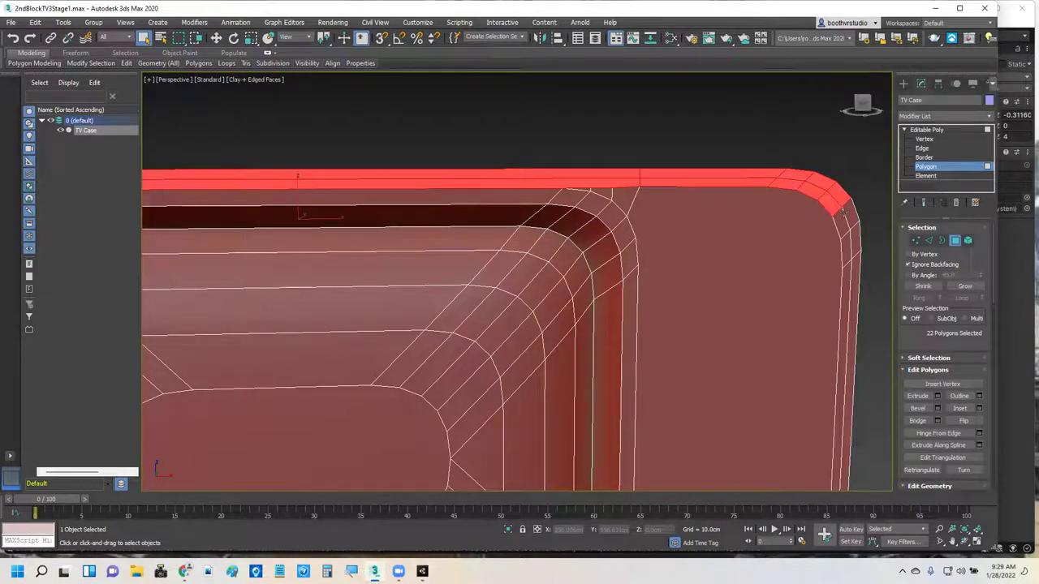
ctrl+click(846, 223)
ctrl+click(852, 244)
ctrl+click(850, 262)
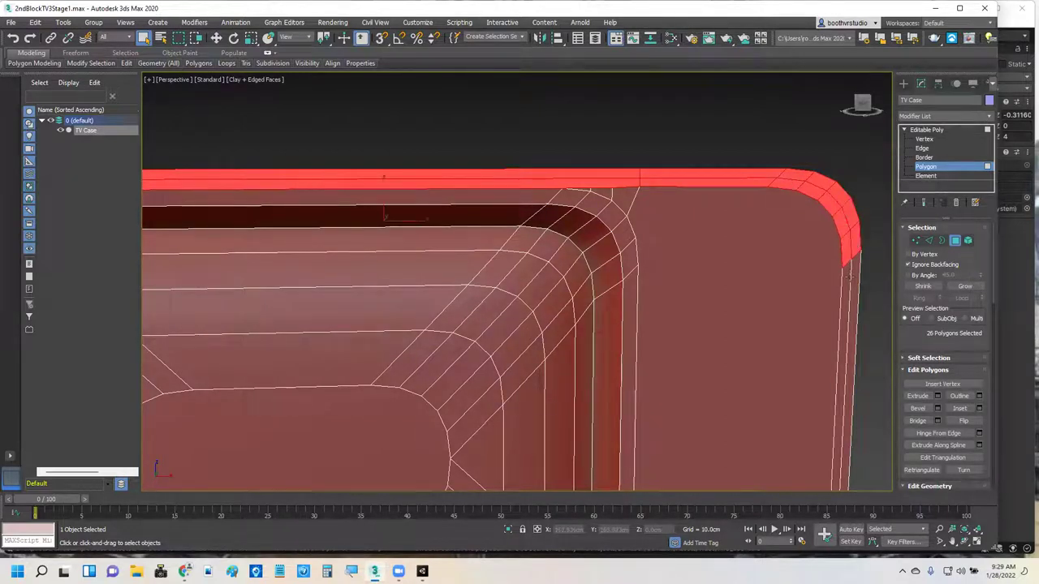
ctrl+click(848, 280)
ctrl+click(852, 277)
Add both outer frame rows around the lower-right corner and along the bottom of the control panel to the selection.
scroll(865, 317, down, 4)
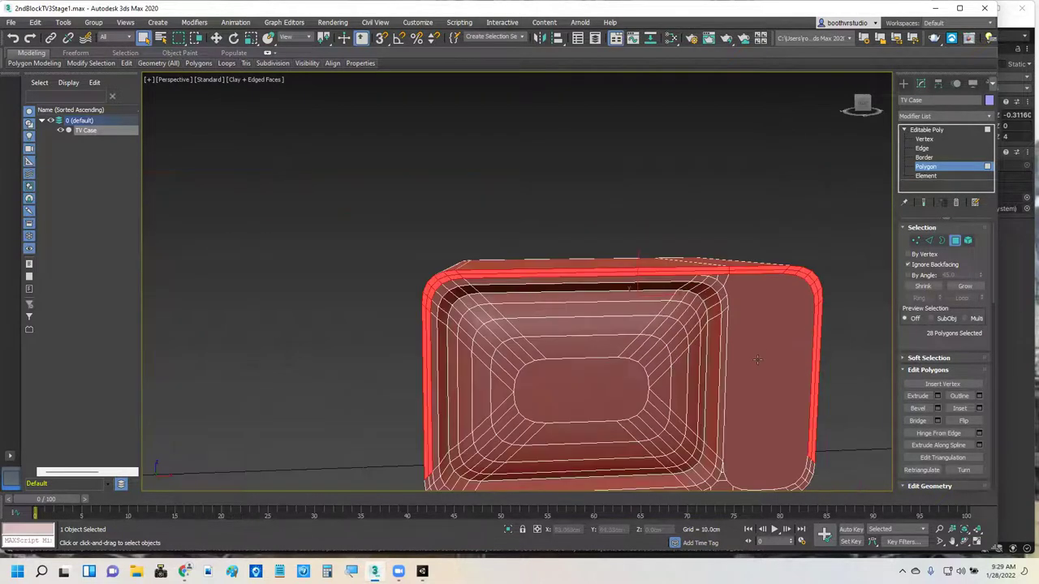
middle_drag(757, 359, 695, 167)
scroll(702, 280, up, 6)
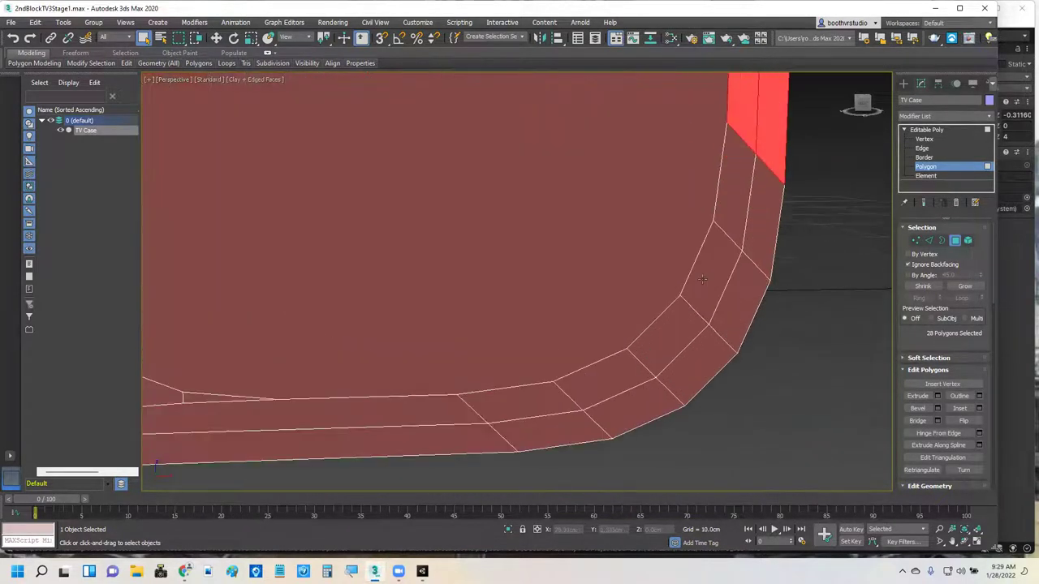
ctrl+click(724, 211)
ctrl+click(719, 260)
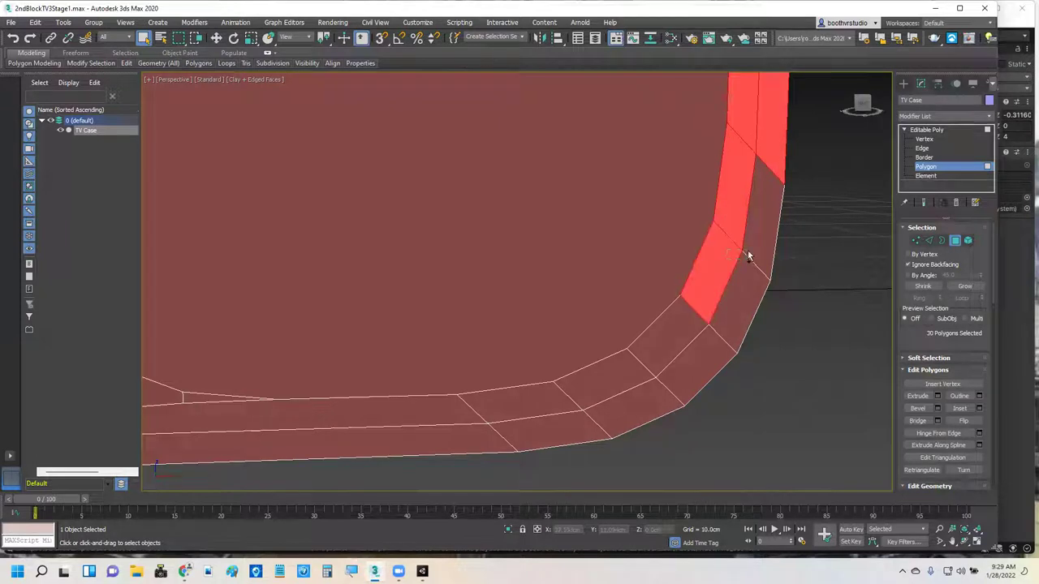
ctrl+click(747, 253)
ctrl+click(723, 312)
ctrl+click(630, 382)
ctrl+click(668, 378)
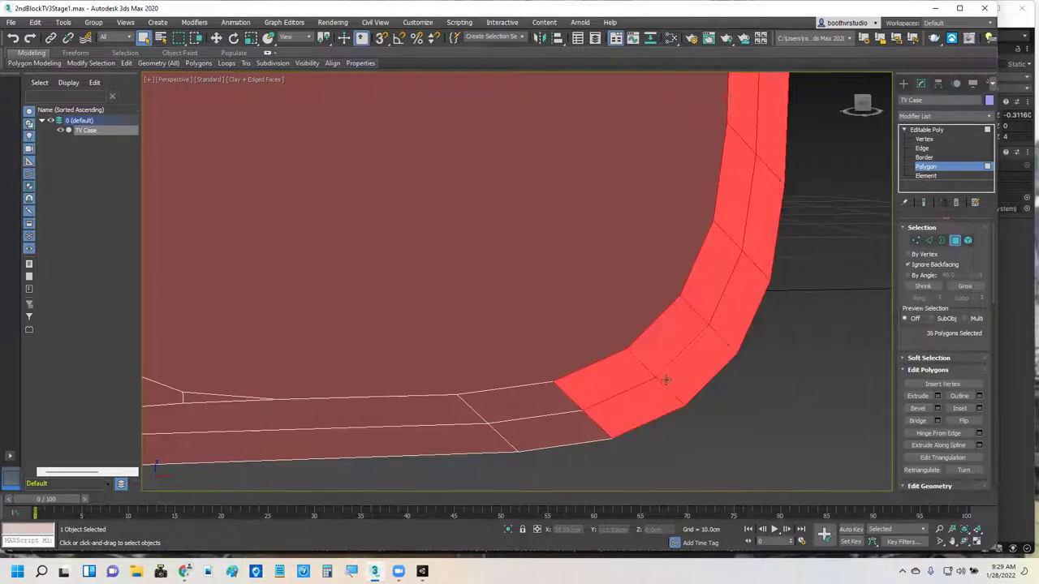
ctrl+click(467, 426)
ctrl+click(515, 429)
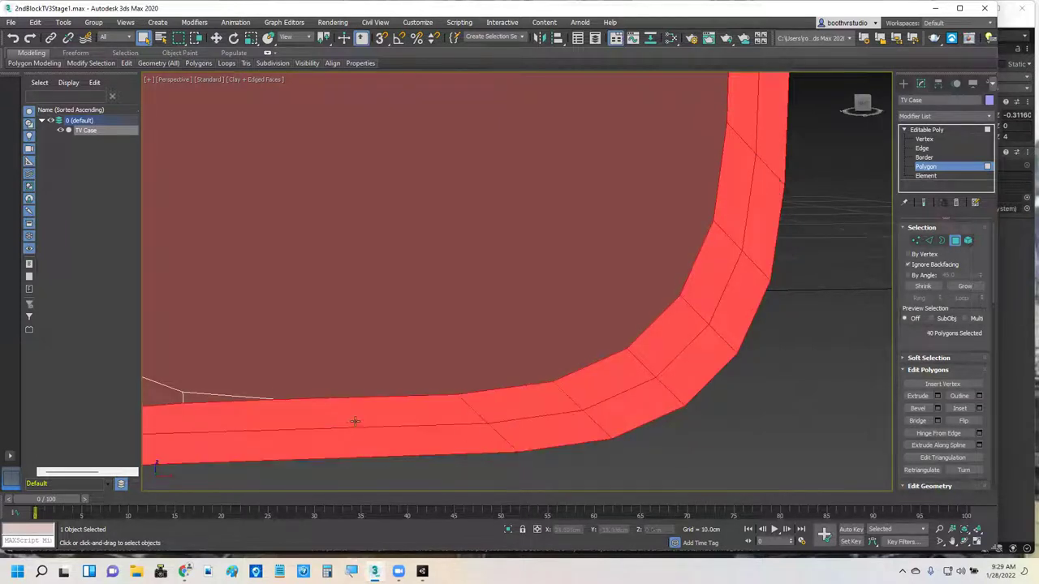
In vertex mode, target-weld the right inner vertex of the small triangle below the control panel's lower-left corner to the vertex above its right.
scroll(247, 415, down, 3)
scroll(252, 417, down, 1)
scroll(506, 320, up, 6)
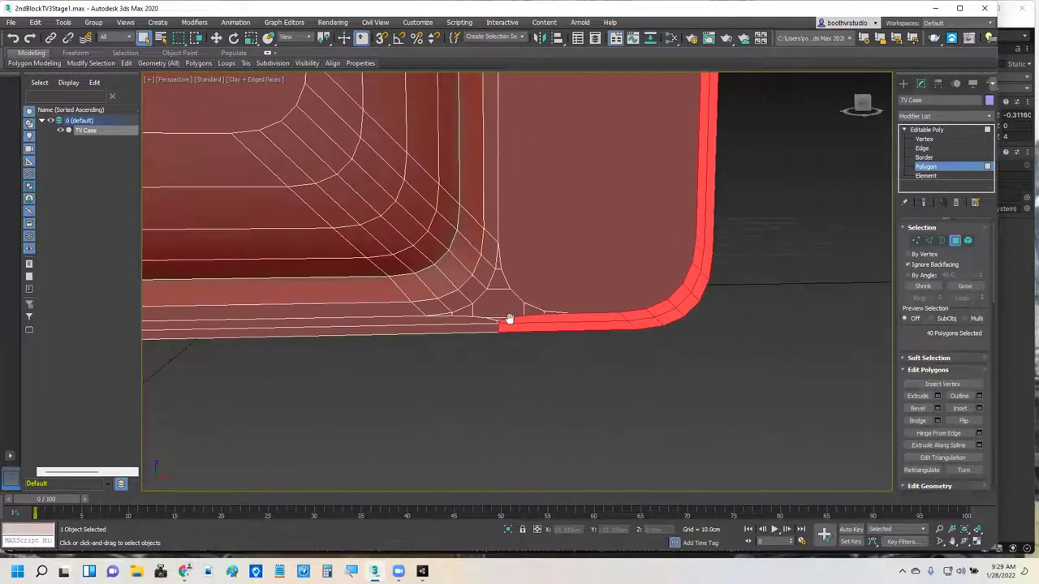
scroll(452, 324, down, 3)
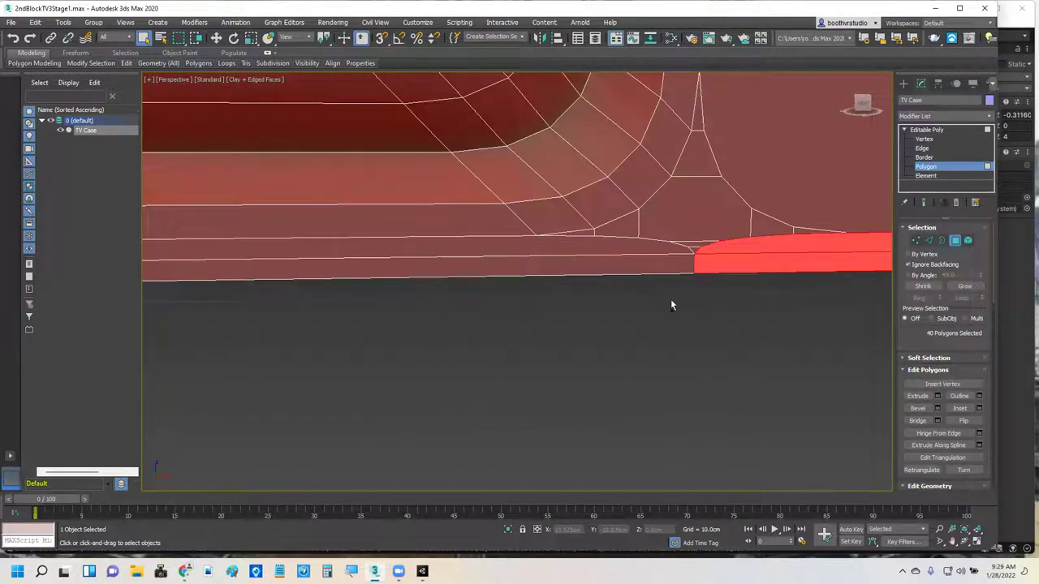
mouse_move(670, 298)
middle_down()
mouse_move(668, 318)
mouse_move(654, 303)
middle_up()
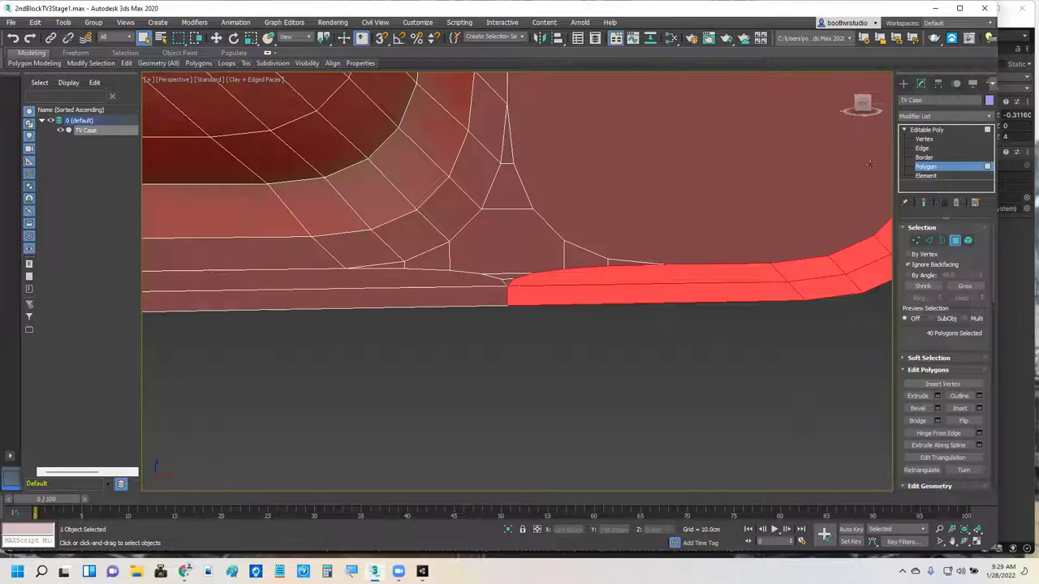
click(924, 140)
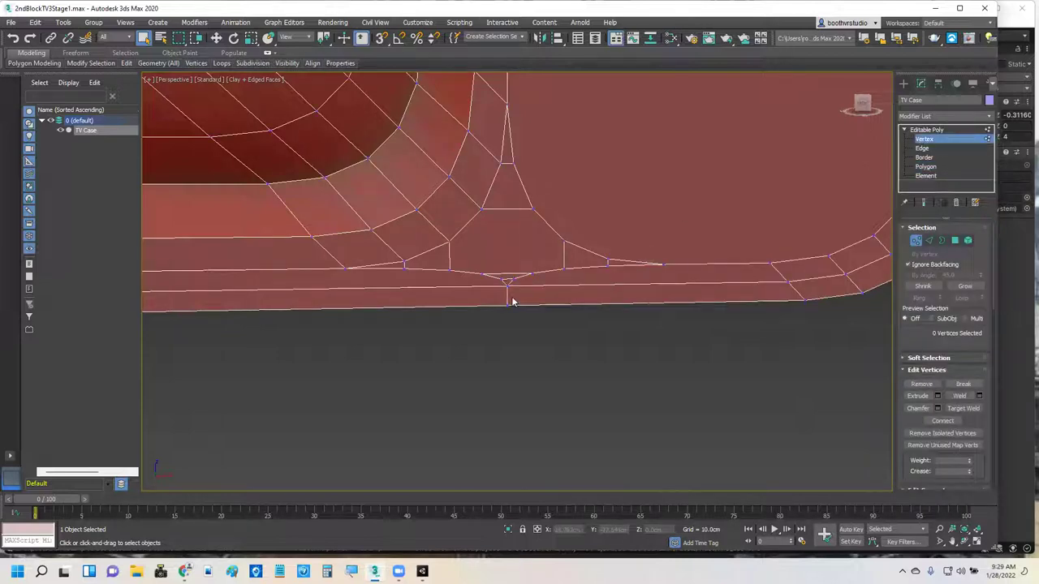
scroll(520, 287, up, 2)
scroll(520, 288, up, 3)
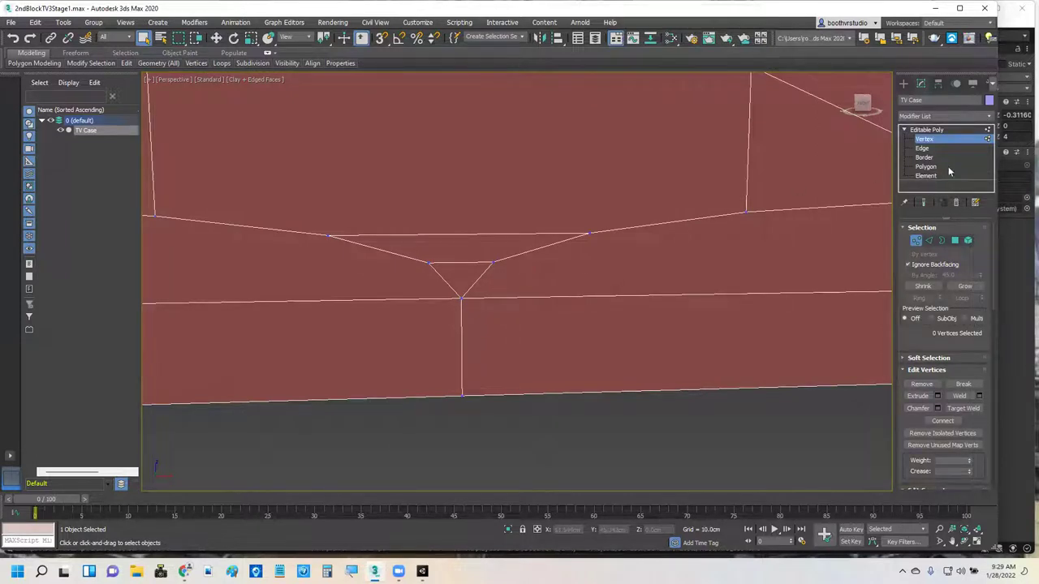
click(964, 408)
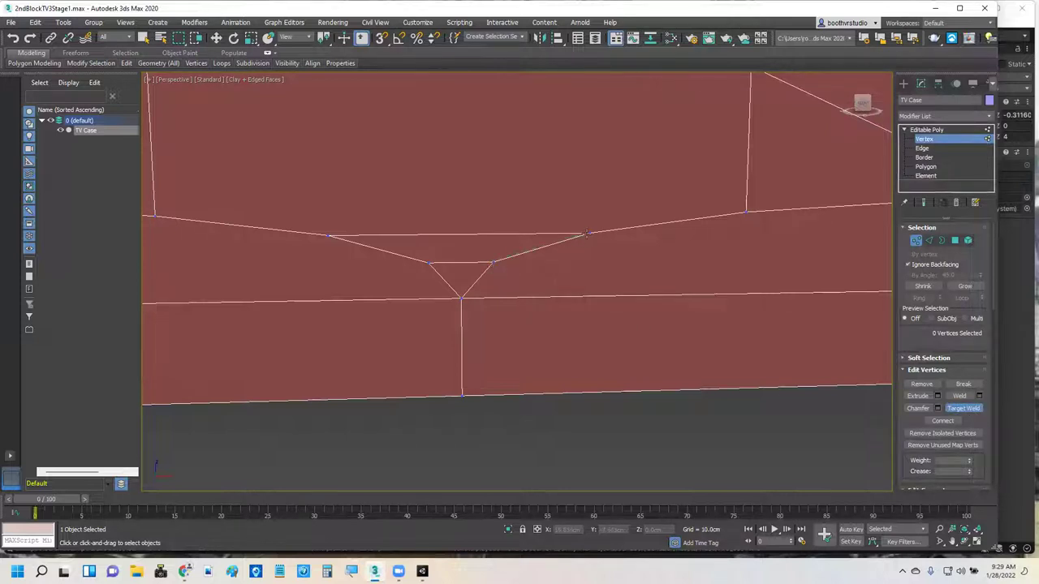
click(588, 234)
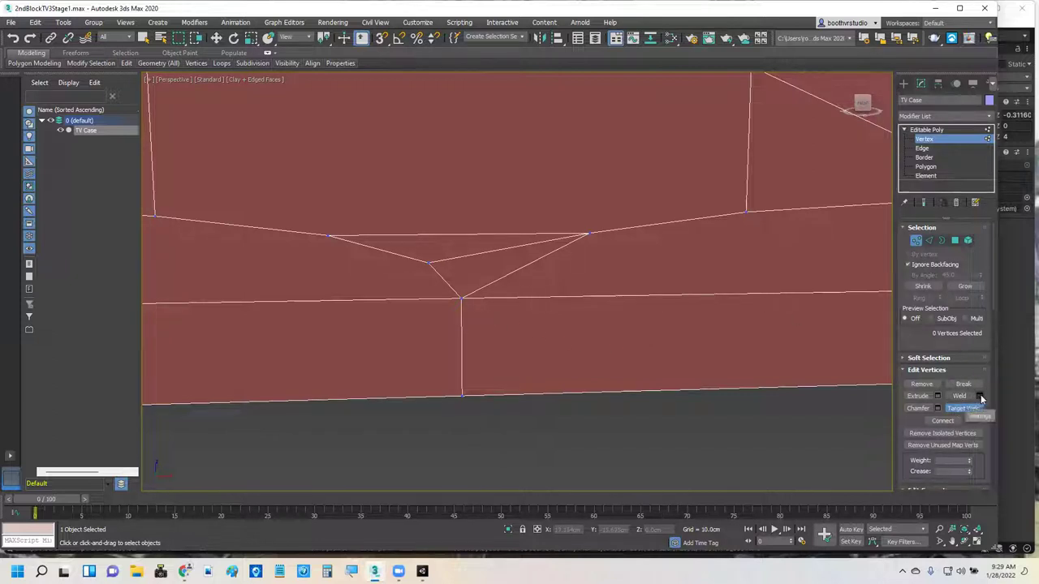
click(979, 396)
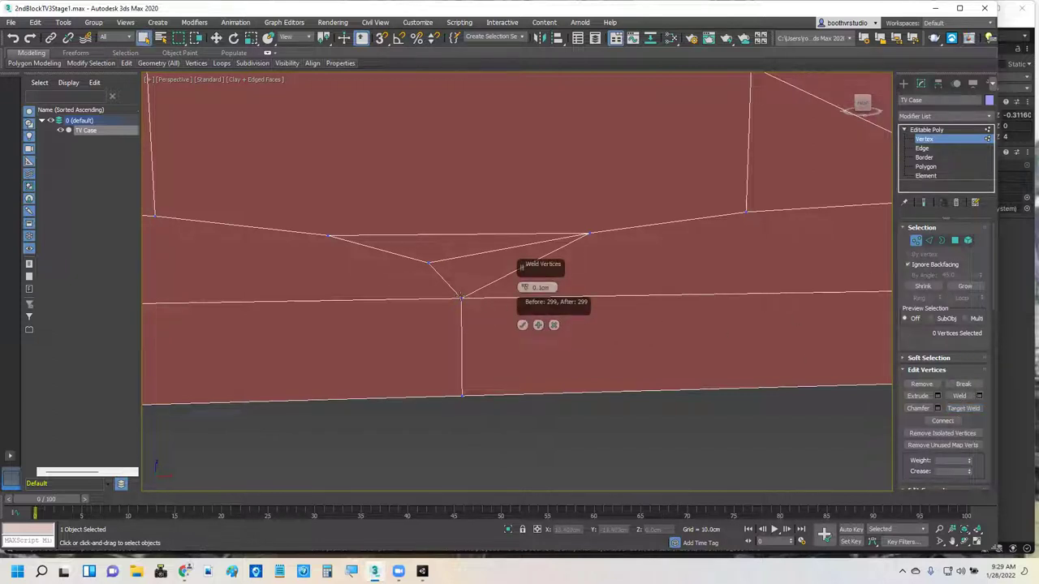
click(431, 263)
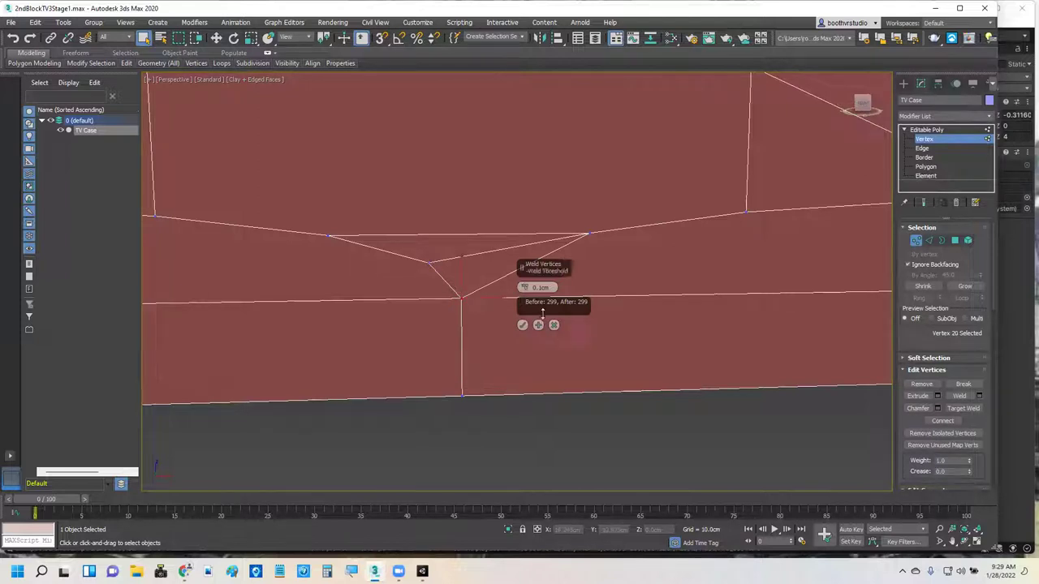
click(555, 325)
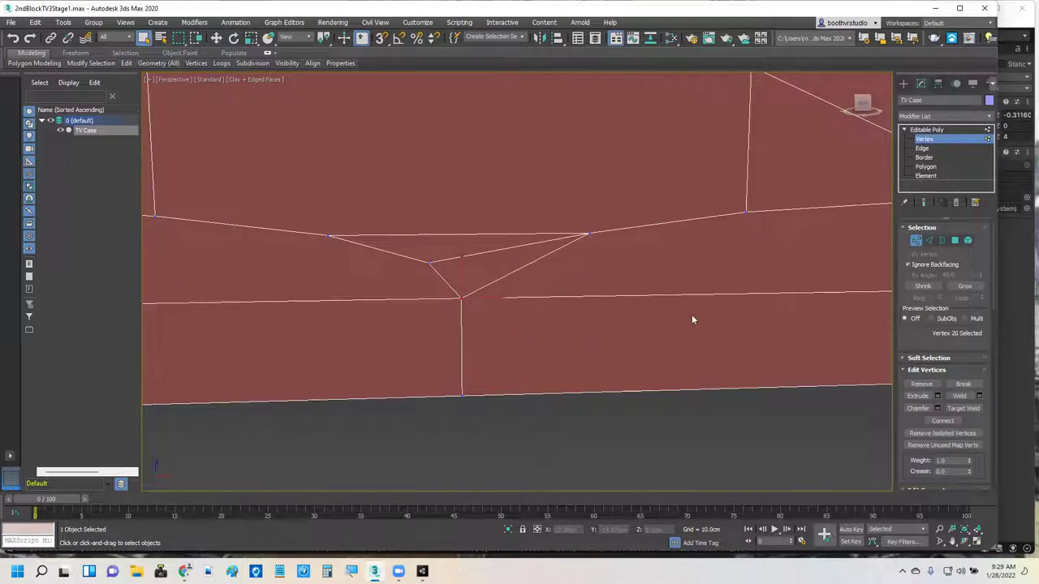
Target-weld the remaining inner vertex to the triangle's lower tip, and the upper-left vertex to the upper-right one.
click(965, 409)
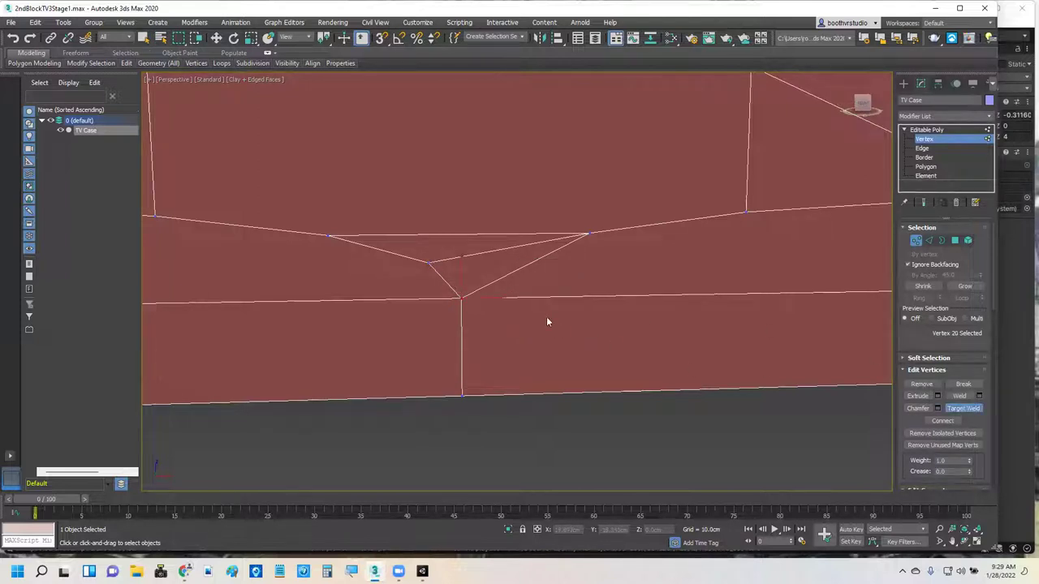
click(433, 265)
click(461, 298)
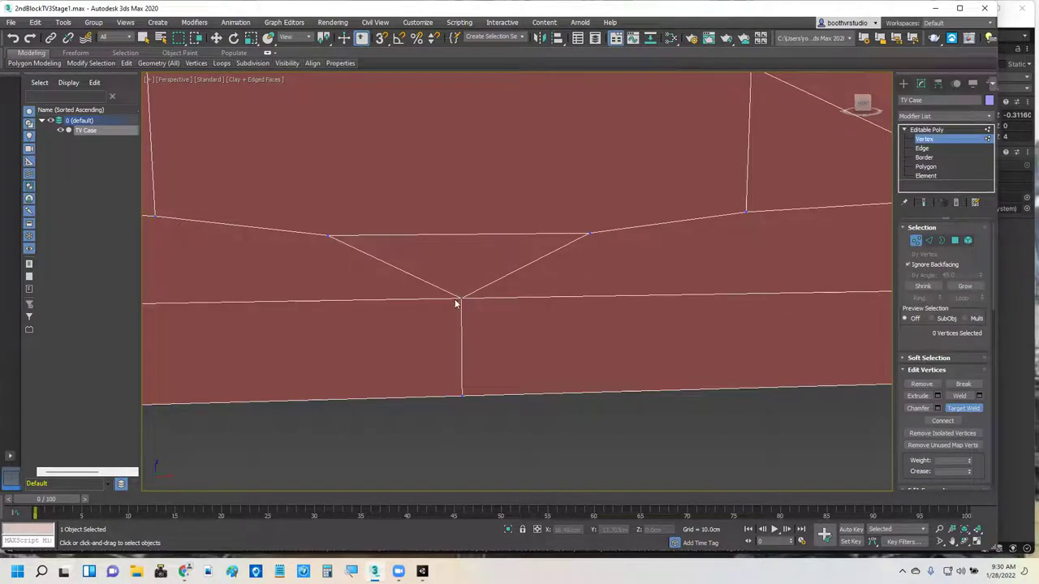
click(330, 237)
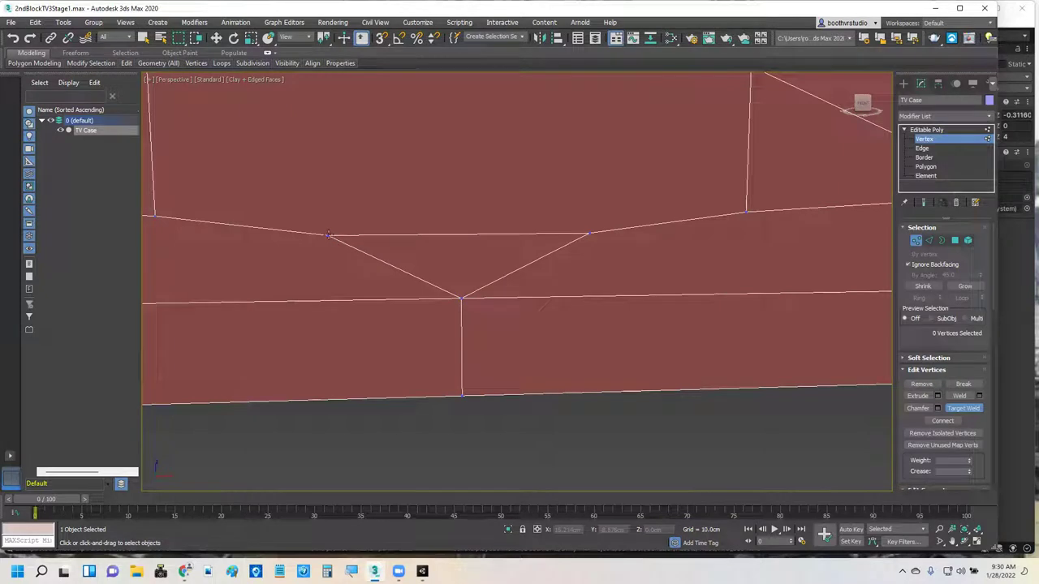
click(590, 233)
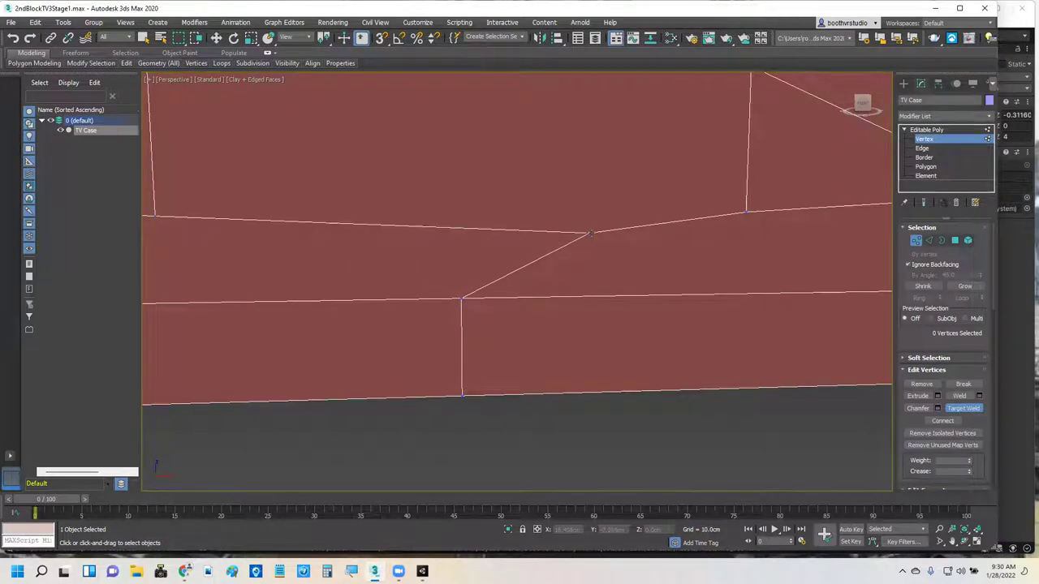
Move the merged vertex about 0.64 cm in negative X, directly above the vertical frame edge, and raise it to about 0.9 cm in Z.
click(216, 38)
click(590, 233)
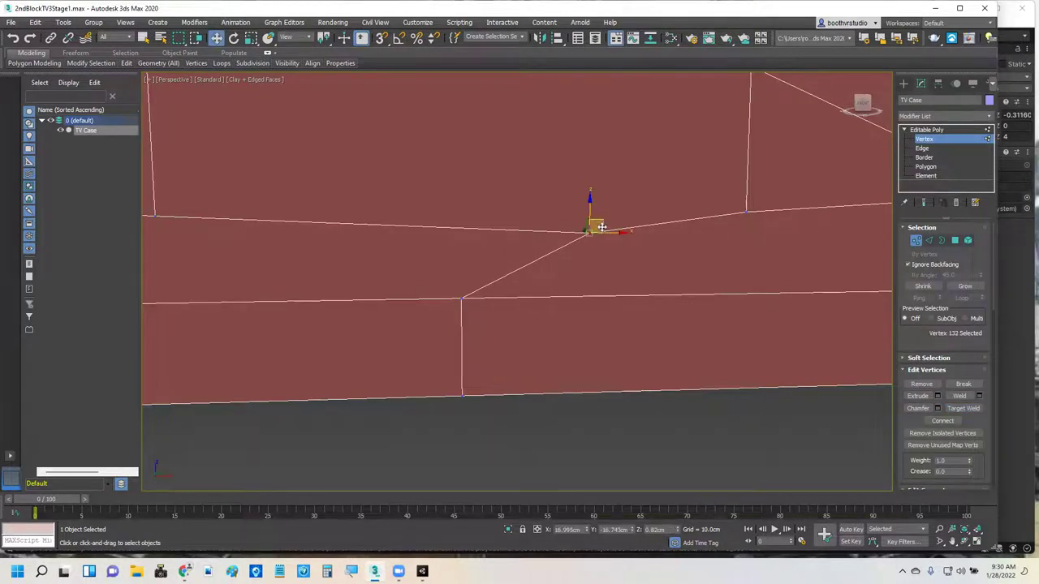
drag(614, 232, 484, 232)
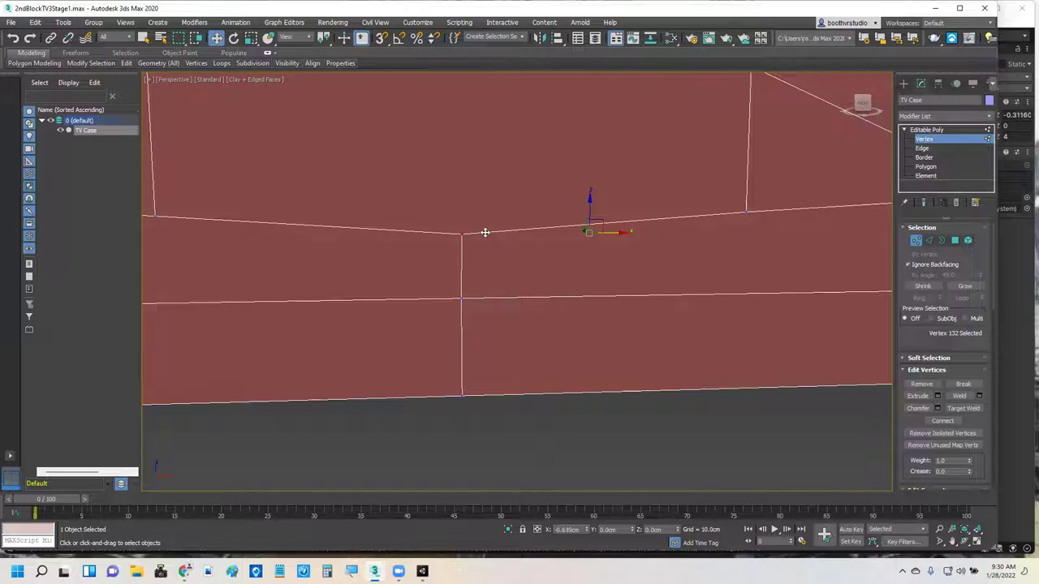
click(480, 232)
drag(462, 204, 465, 183)
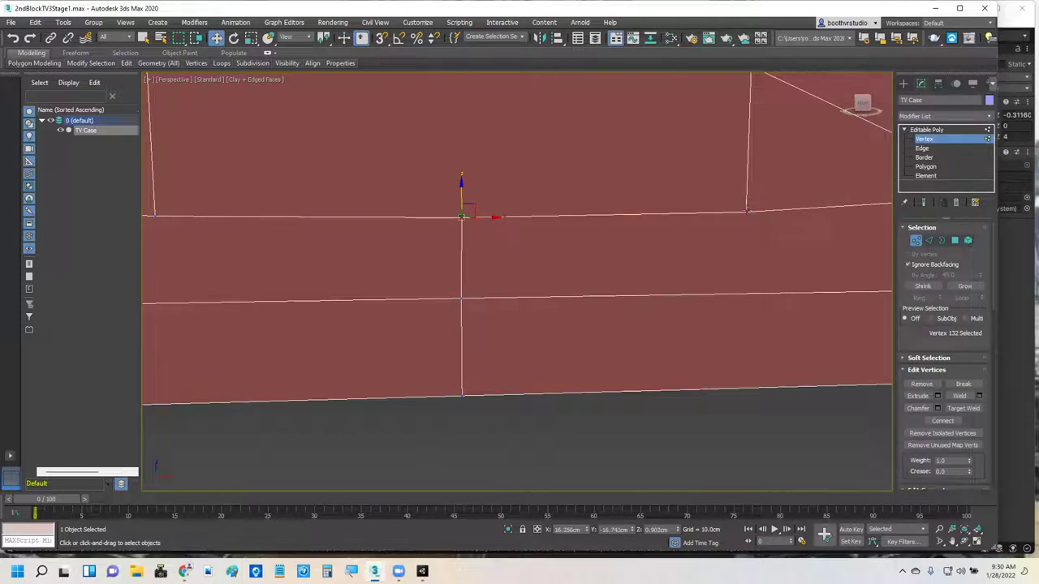
Compare the merged vertex's coordinates with its neighbours on both sides and set its Z value to 0.92 cm.
click(748, 211)
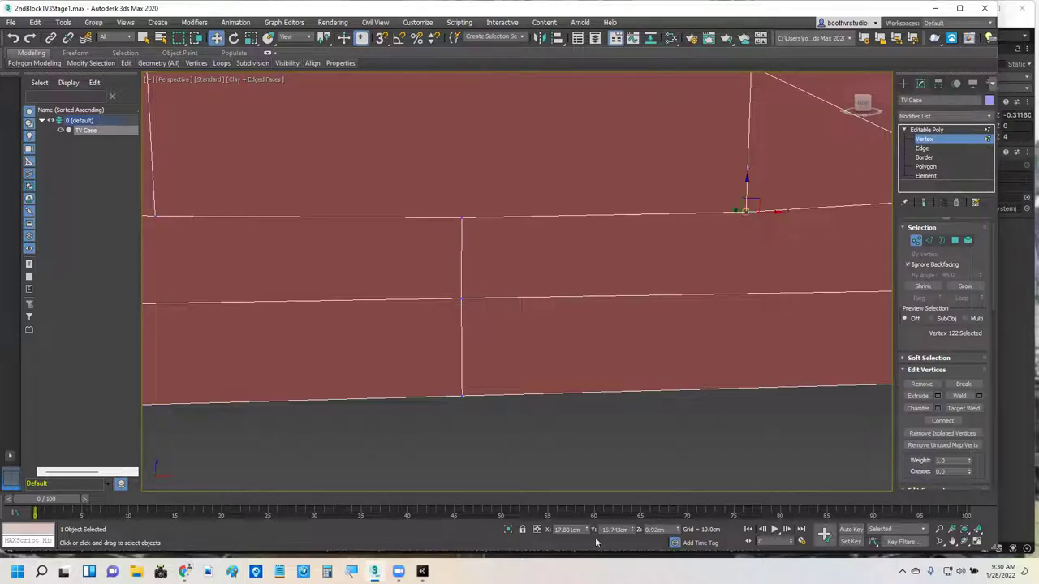
double_click(618, 529)
click(462, 217)
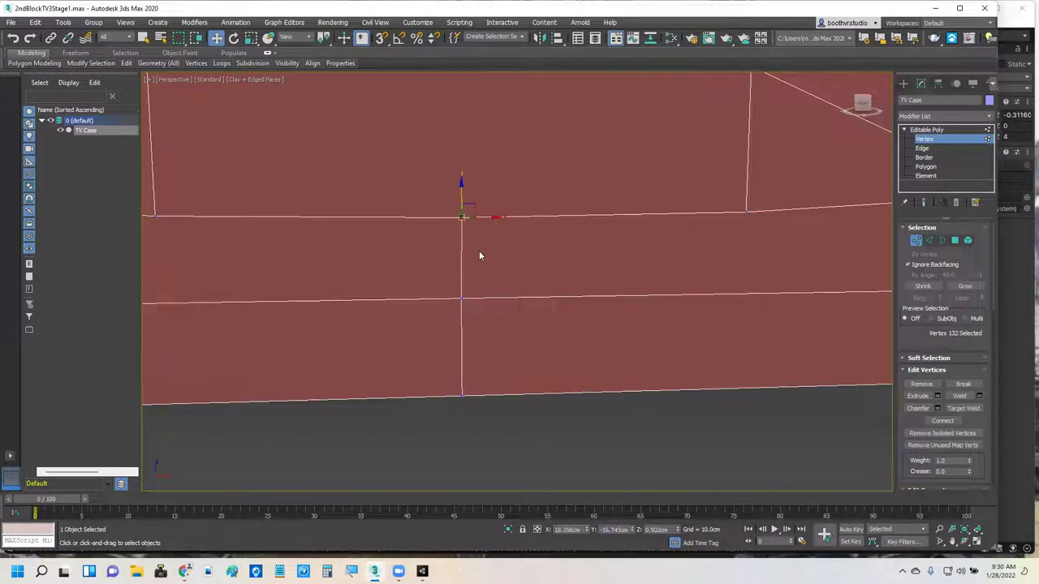
double_click(612, 530)
click(746, 213)
double_click(655, 529)
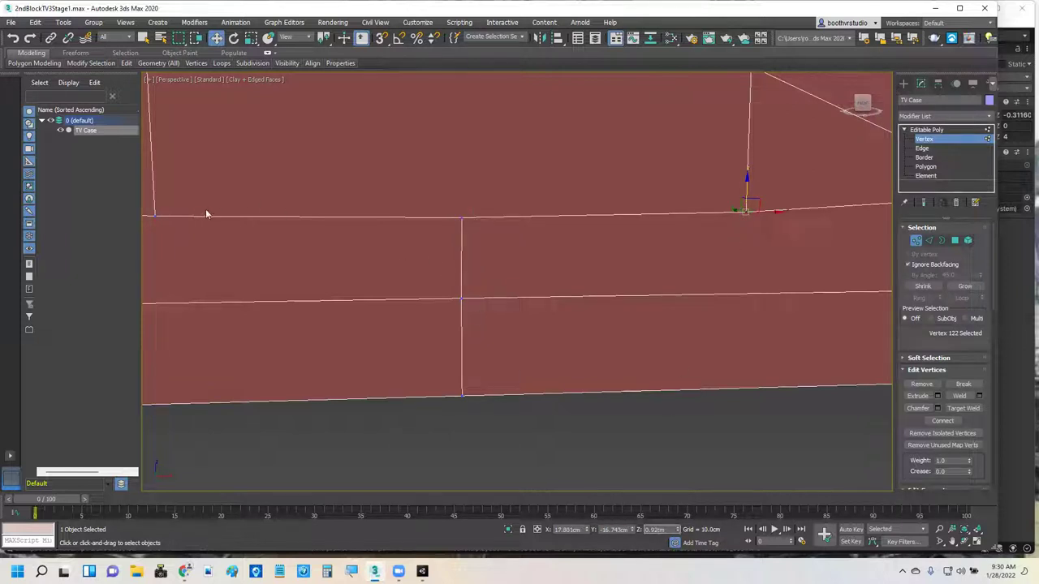
click(156, 216)
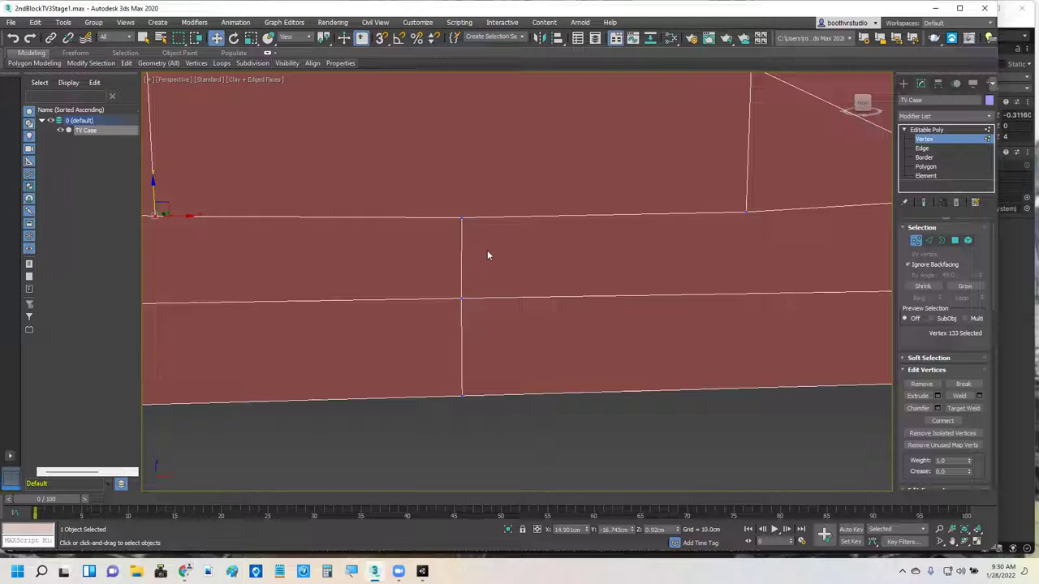
click(461, 217)
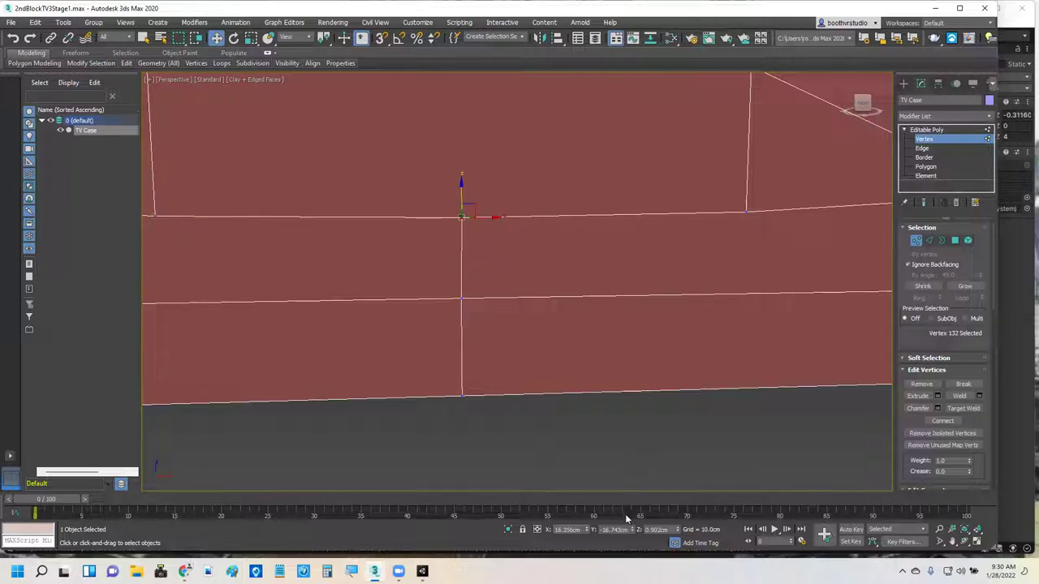
click(747, 211)
click(461, 217)
text(0.92)
key(Return)
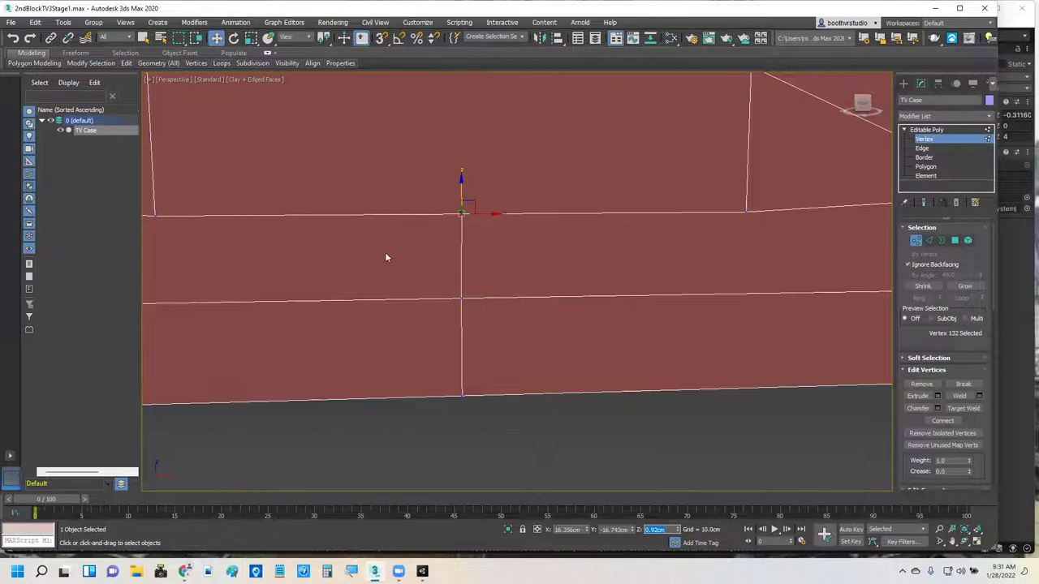
Return to polygon mode and add both outer frame rows along the bottom edge below the screen to the selection.
scroll(376, 251, down, 5)
scroll(376, 260, down, 3)
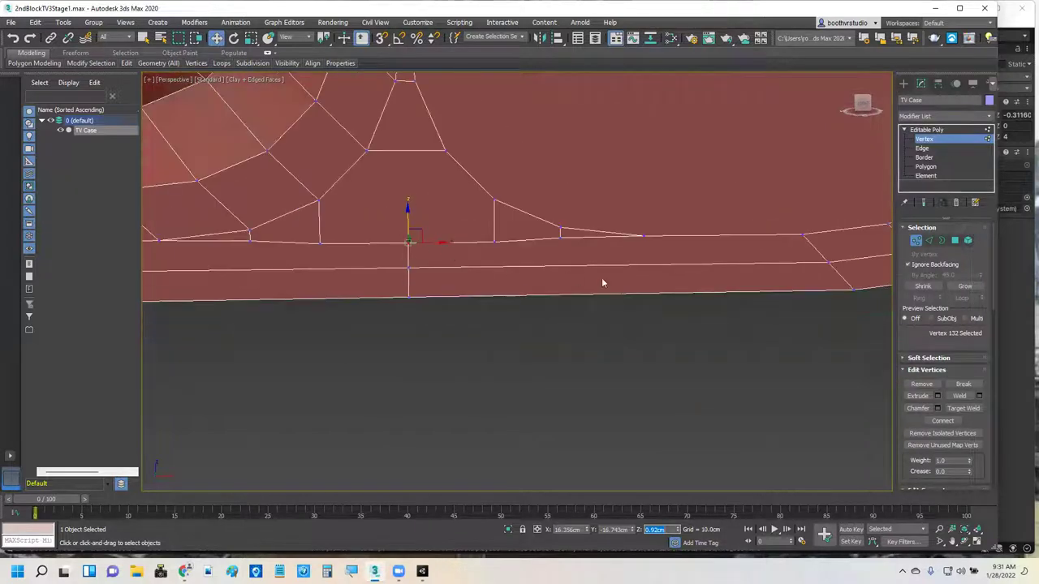
scroll(603, 299, down, 4)
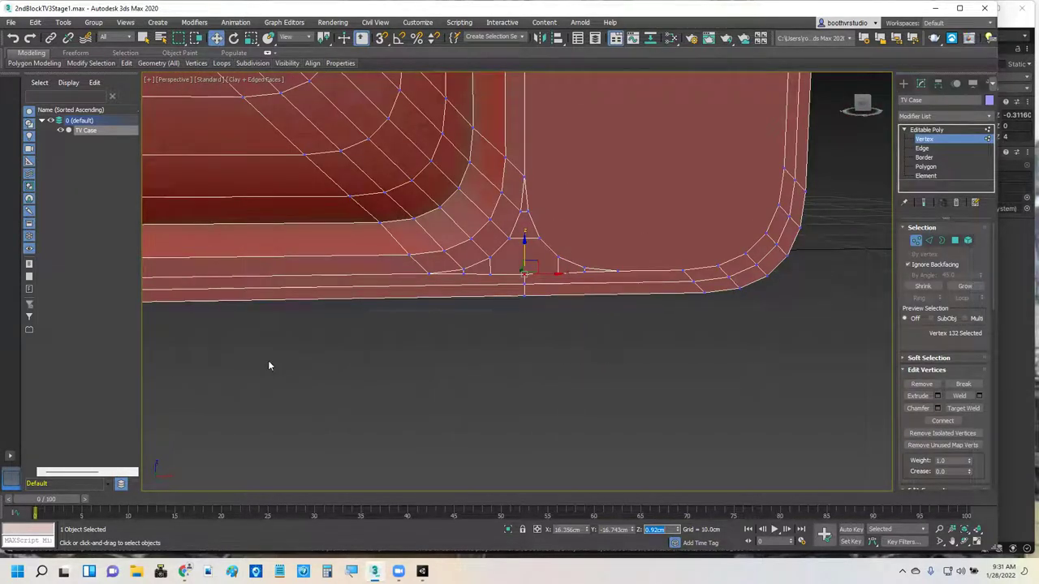
middle_drag(267, 360, 325, 312)
scroll(626, 343, down, 3)
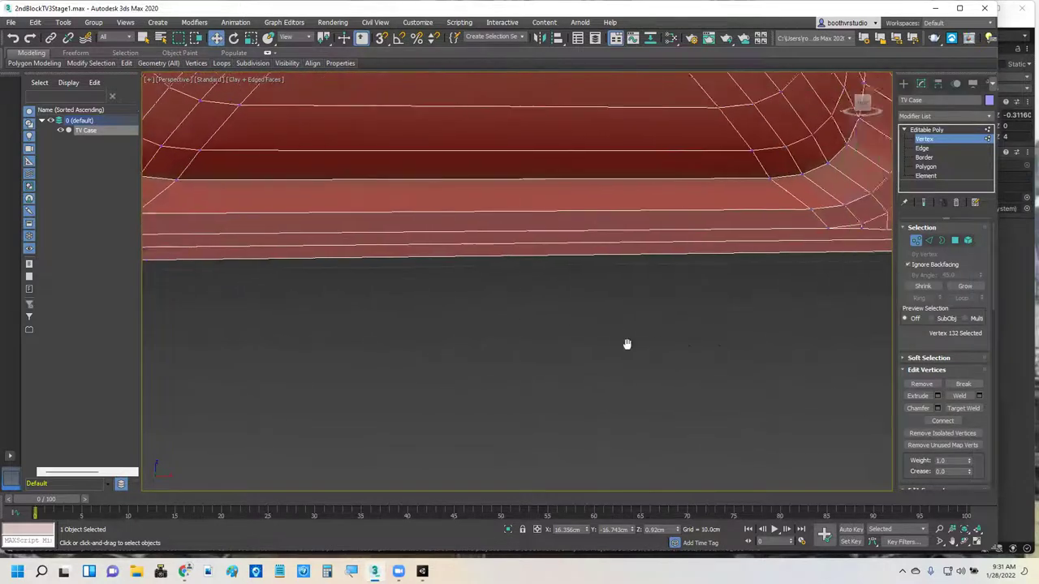
scroll(754, 313, up, 4)
scroll(844, 236, up, 3)
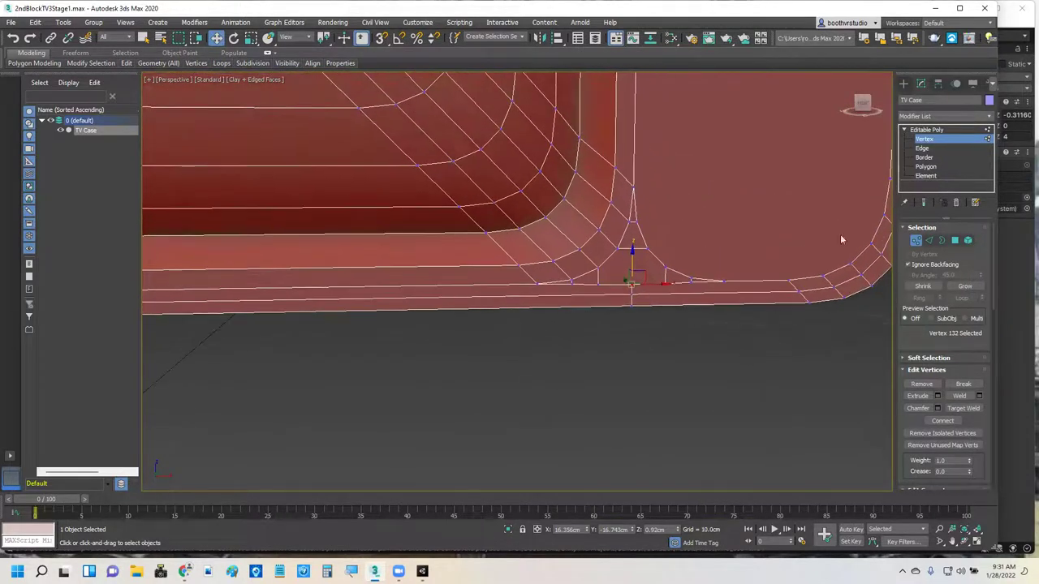
click(934, 168)
alt+middle_drag(540, 391, 527, 341)
scroll(530, 411, down, 5)
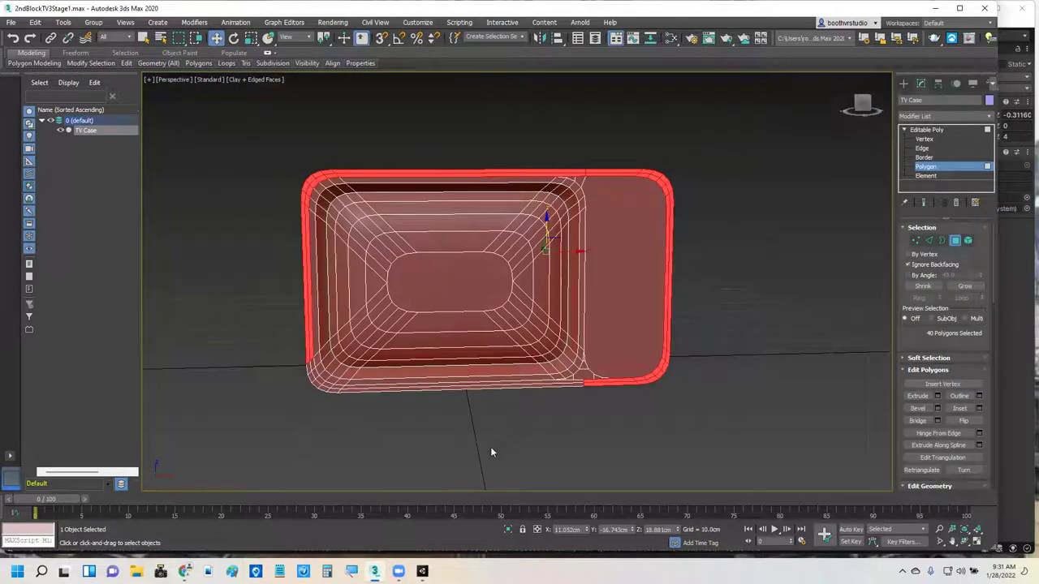
scroll(484, 424, up, 6)
scroll(536, 355, up, 3)
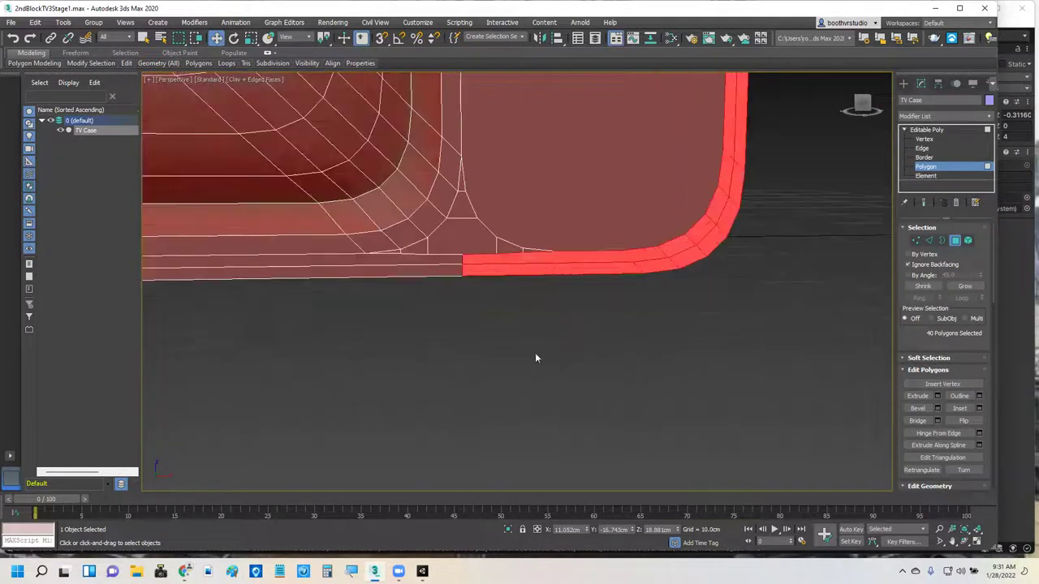
scroll(466, 341, up, 4)
scroll(468, 349, down, 4)
middle_drag(344, 366, 441, 371)
ctrl+click(478, 303)
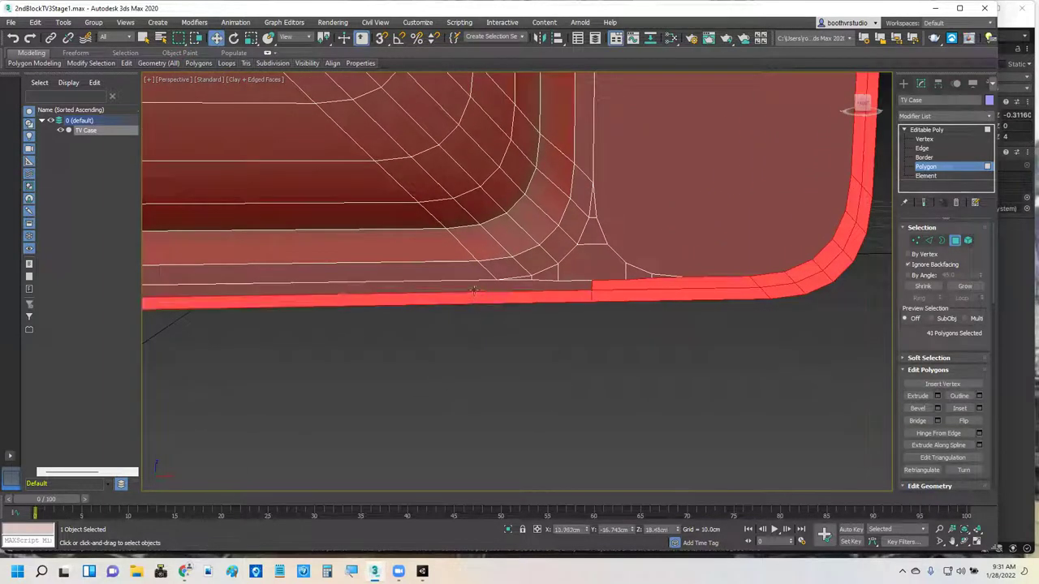
ctrl+click(473, 289)
Add both outer frame rows around the lower-left corner to the selection, closing the loop around the front.
middle_drag(331, 360, 624, 350)
middle_drag(362, 390, 431, 410)
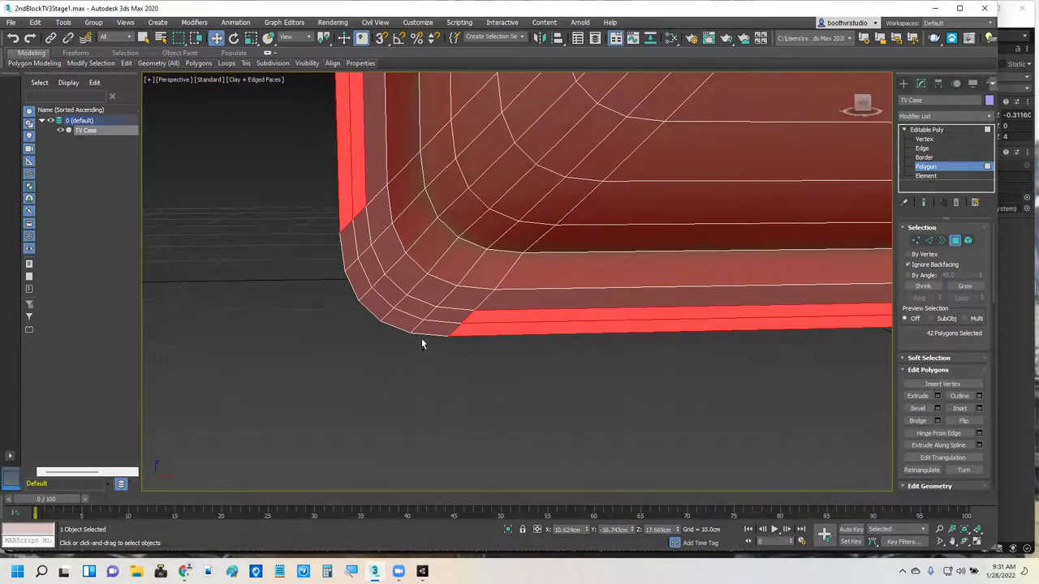
ctrl+click(433, 326)
ctrl+click(445, 315)
ctrl+click(416, 308)
ctrl+click(401, 319)
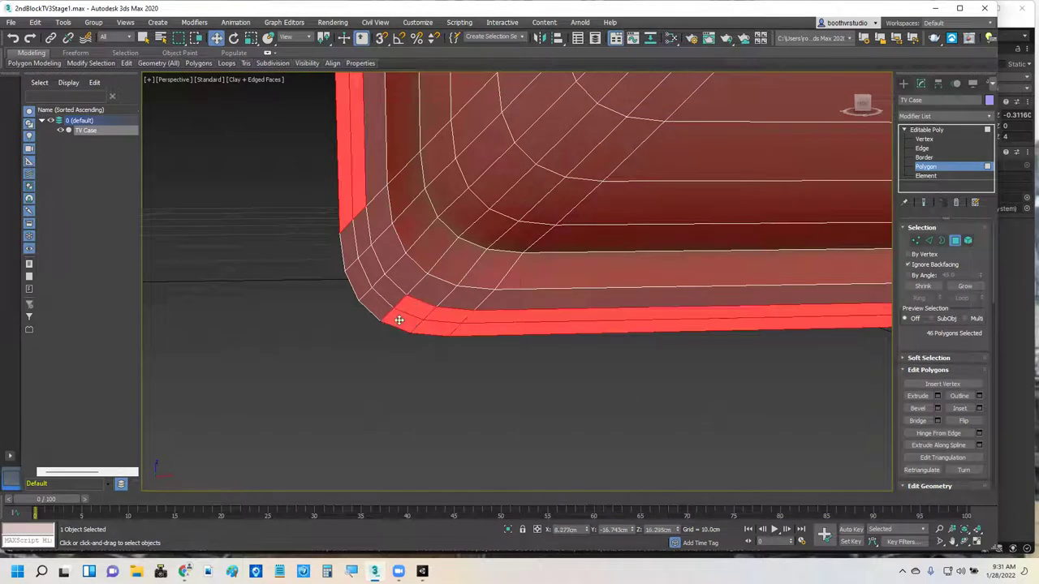
ctrl+click(378, 300)
ctrl+click(387, 290)
ctrl+click(369, 271)
ctrl+click(356, 276)
ctrl+click(353, 243)
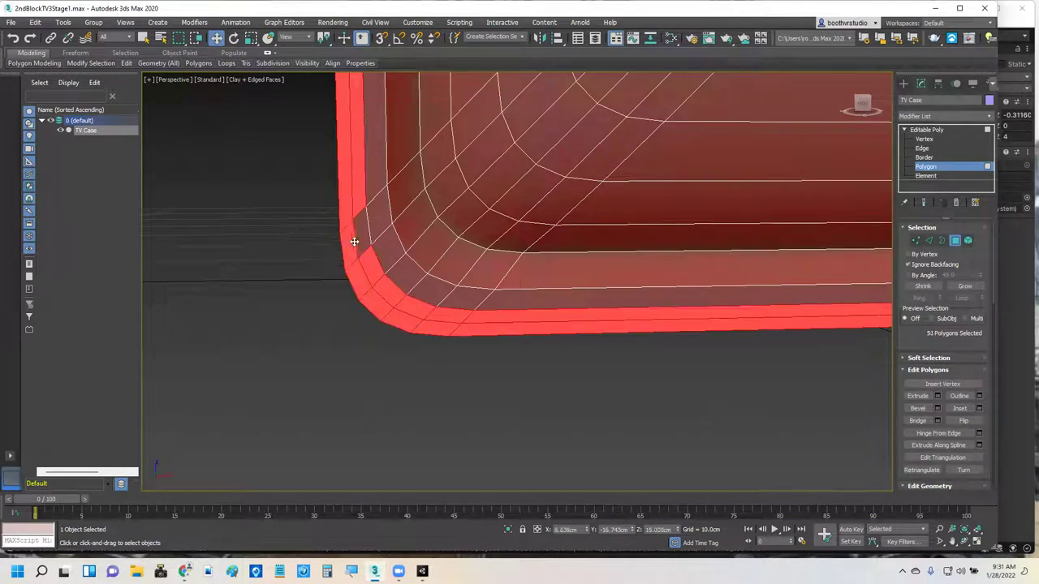
ctrl+click(359, 229)
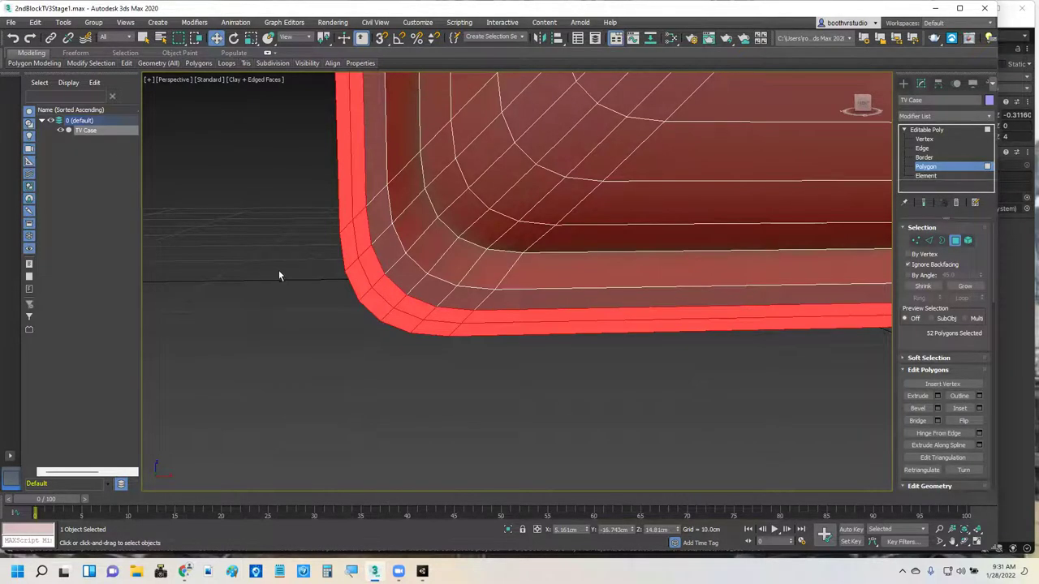
alt+middle_drag(280, 273, 322, 294)
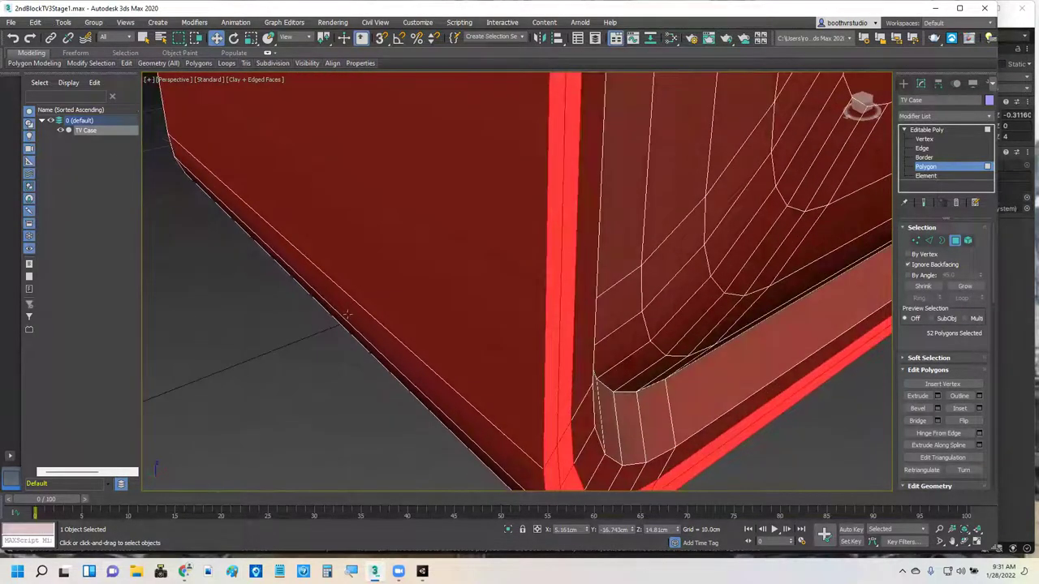
Add the polygons of the case's left side and its entire top to the current frame selection.
scroll(347, 308, down, 6)
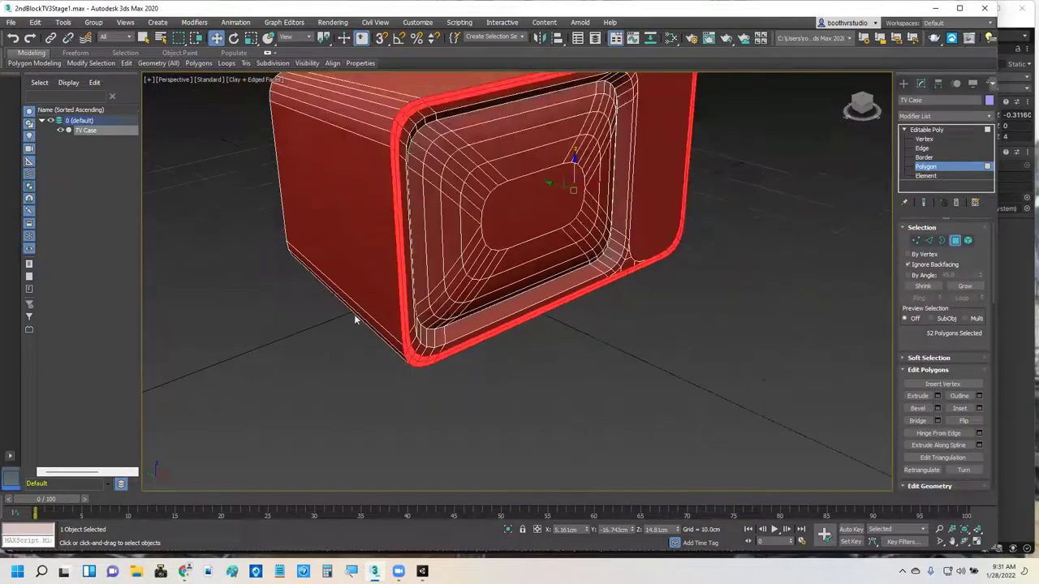
alt+middle_drag(302, 341, 361, 319)
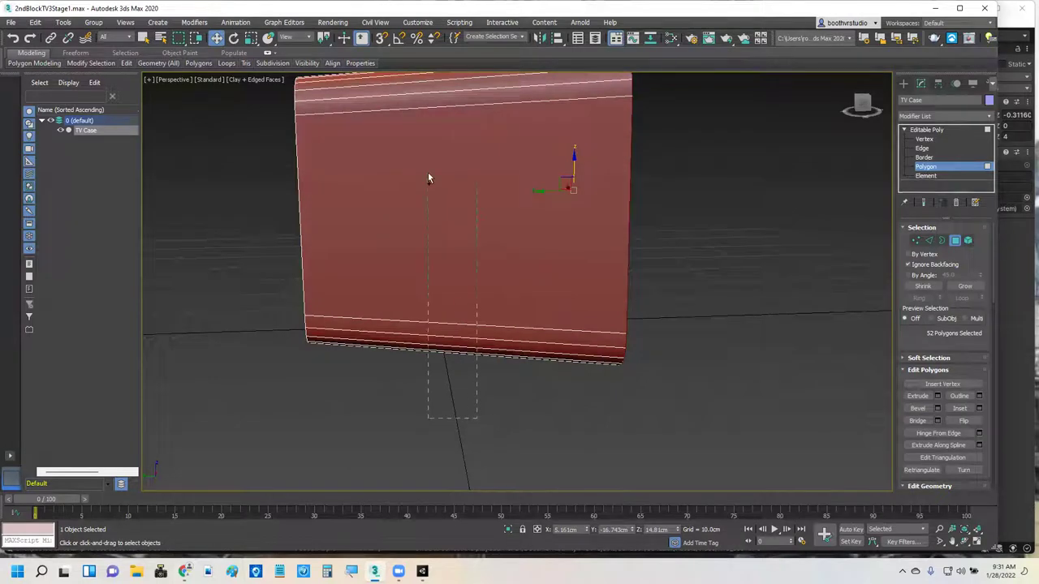
key(ctrl+a)
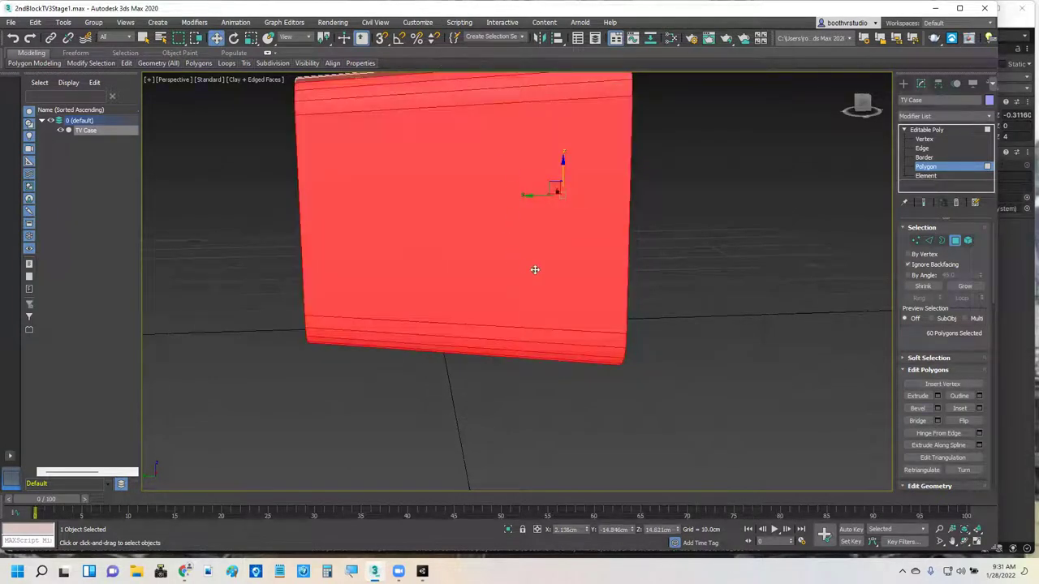
middle_drag(492, 283, 498, 491)
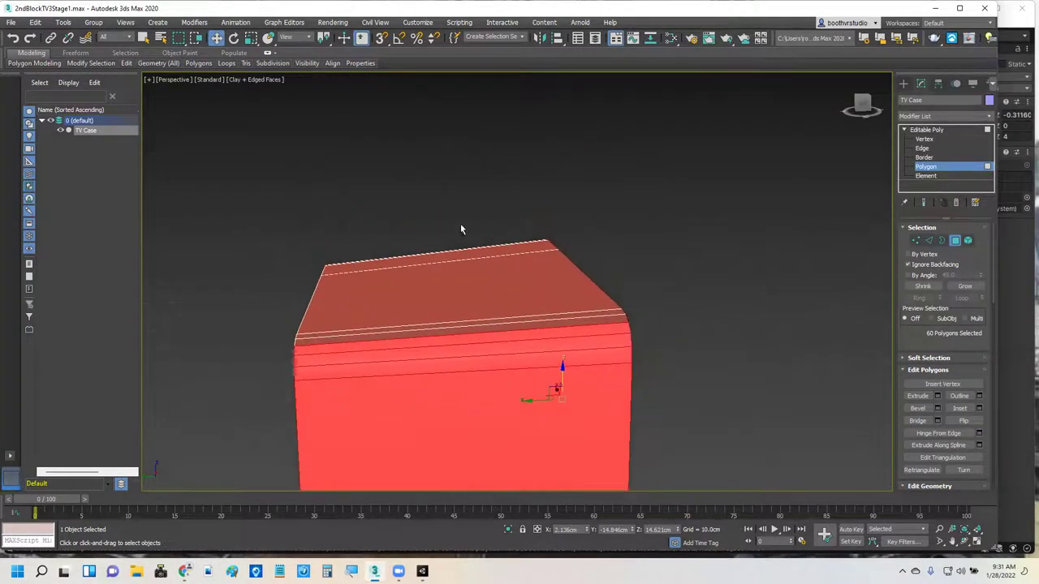
ctrl+drag(460, 223, 463, 411)
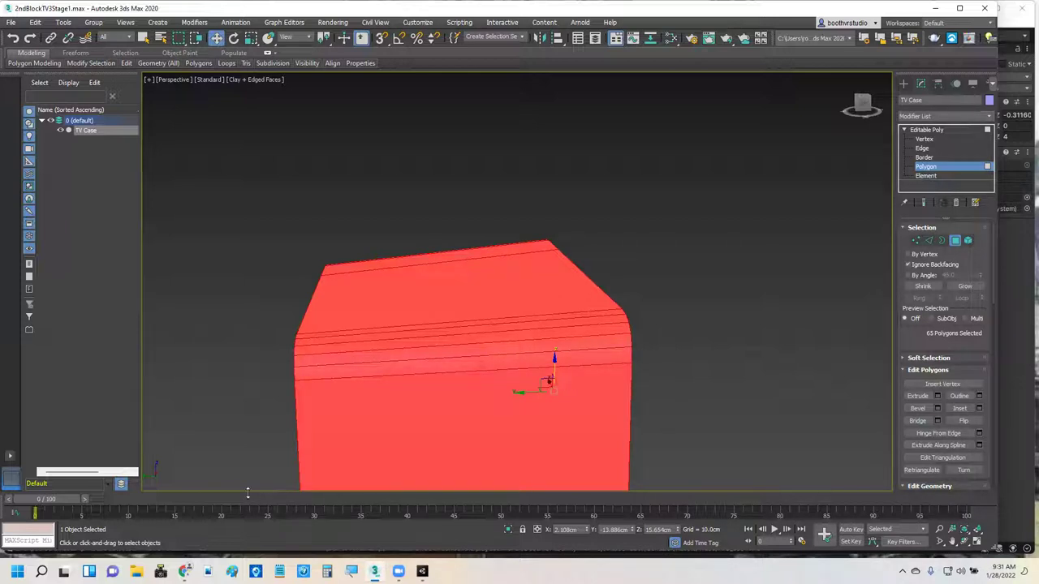
Add both polygons of the case's back face to the selection.
alt+middle_drag(354, 407, 428, 387)
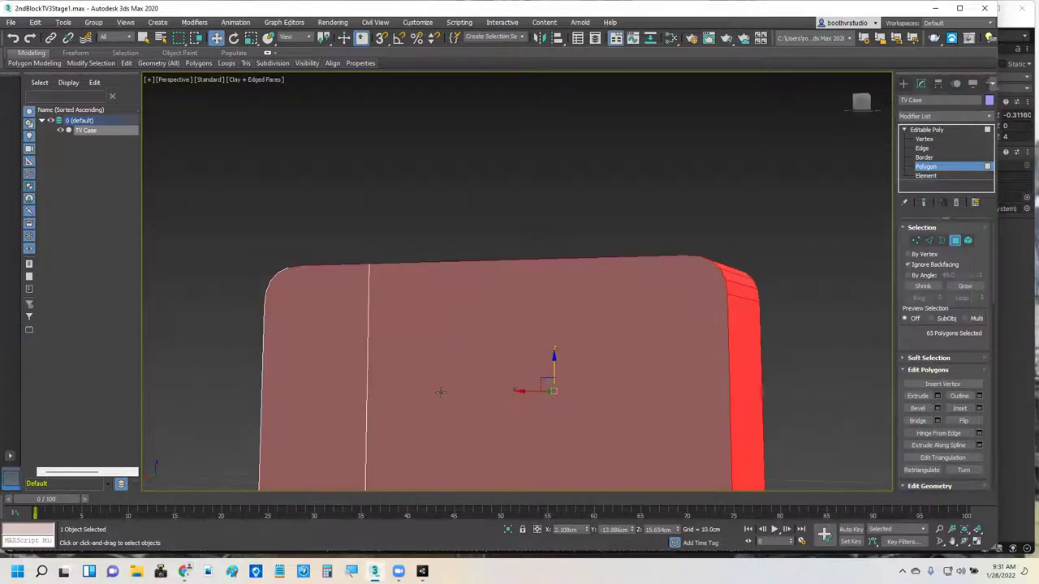
ctrl+click(436, 385)
ctrl+click(342, 393)
alt+middle_drag(560, 399, 394, 412)
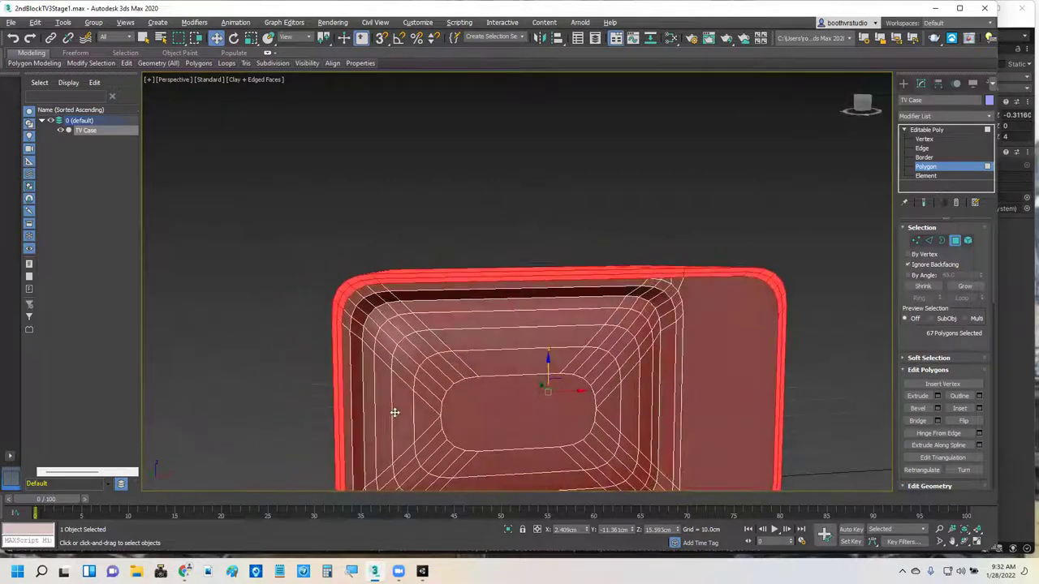
click(481, 38)
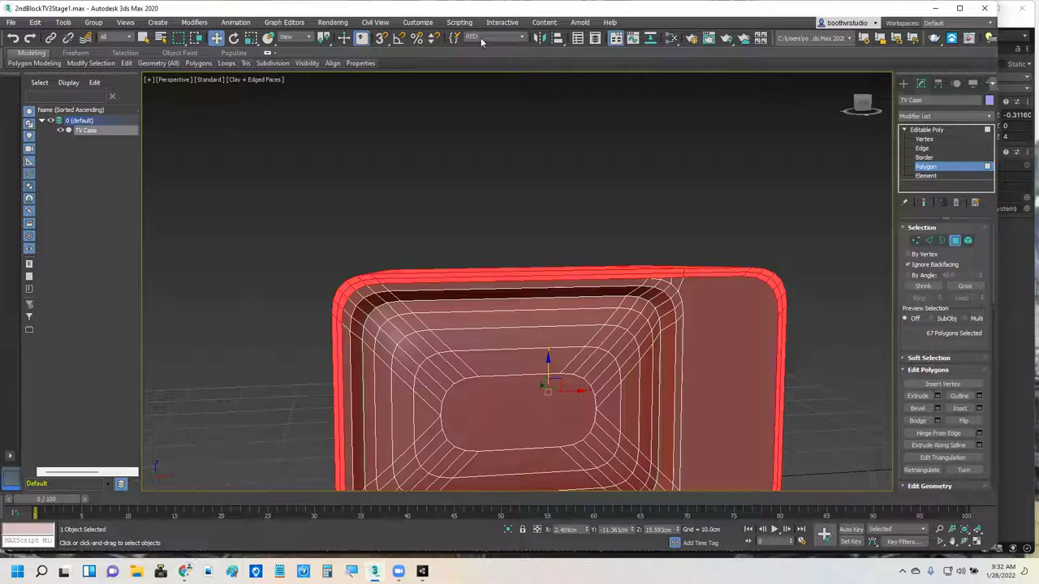
double_click(478, 38)
alt+middle_drag(420, 167, 505, 186)
alt+middle_drag(558, 253, 520, 253)
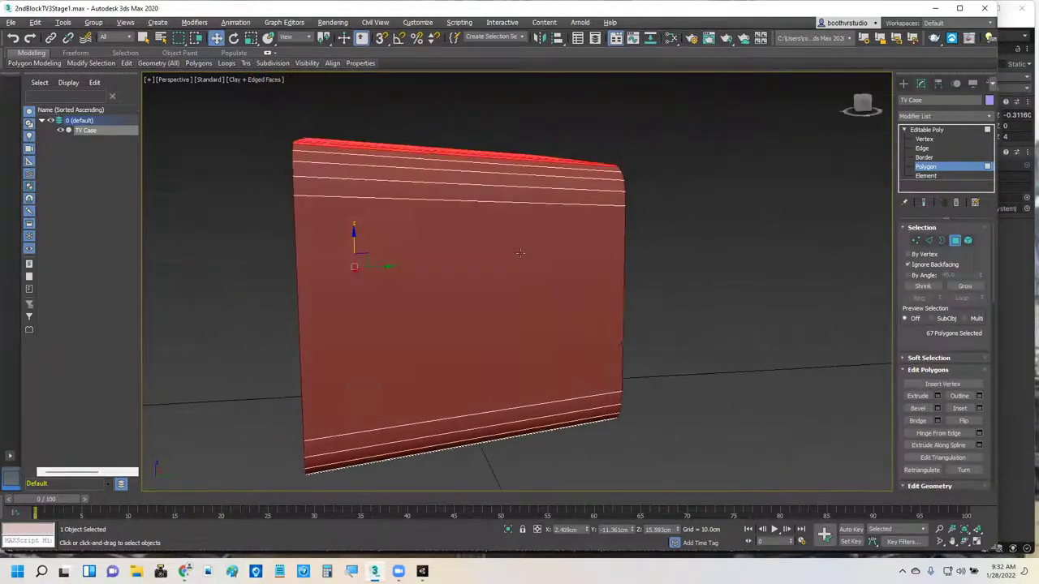
Turn off Ignore Backfacing and add the remaining polygons of the case's right side and underside to the selection.
click(908, 264)
middle_drag(865, 396, 854, 393)
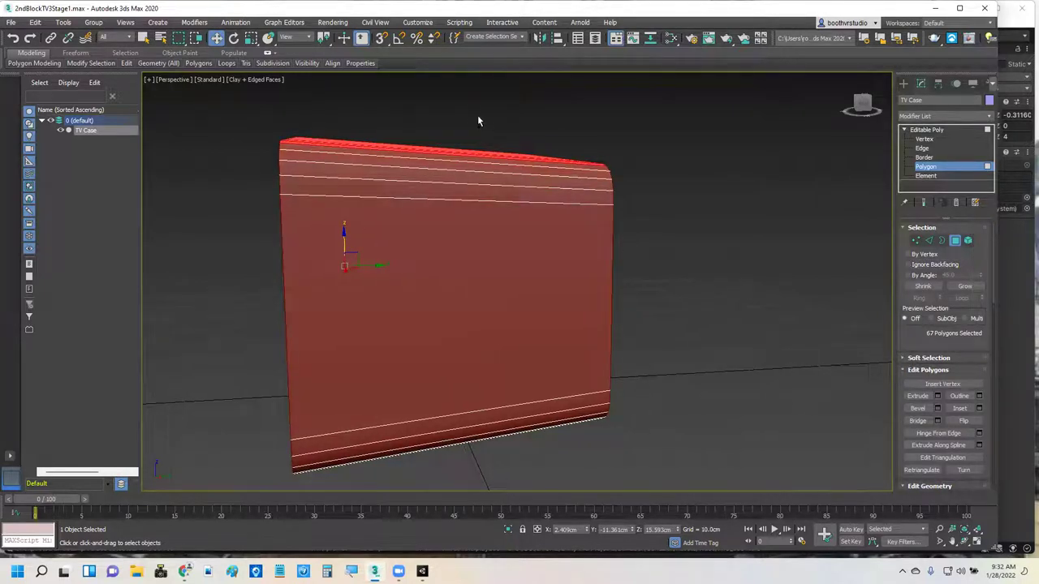
ctrl+drag(494, 273, 503, 482)
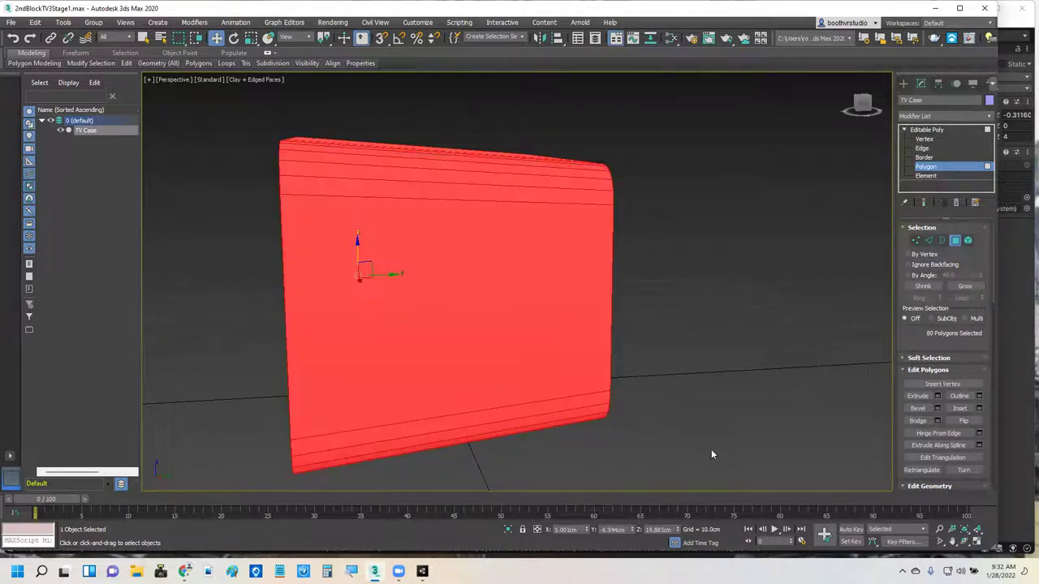
alt+middle_drag(714, 436, 498, 364)
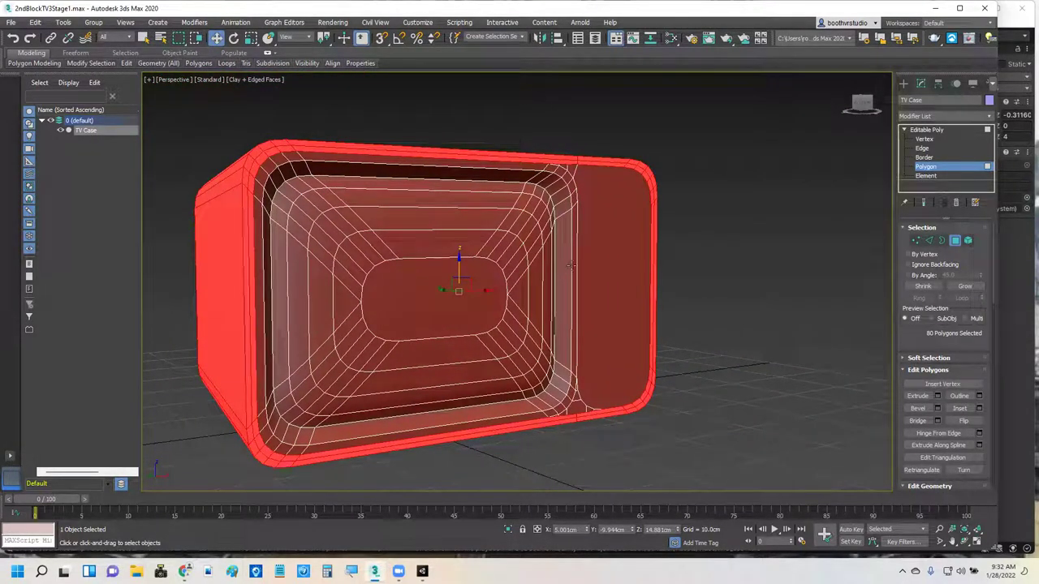
Save the selected shell polygons as a named selection set called Red, and test it by clearing and recalling the selection.
click(481, 36)
text(Red)
key(Return)
click(646, 94)
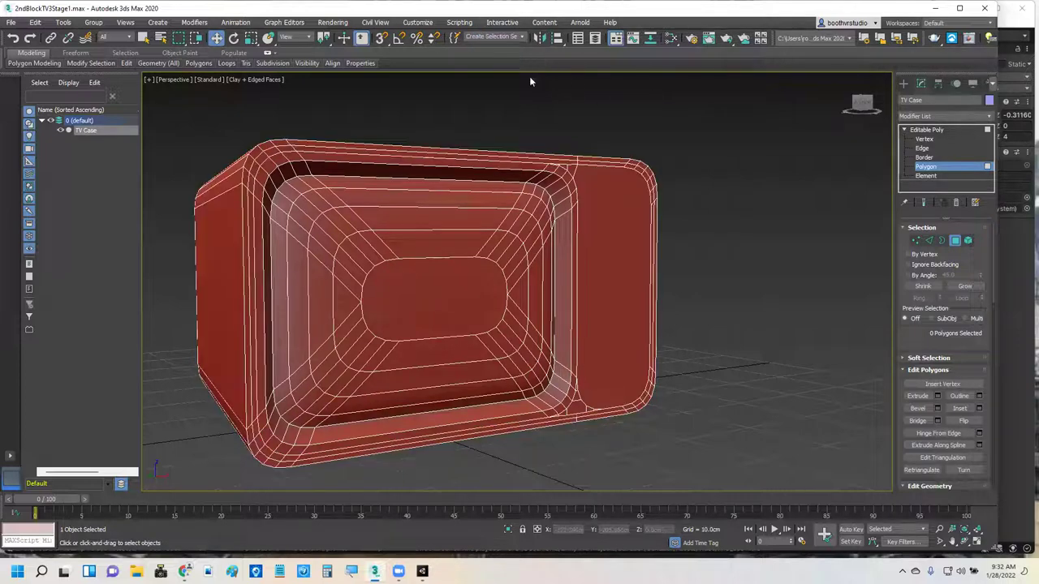
click(447, 223)
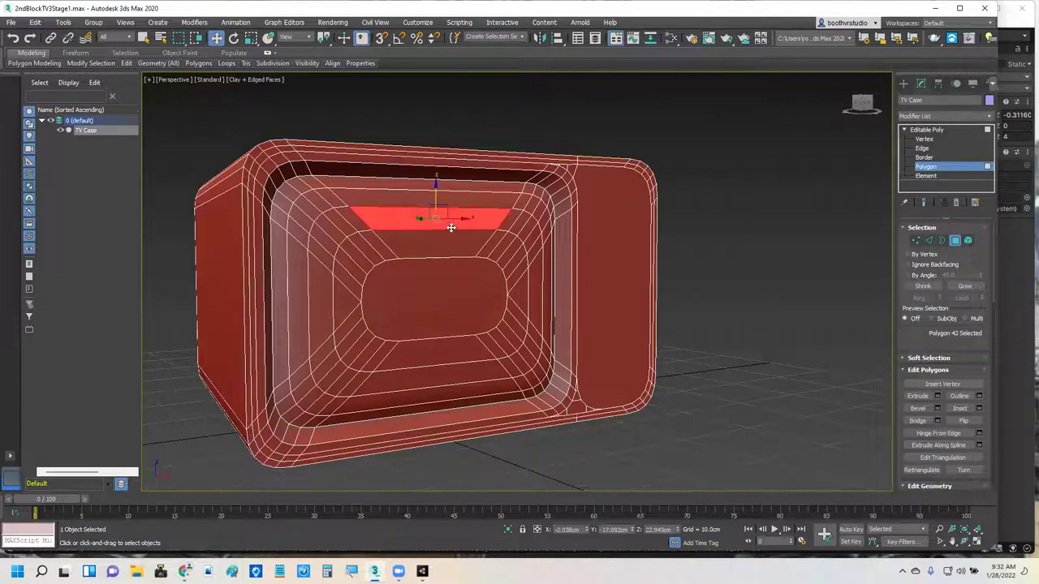
click(522, 37)
click(485, 46)
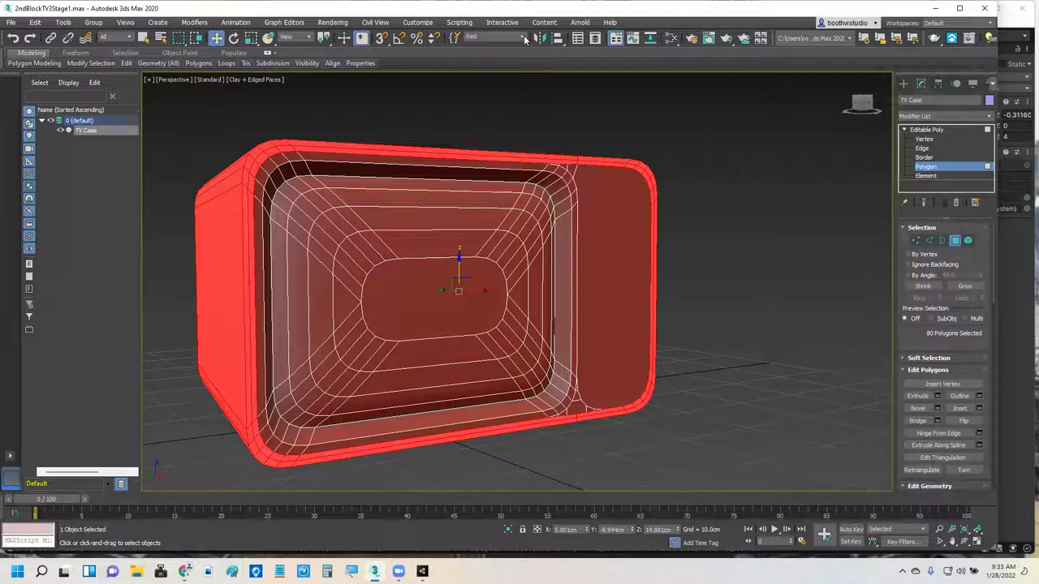
Compare the case's front frame and control panel area with the Classic TV 3.jpg reference image.
alt+middle_drag(755, 205, 746, 202)
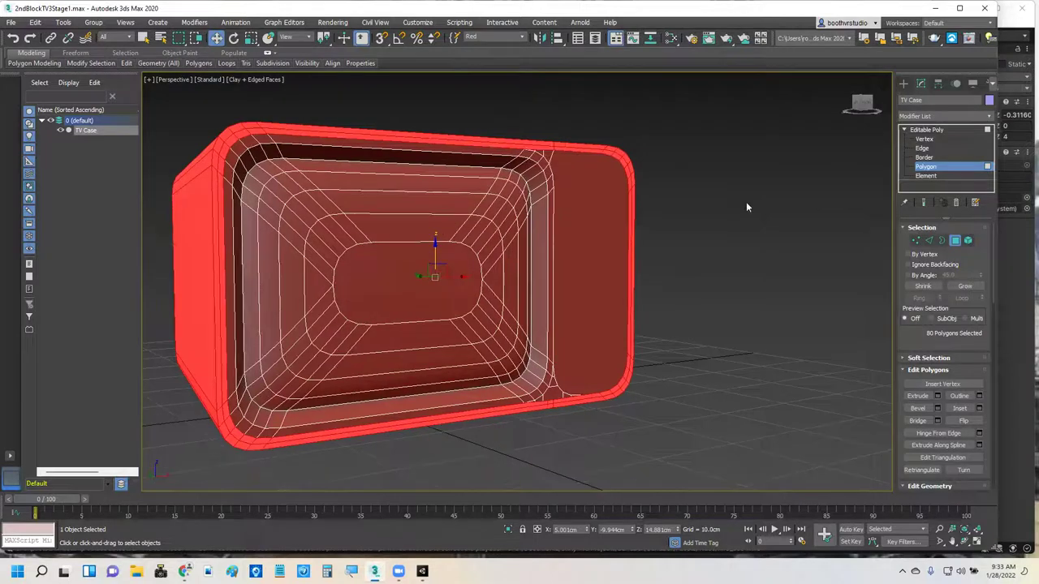
scroll(734, 276, up, 3)
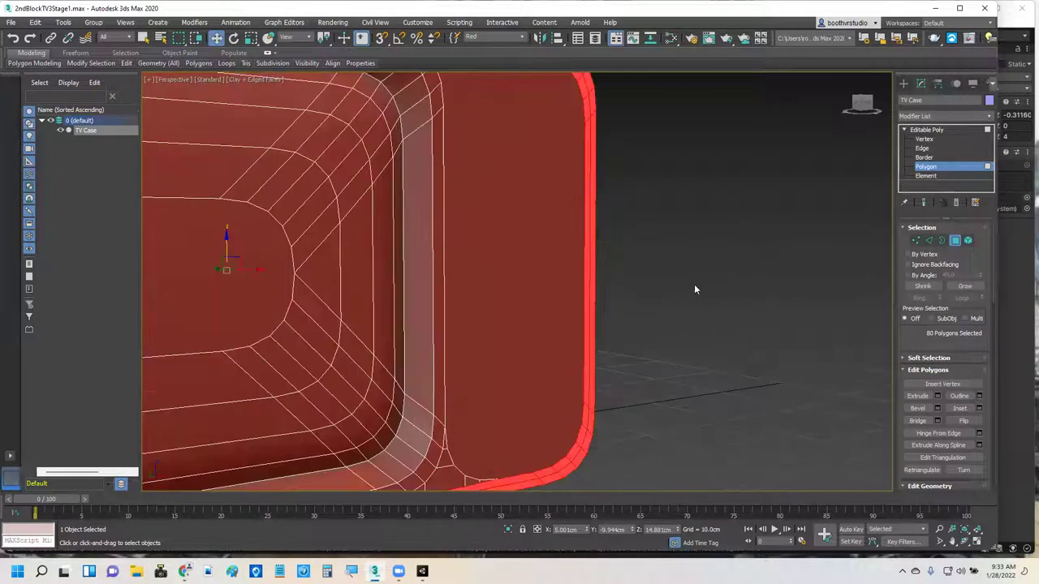
alt+middle_drag(703, 305, 678, 321)
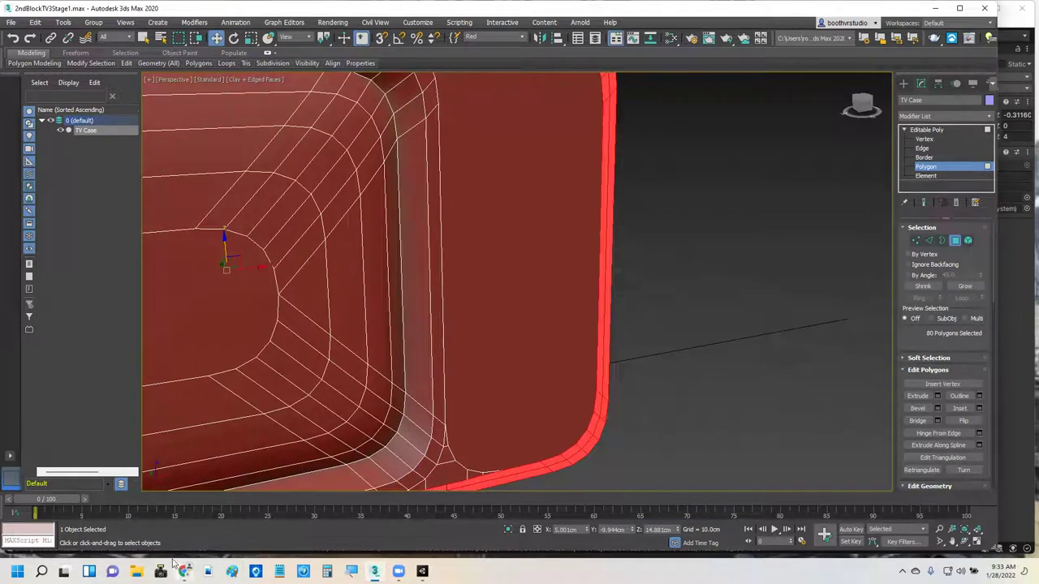
mouse_move(183, 575)
click(72, 524)
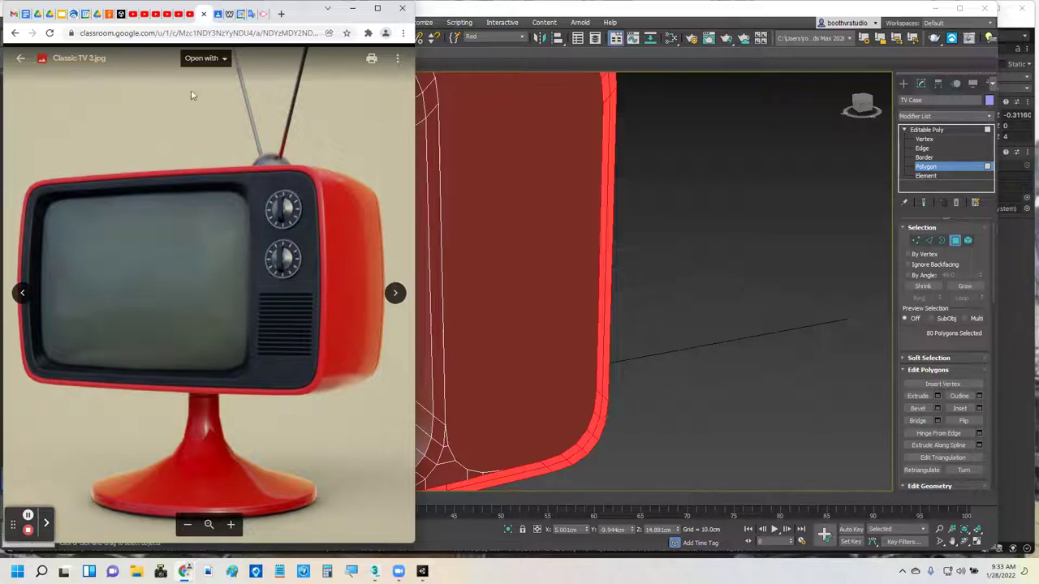
click(351, 9)
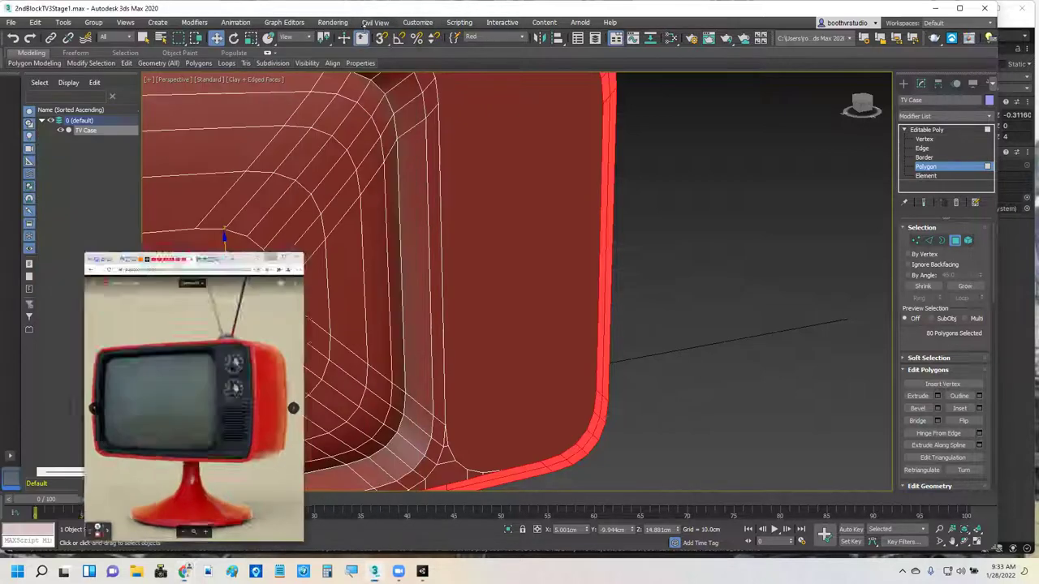
scroll(470, 224, up, 4)
scroll(649, 235, down, 4)
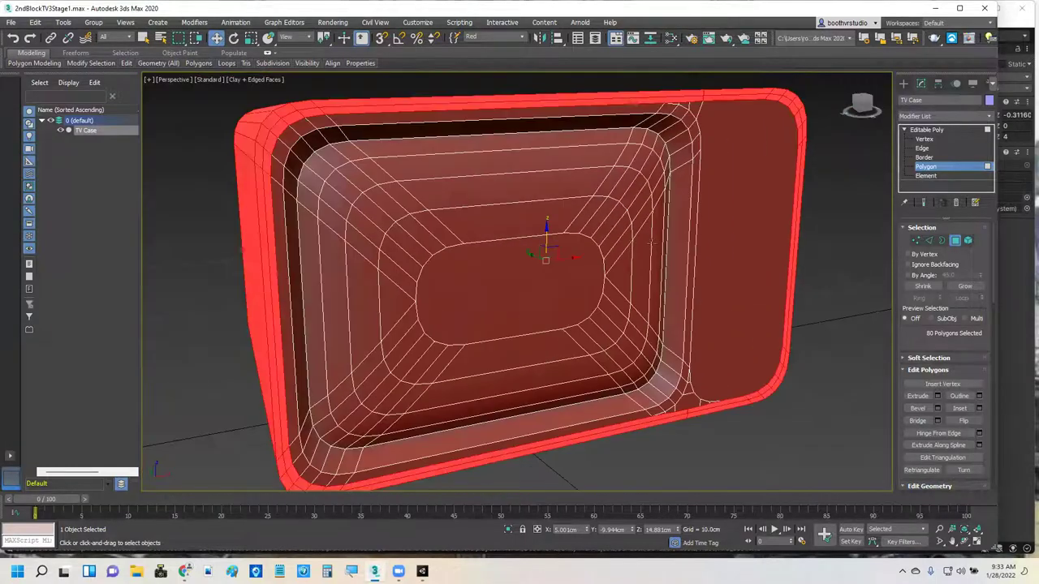
Face the front of the case and invert the polygon selection to pick everything outside the Red set.
click(867, 108)
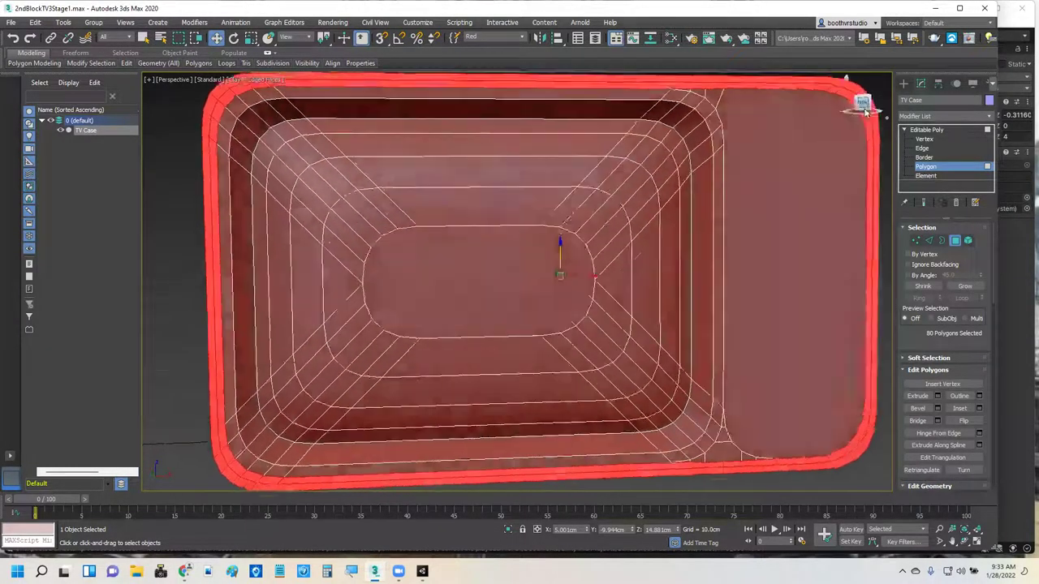
scroll(720, 220, down, 3)
middle_drag(721, 220, 617, 243)
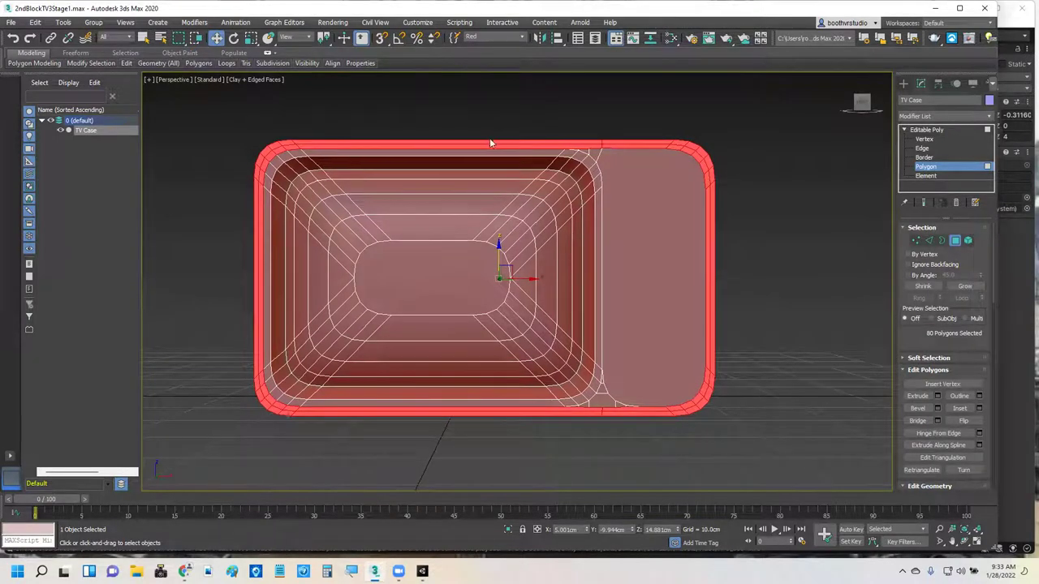
click(35, 22)
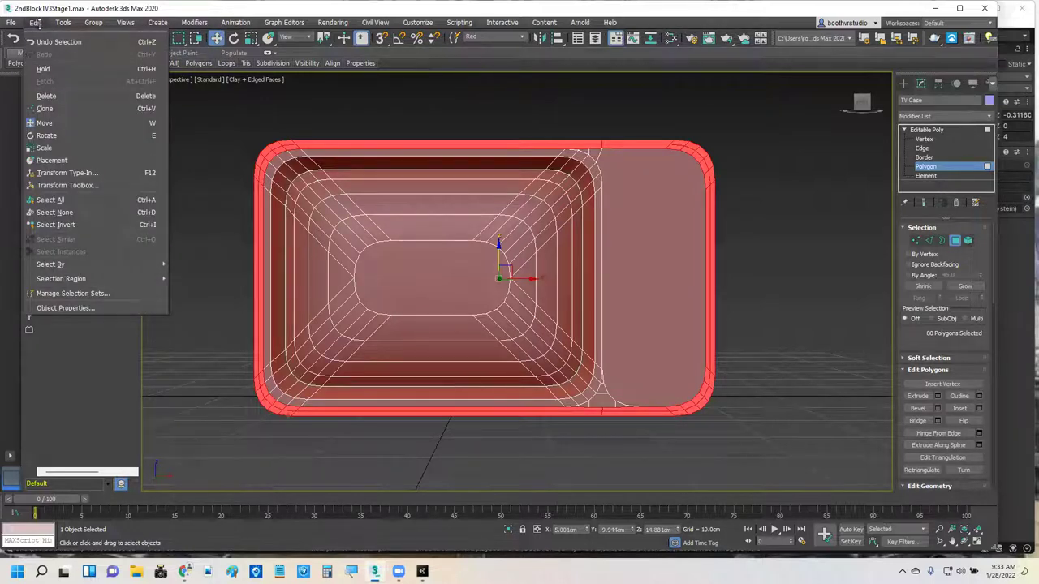
click(84, 225)
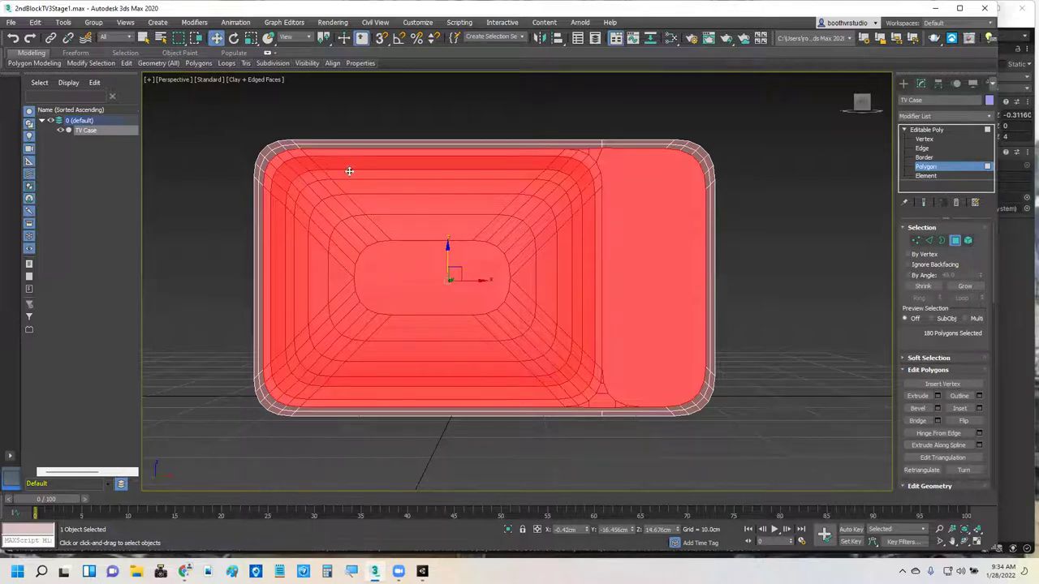
Switch to the plain Select tool and remove the recessed screen polygons inside the inner frame from the selection.
click(143, 38)
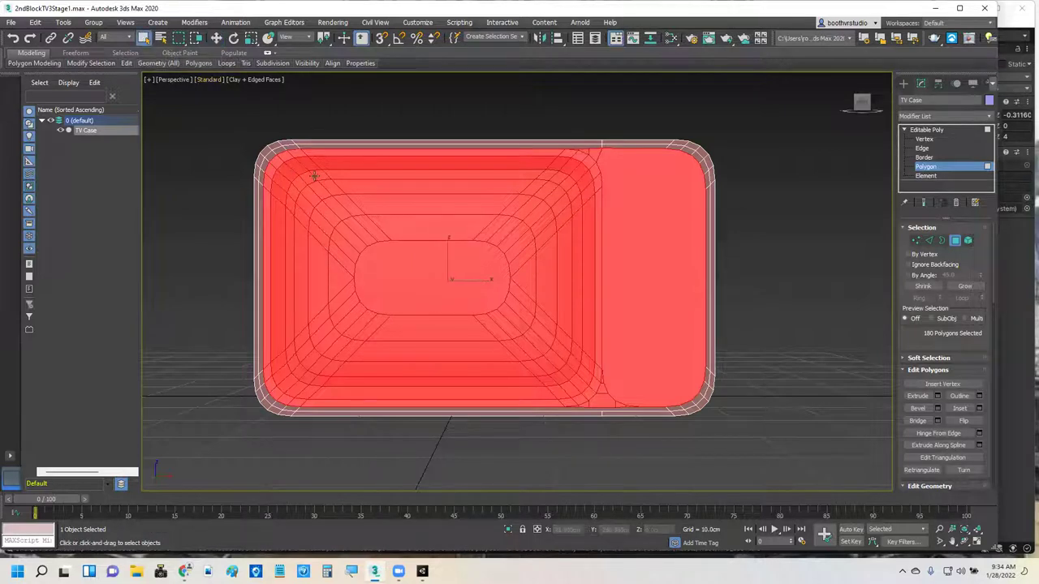
alt+click(289, 174)
alt+click(572, 383)
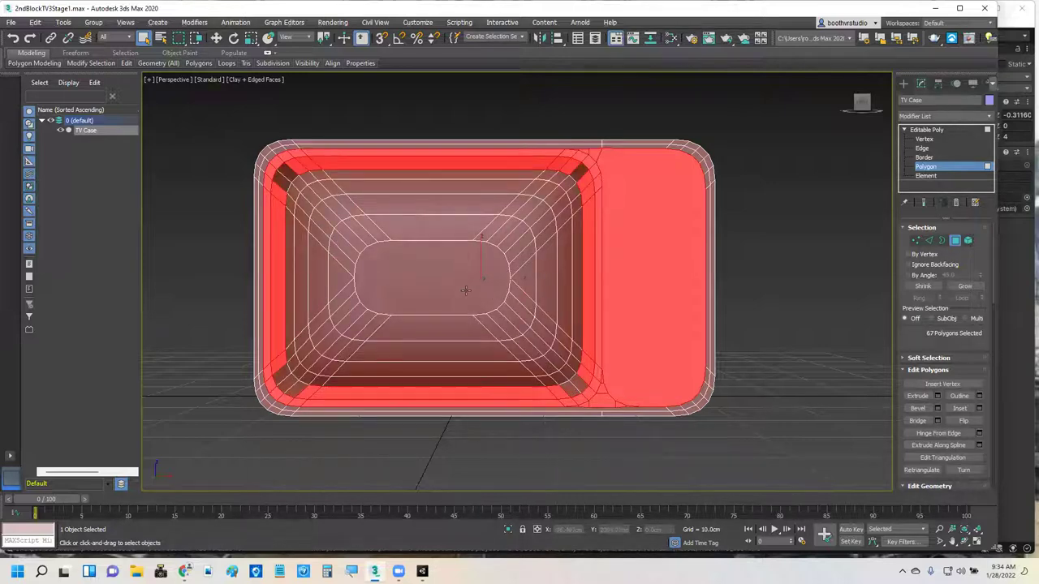
Turn on Ignore Backfacing and add the missing corner polygons around the screen recess back to the selection.
alt+middle_drag(452, 289, 467, 232)
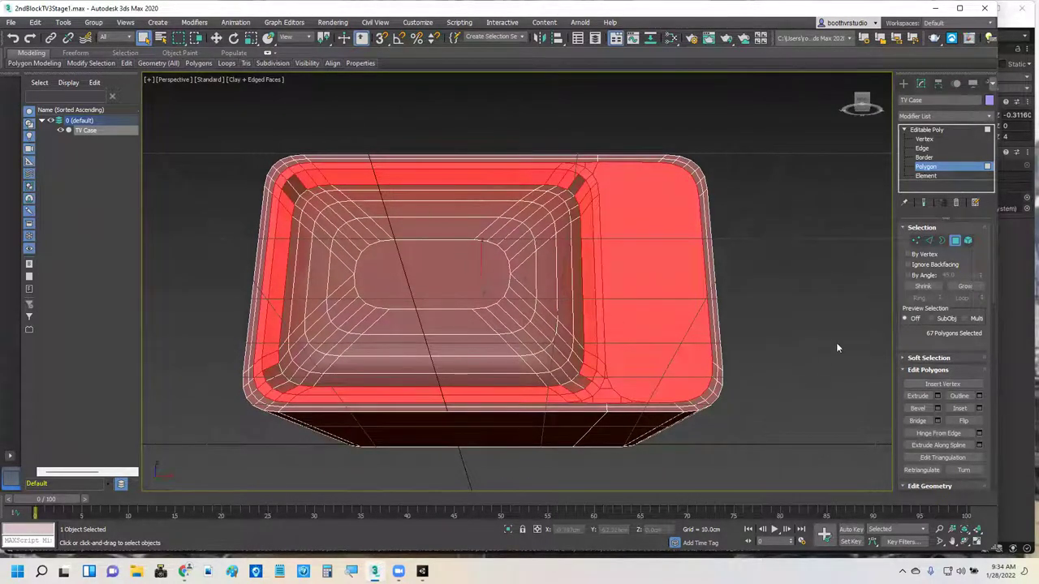
click(908, 266)
ctrl+click(581, 184)
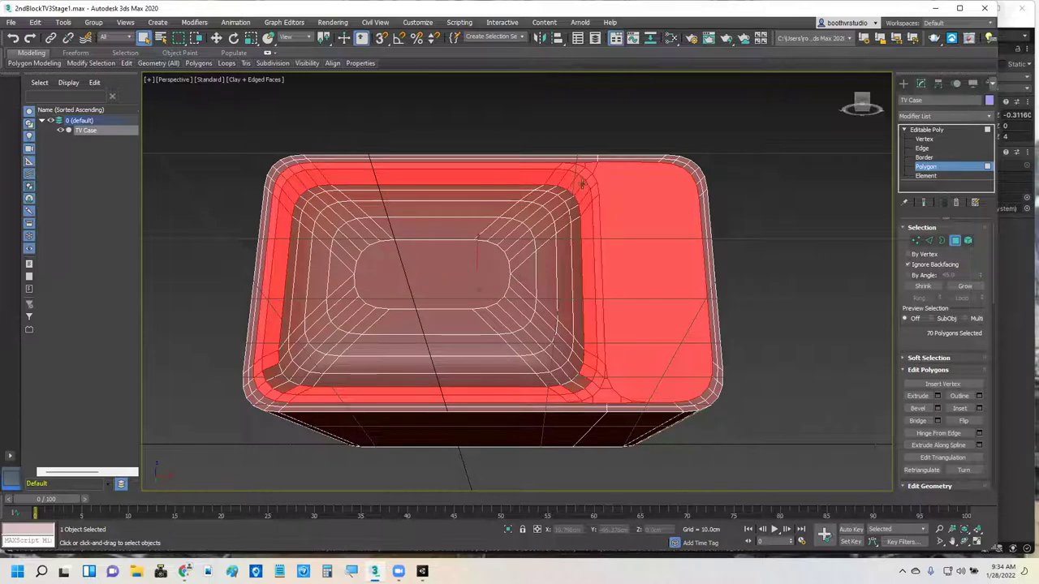
ctrl+click(275, 379)
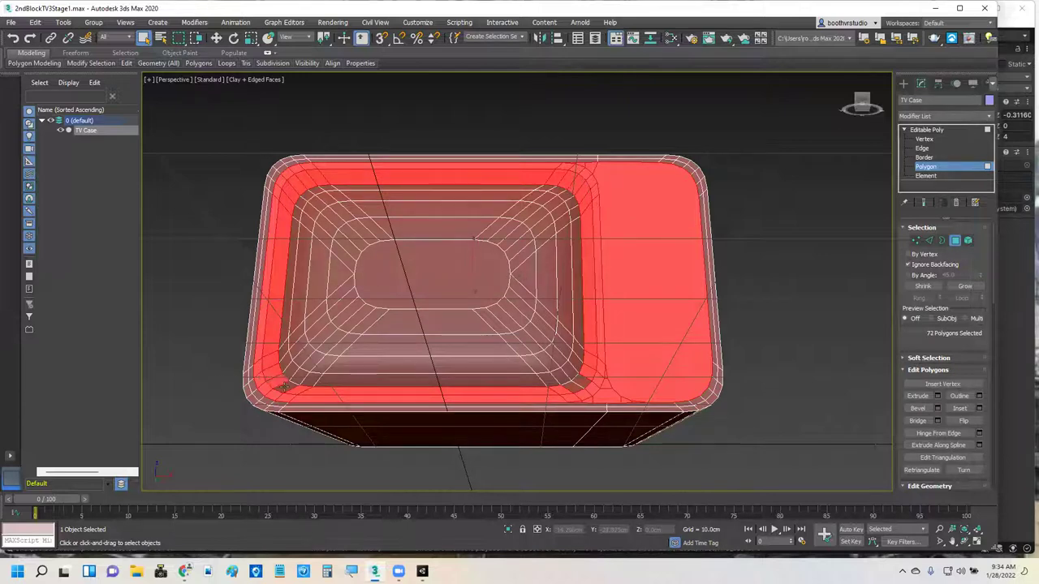
ctrl+click(582, 380)
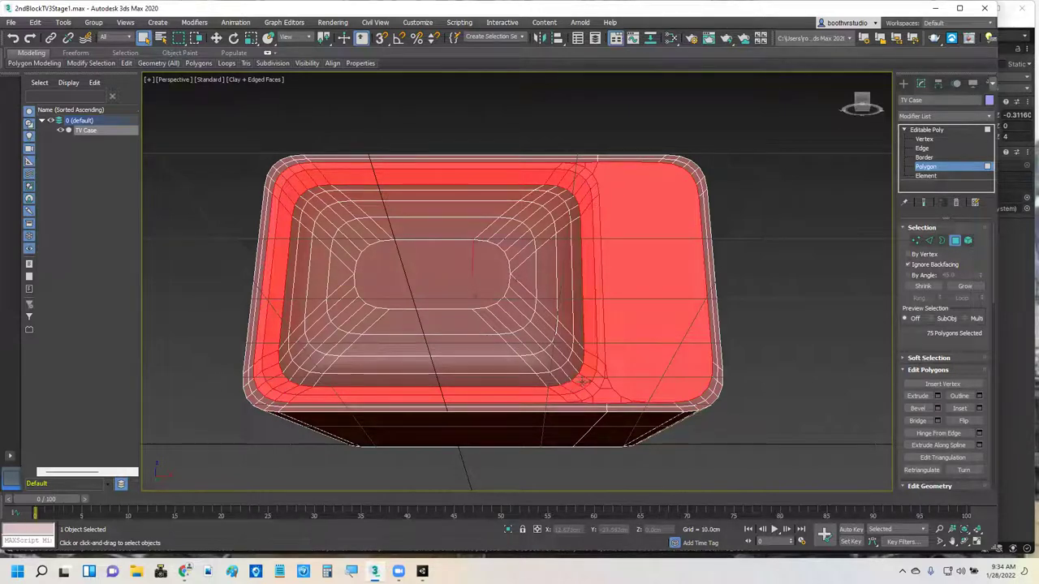
alt+middle_drag(556, 296, 550, 324)
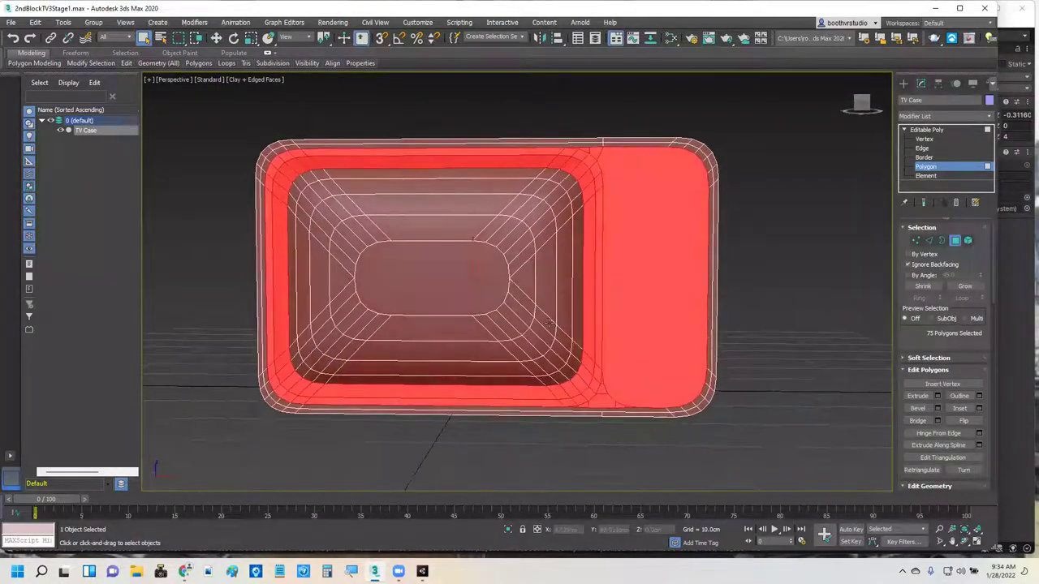
Save the inner frame and panel polygons as a selection set named Black, and test it by recalling Red and Black.
click(494, 36)
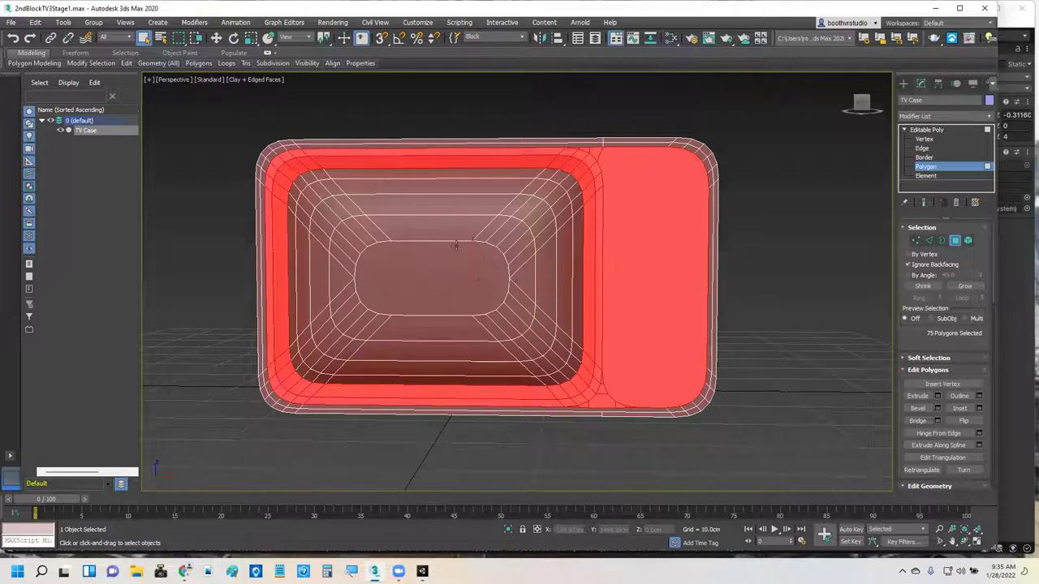
click(491, 36)
click(496, 52)
click(521, 41)
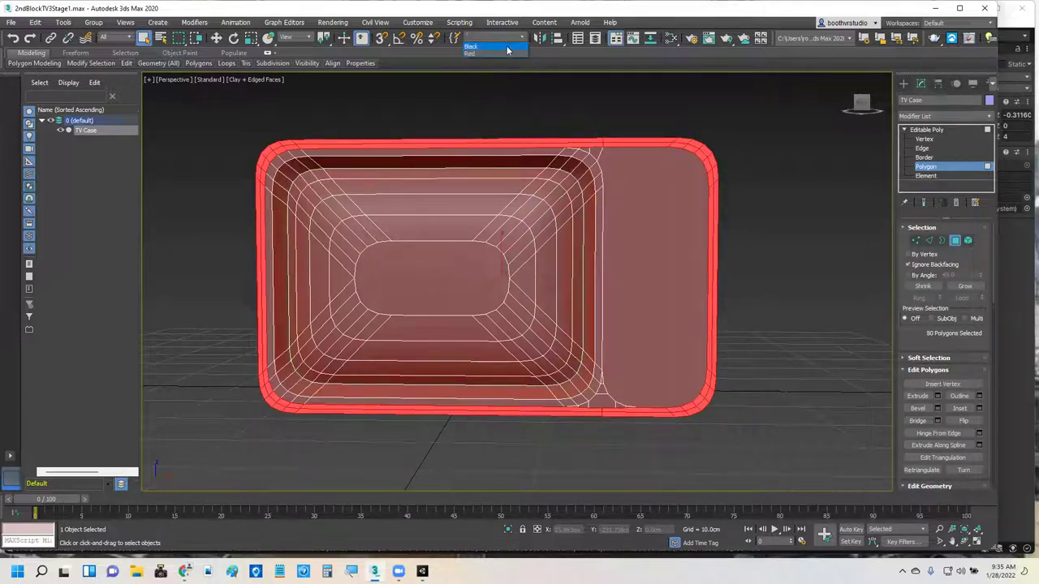
click(506, 46)
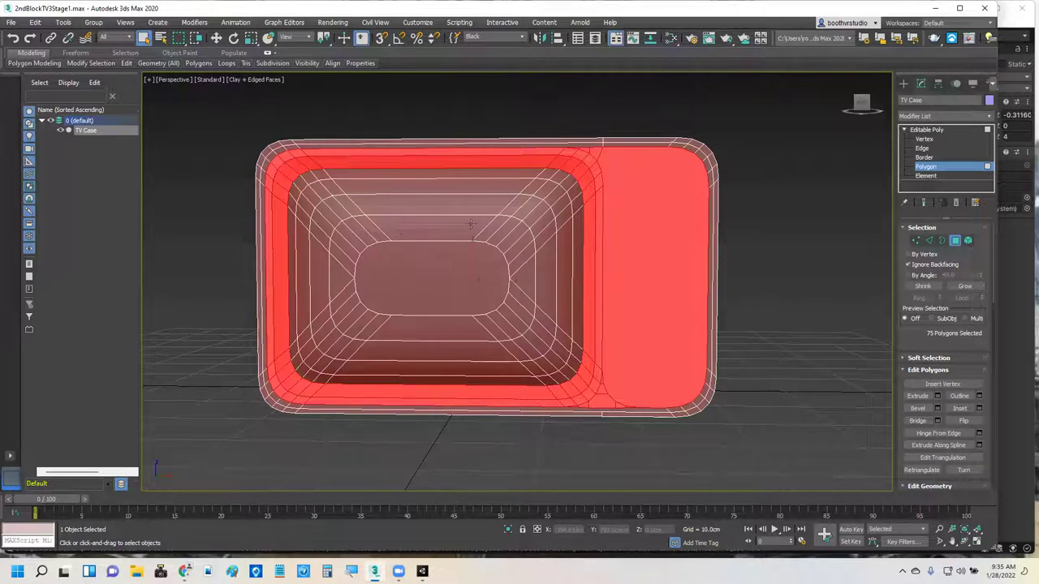
Clear the polygon selection and region-select the recessed screen polygons inside the inner frame.
click(798, 188)
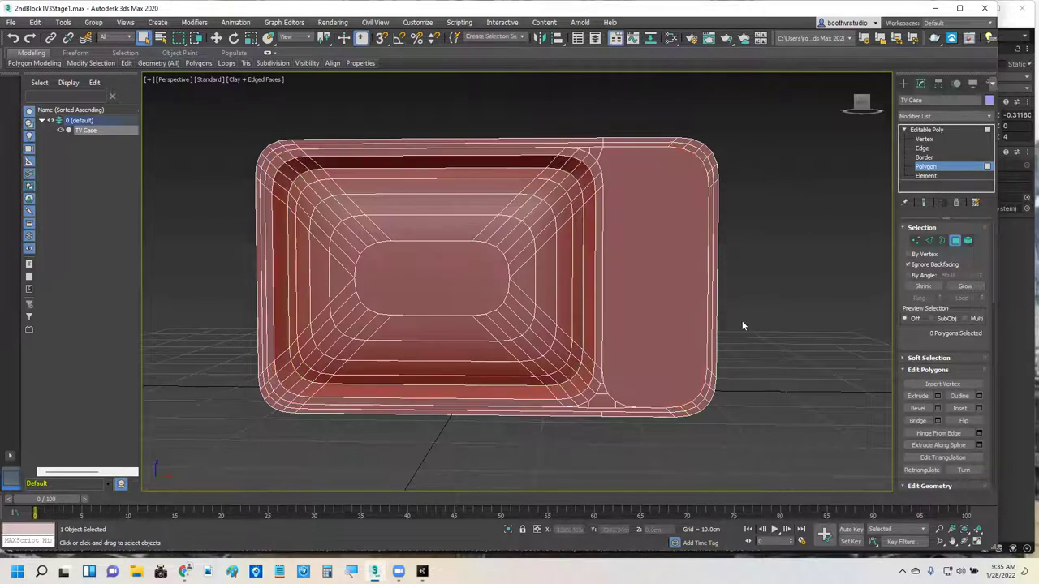
click(300, 183)
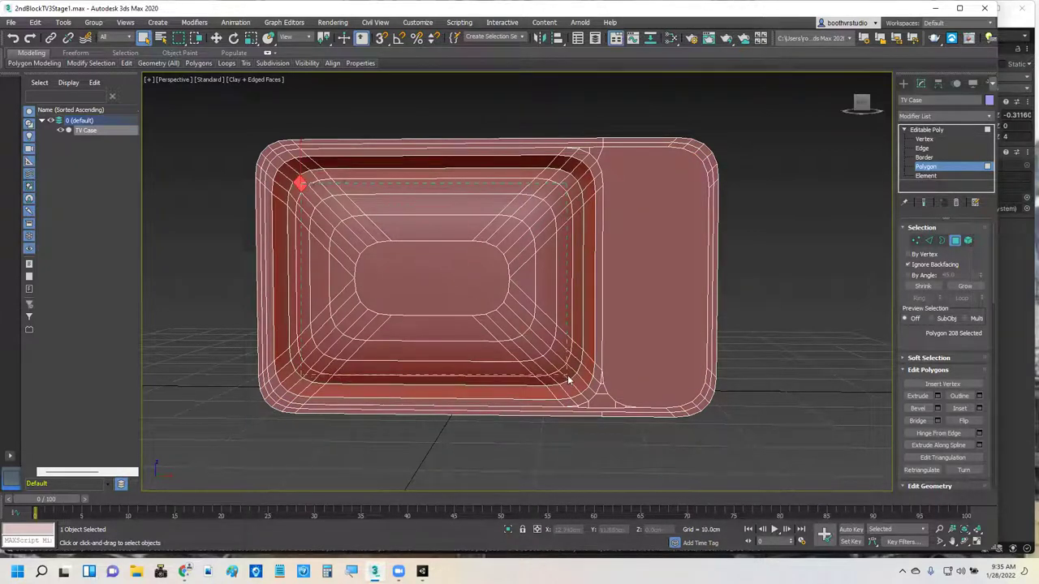
drag(301, 183, 568, 383)
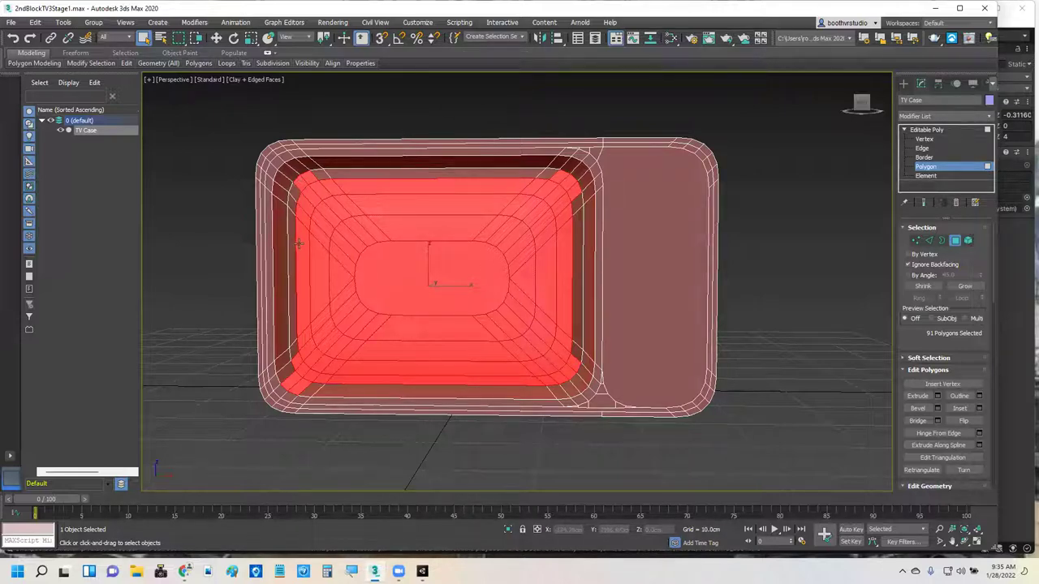
Add the missing polygons along the screen's left edge and remove the two stray frame polygons at its lower-left corner from the selection.
alt+middle_drag(303, 241, 337, 221)
ctrl+drag(302, 171, 286, 287)
ctrl+click(281, 339)
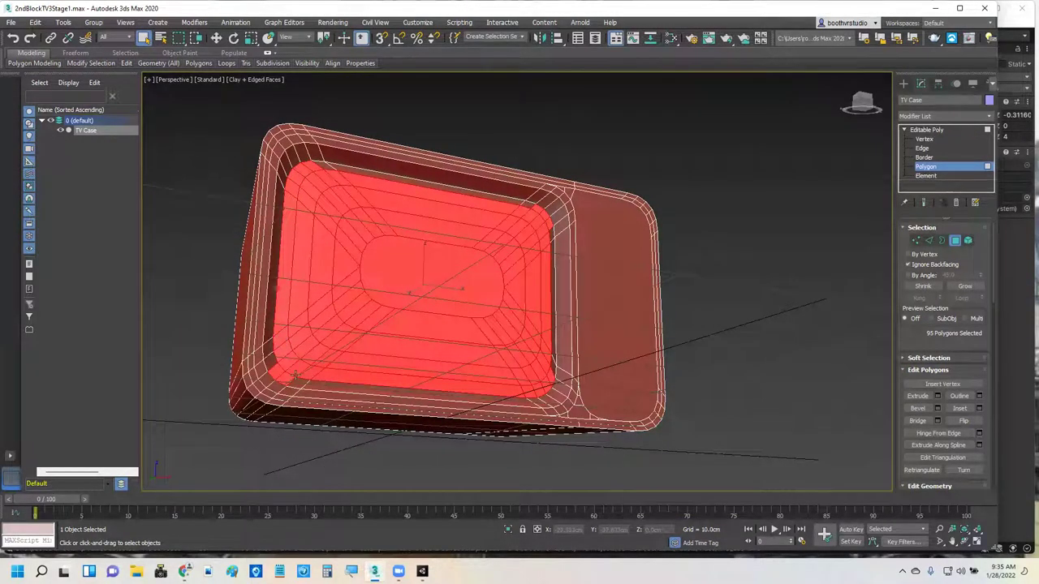
alt+click(277, 373)
alt+click(288, 381)
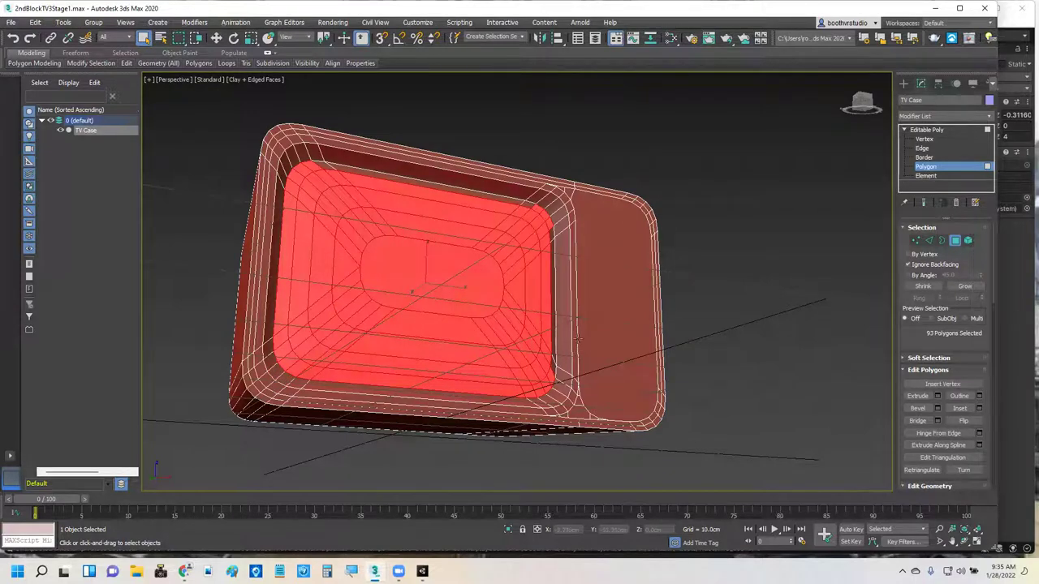
Add the missing polygons along the screen's right and upper edges and corners to the selection.
mouse_move(583, 334)
alt+middle_down()
mouse_move(597, 333)
mouse_move(575, 340)
alt+middle_up()
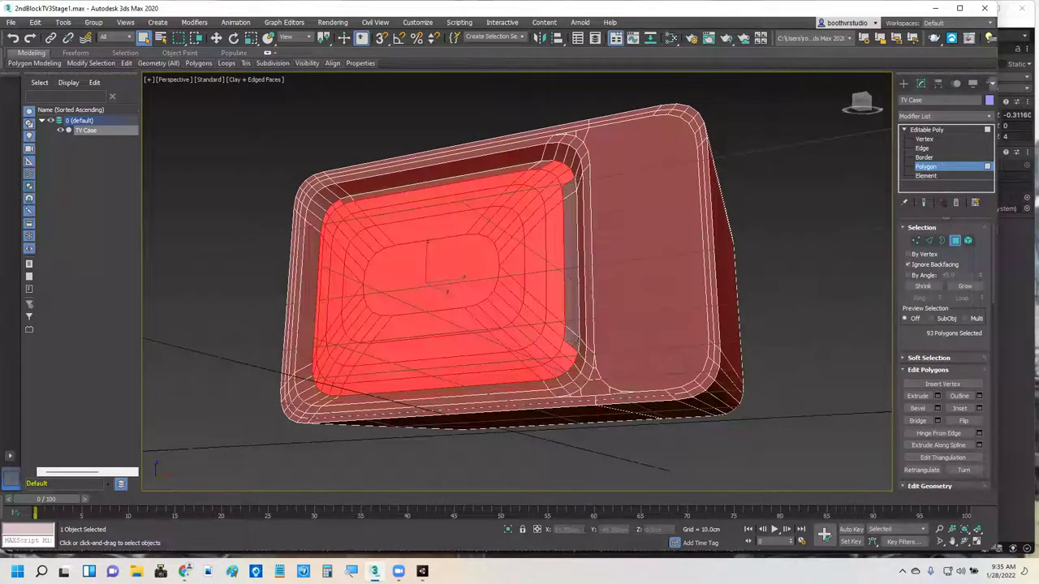
ctrl+click(569, 317)
ctrl+click(566, 278)
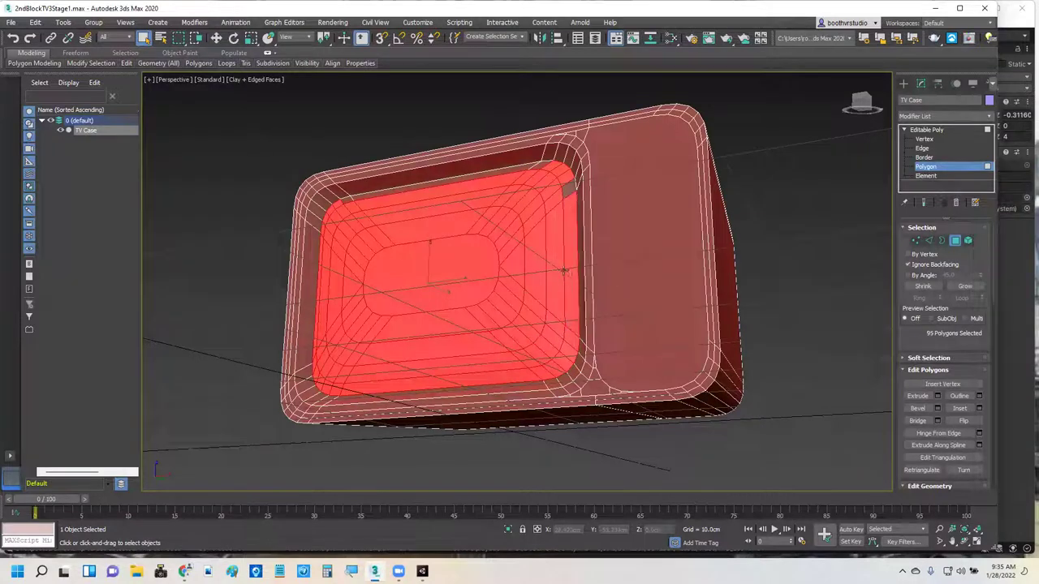
ctrl+click(569, 188)
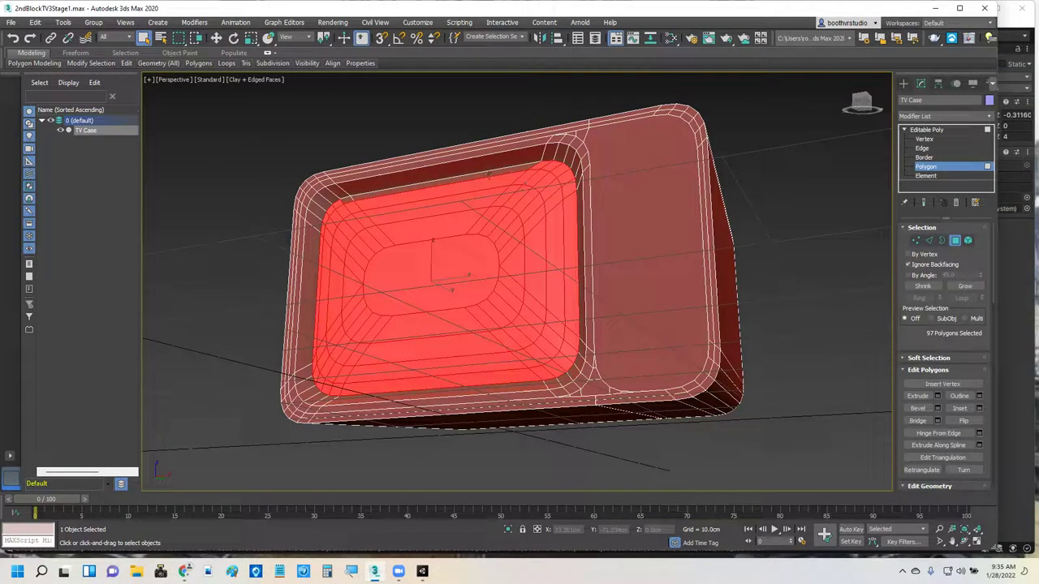
ctrl+click(488, 176)
alt+middle_drag(396, 202, 435, 237)
ctrl+click(315, 173)
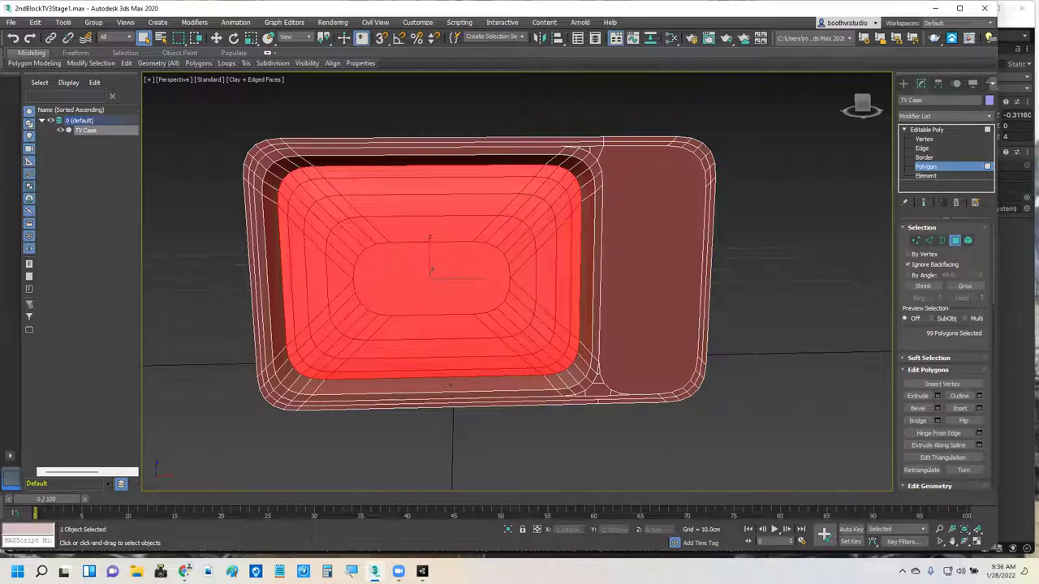
Save the screen polygons as a selection set named Screen, and test the sets by recalling Red, Black and Screen.
click(476, 37)
click(523, 38)
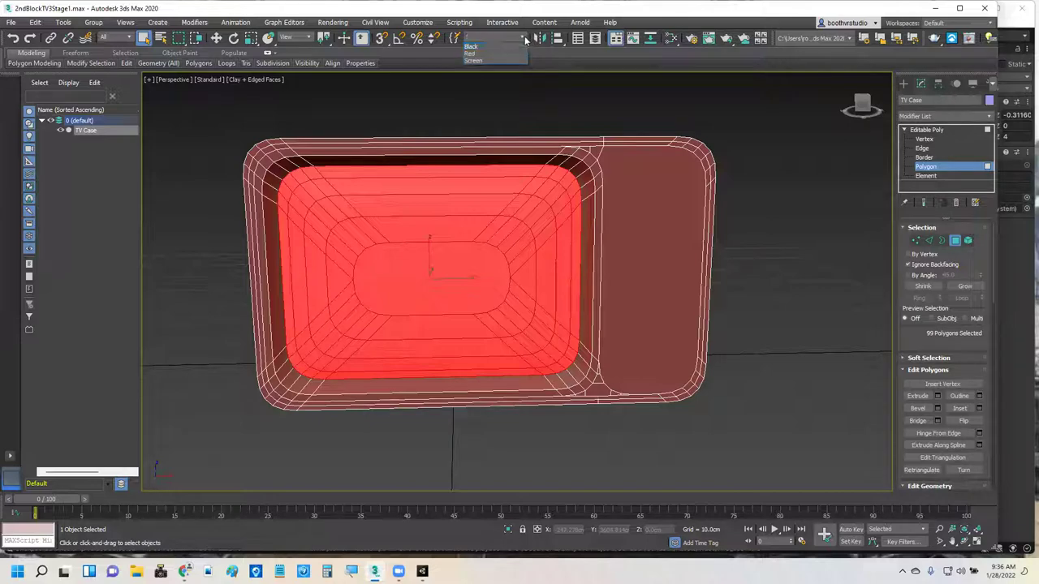
click(508, 53)
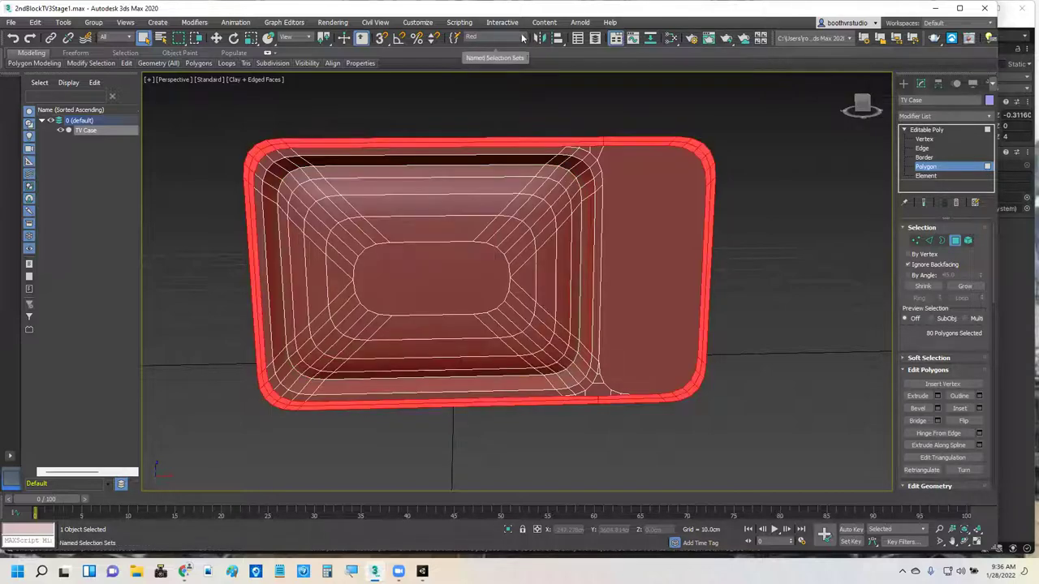
alt+middle_drag(341, 225, 373, 153)
click(524, 38)
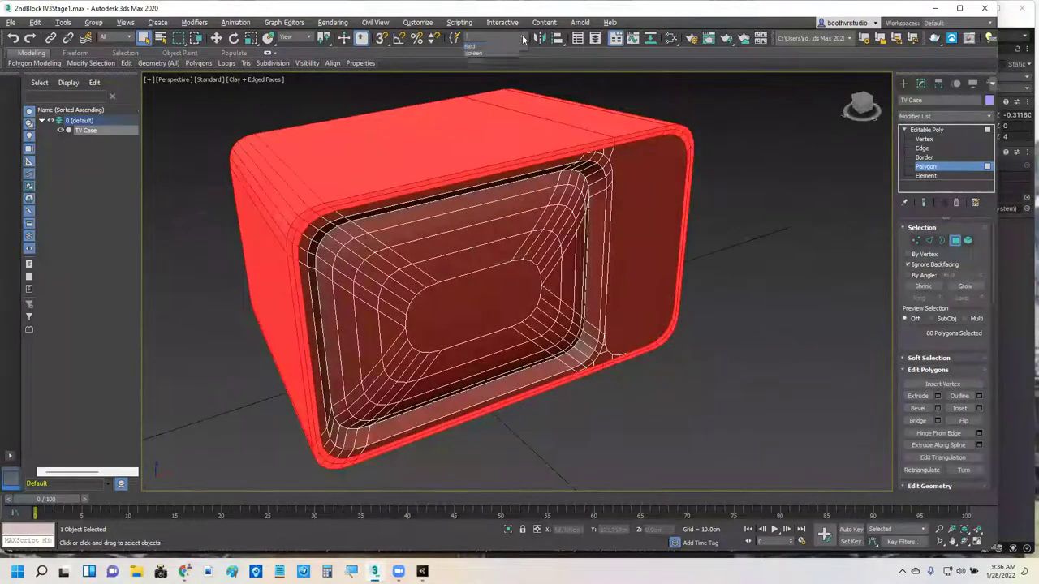
click(472, 46)
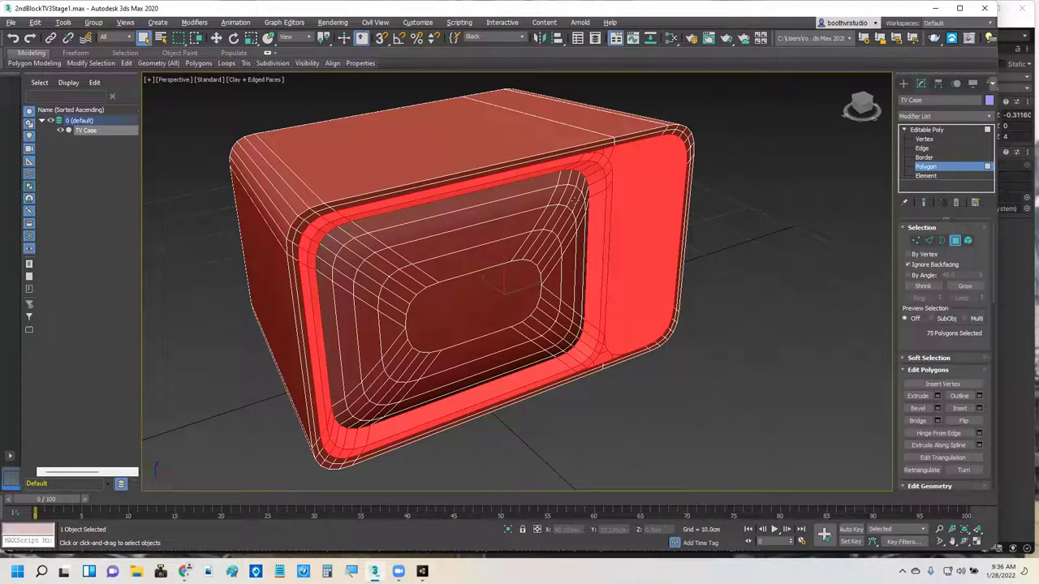
alt+middle_drag(567, 213, 514, 104)
click(523, 38)
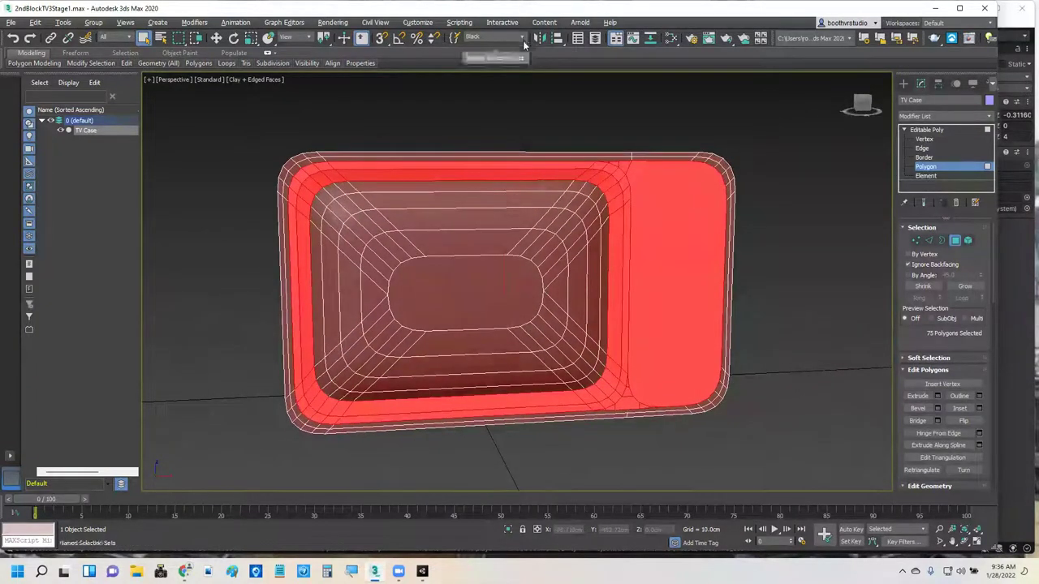
click(493, 60)
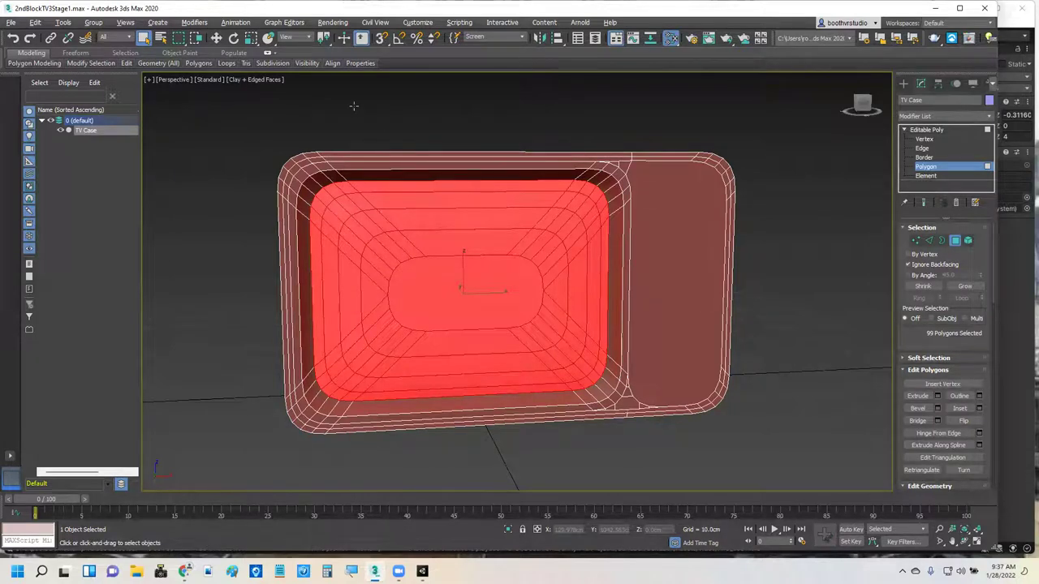
Create a Physical Material in the Slate Material Editor and name it Screen.
key(m)
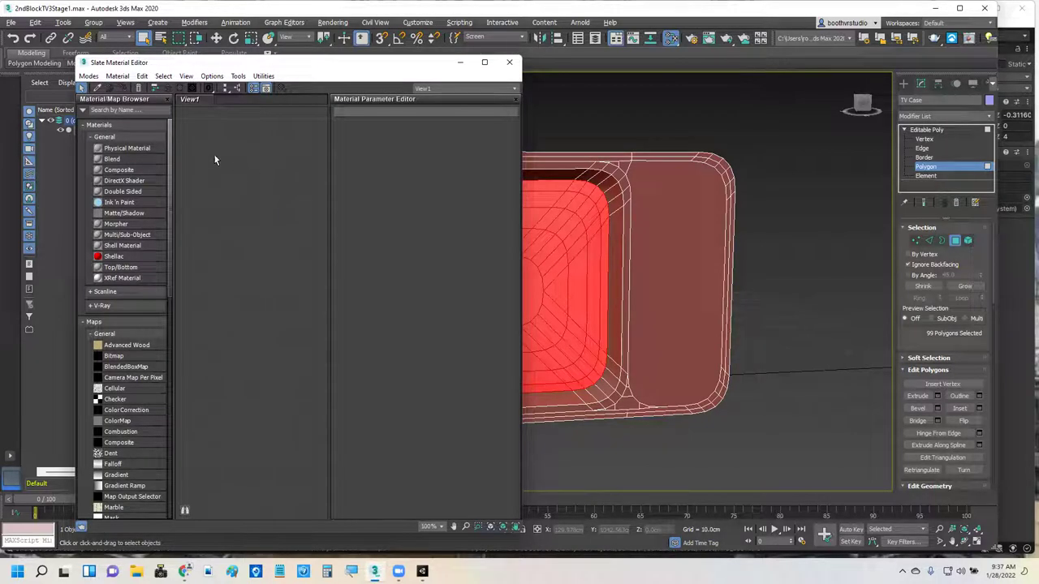
click(138, 149)
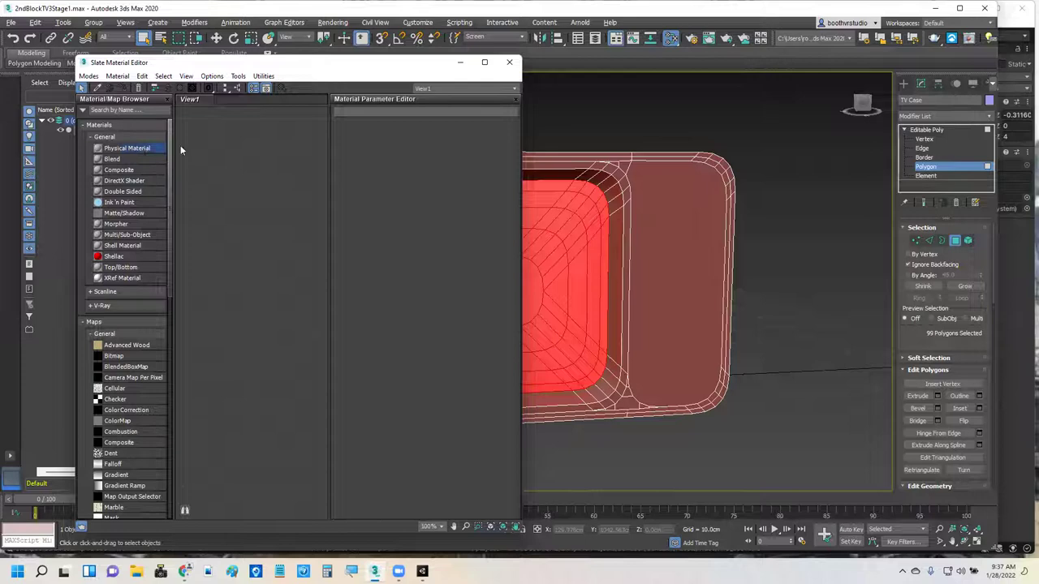
click(239, 155)
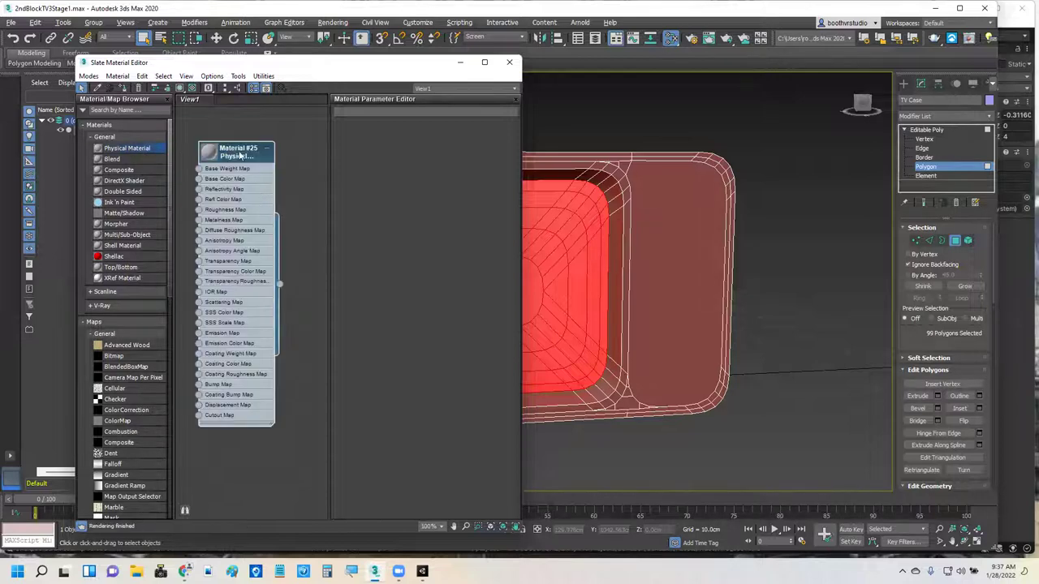
double_click(253, 168)
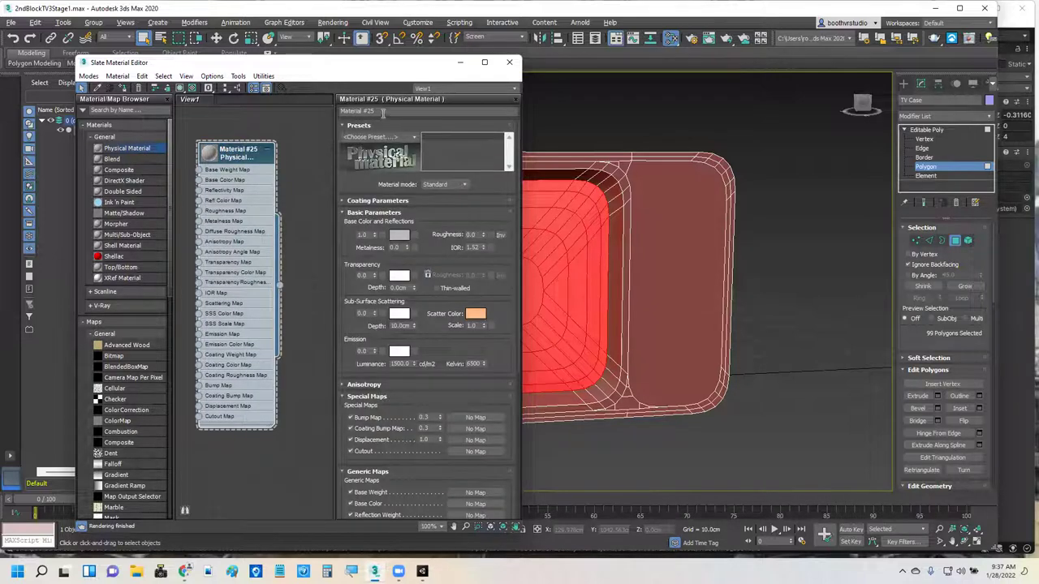
text(Screen)
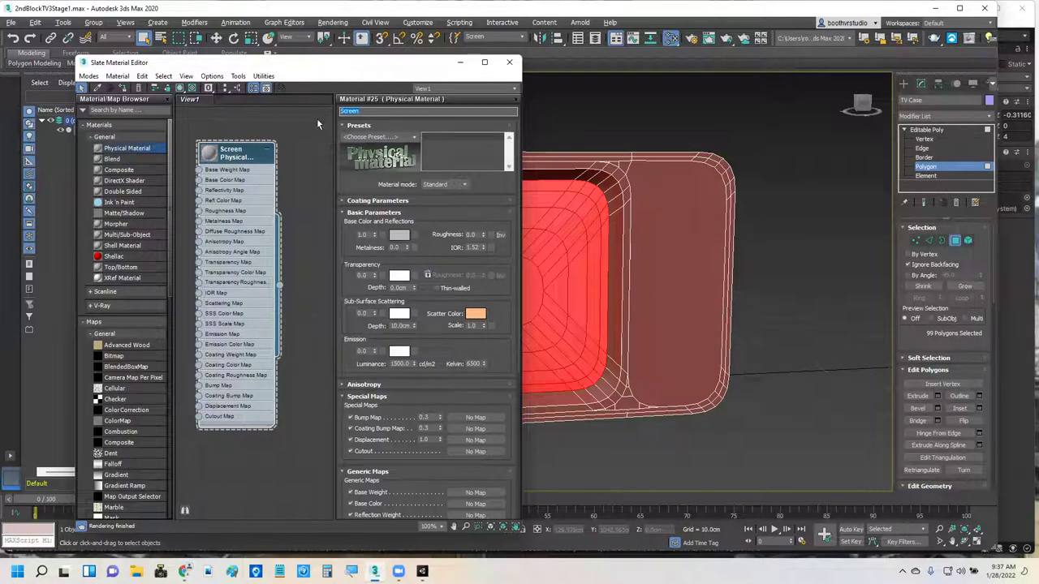
Set the Screen material's base color to a pale cyan with hue 0.527, saturation about 0.388 and value 0.967.
click(400, 235)
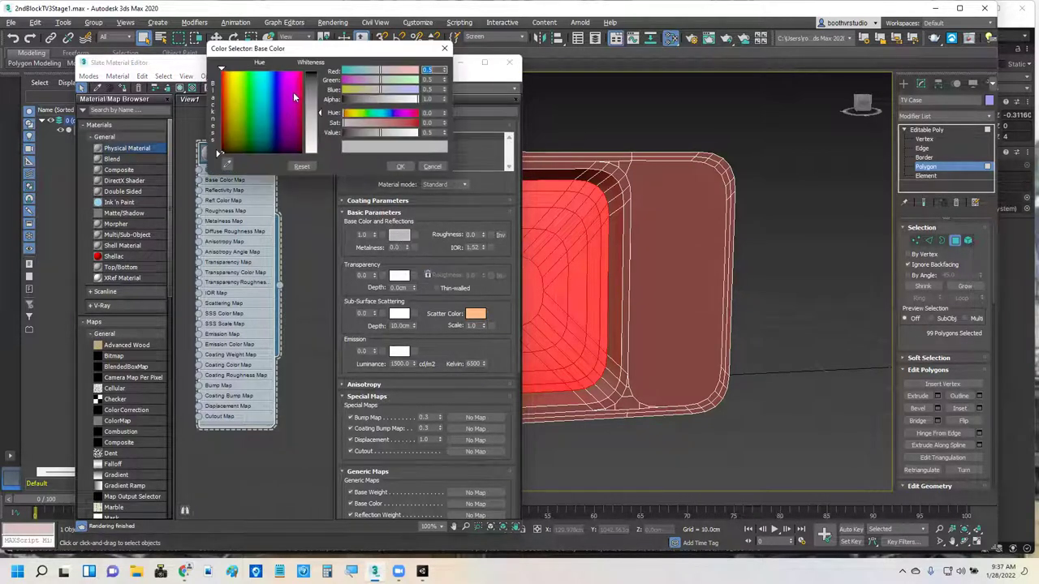
click(264, 82)
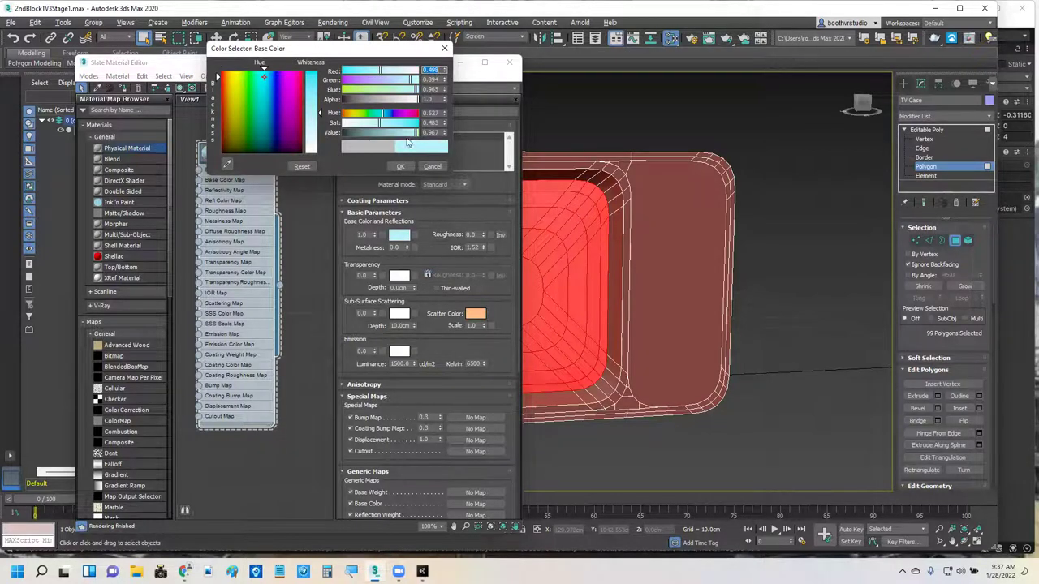
drag(404, 123, 375, 124)
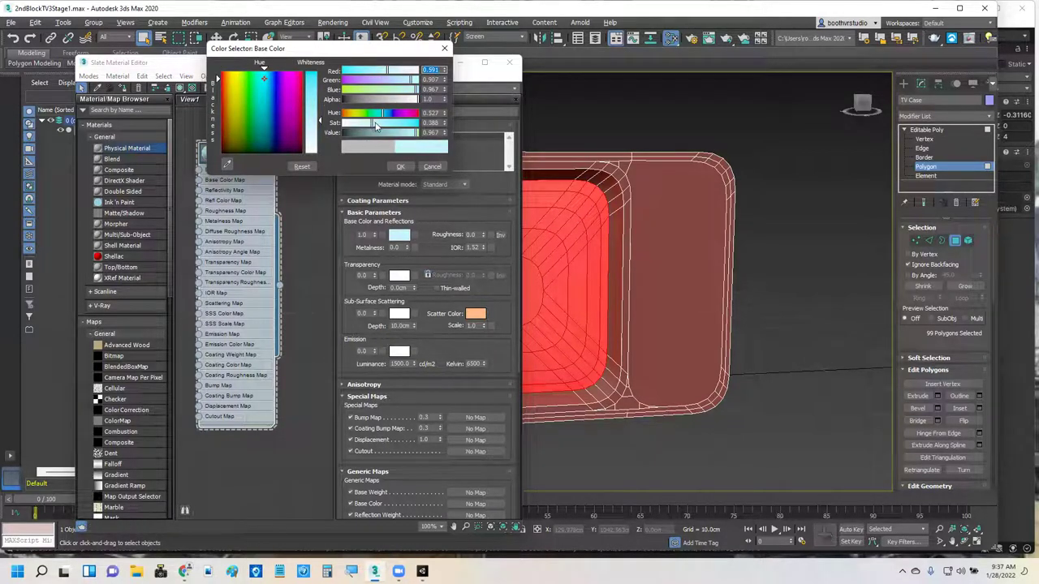
click(401, 166)
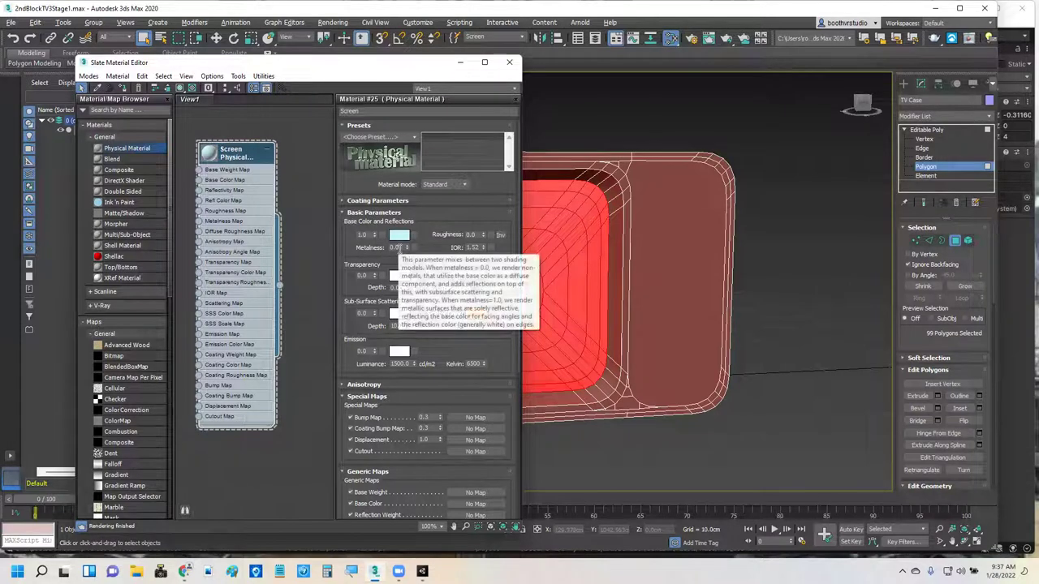
Set the Screen material's transparency to 0.9 and assign the material to the selected screen polygons.
double_click(366, 275)
text(1)
key(Return)
text(0)
text(.9)
key(Return)
drag(304, 260, 554, 286)
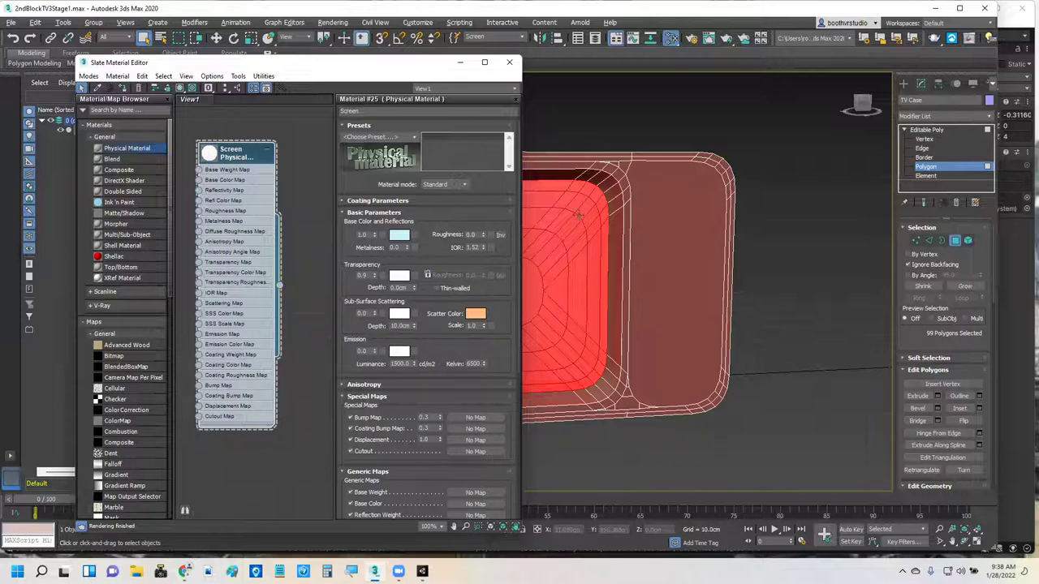
Render the perspective view to check the screen material, and minimize the render and material editor windows.
scroll(656, 244, up, 3)
alt+middle_drag(656, 243, 690, 227)
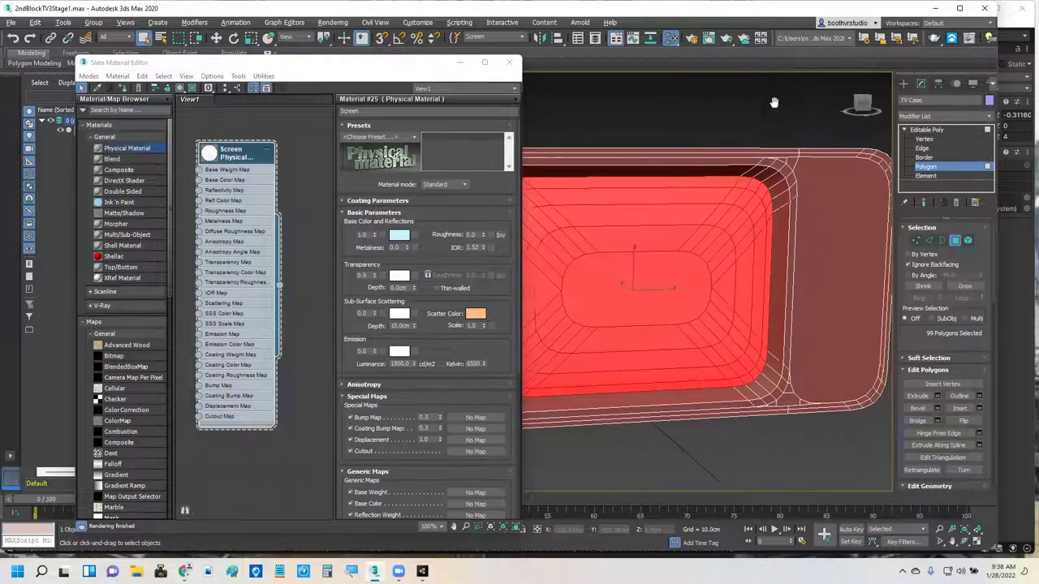
click(727, 39)
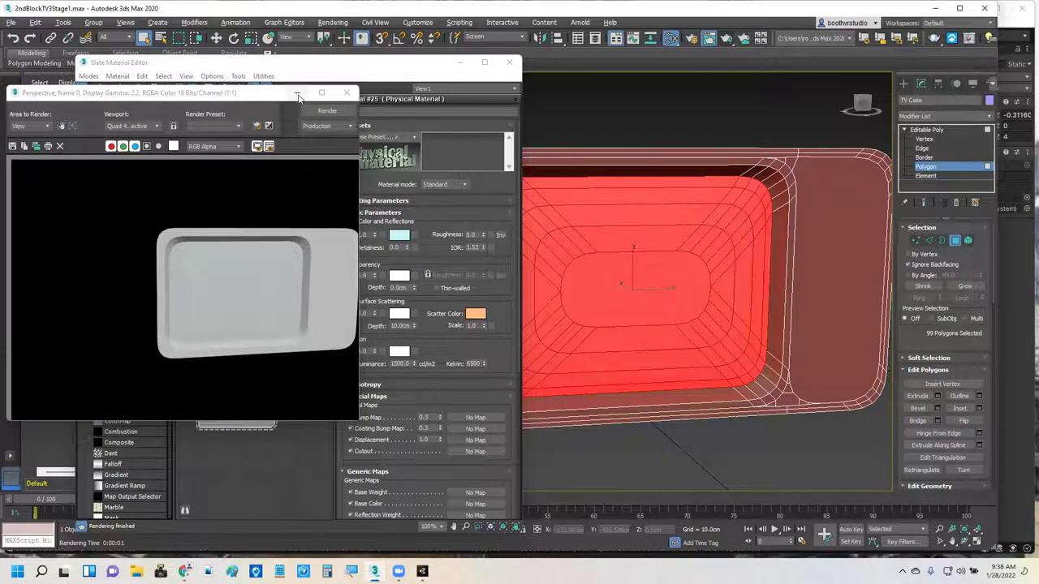
click(461, 63)
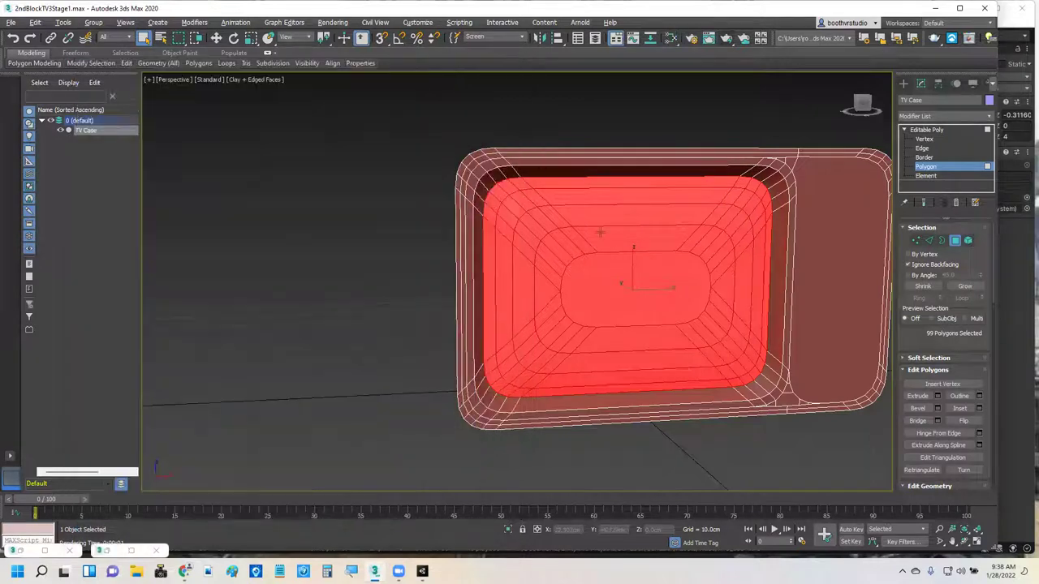
Leave polygon editing and move the whole TV Case to X 0 and Y 0 at the world origin.
mouse_move(681, 378)
alt+middle_down()
mouse_move(767, 379)
mouse_move(700, 378)
alt+middle_up()
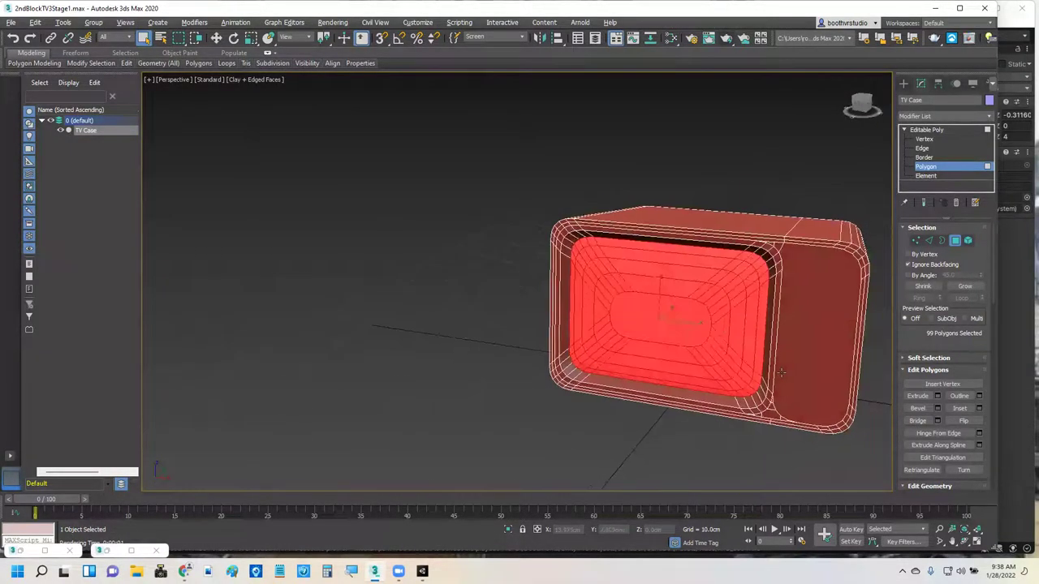
click(946, 167)
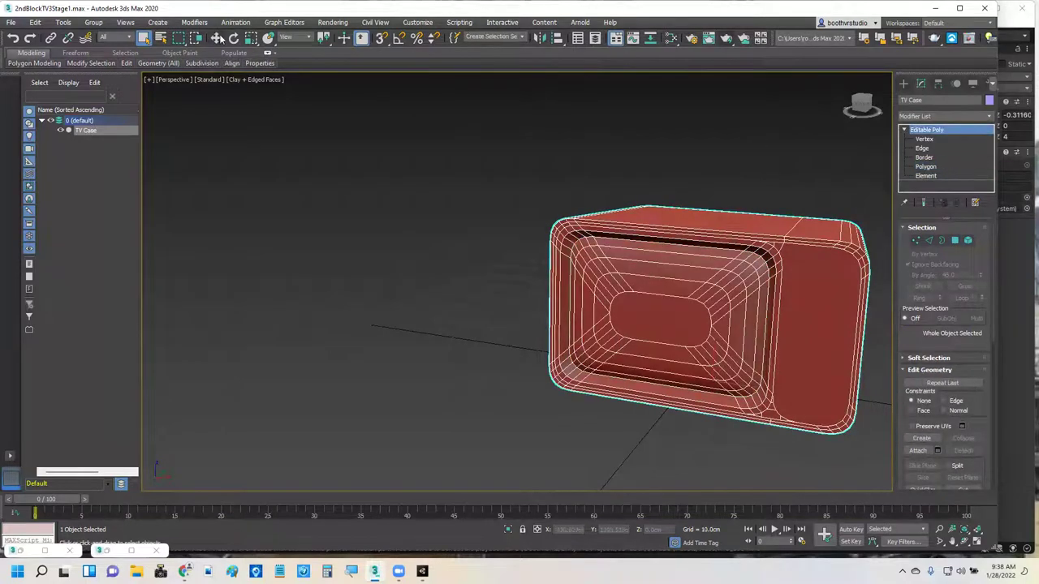
click(218, 38)
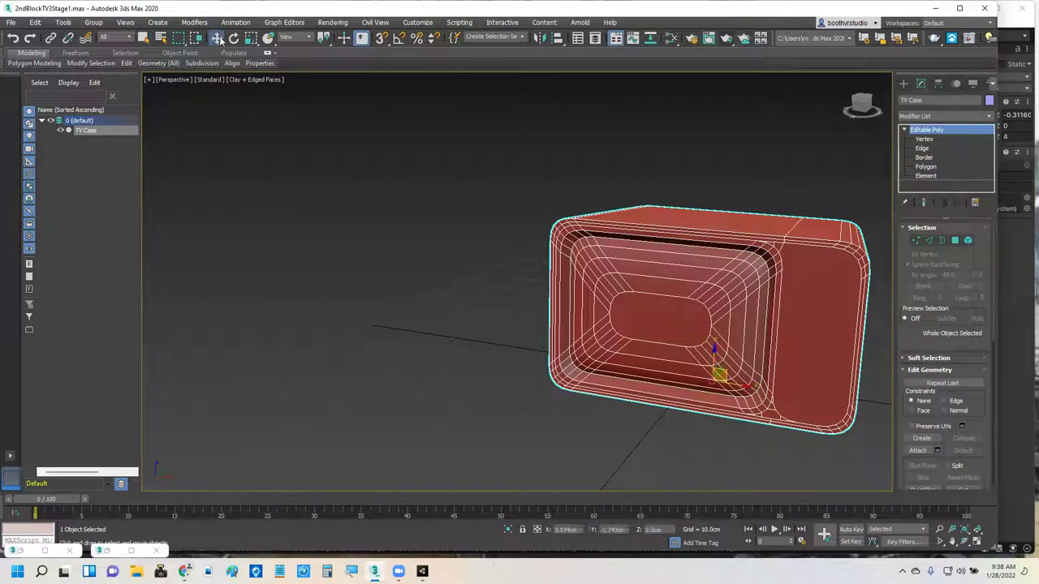
right_click(586, 530)
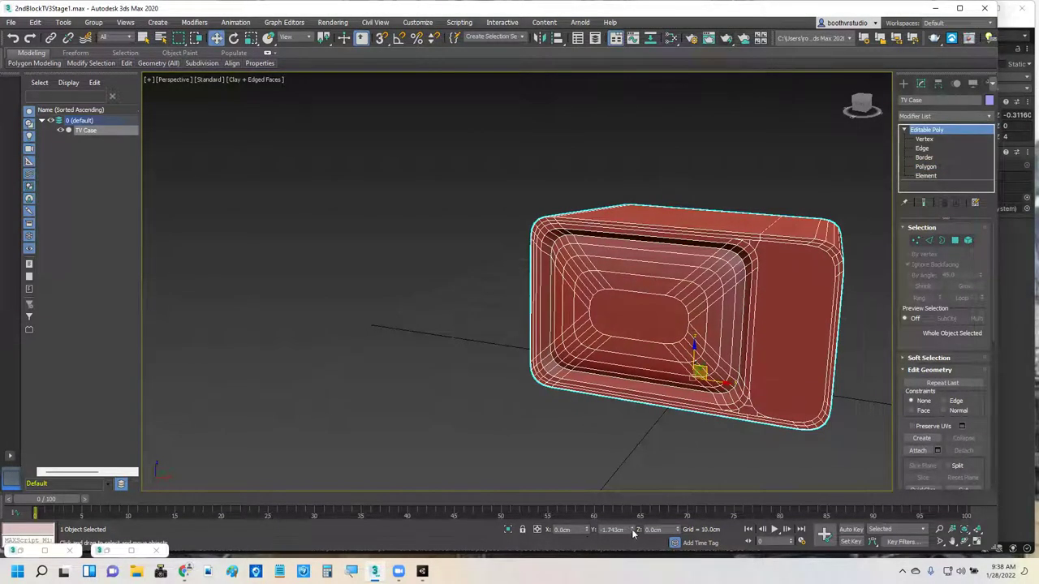
right_click(632, 531)
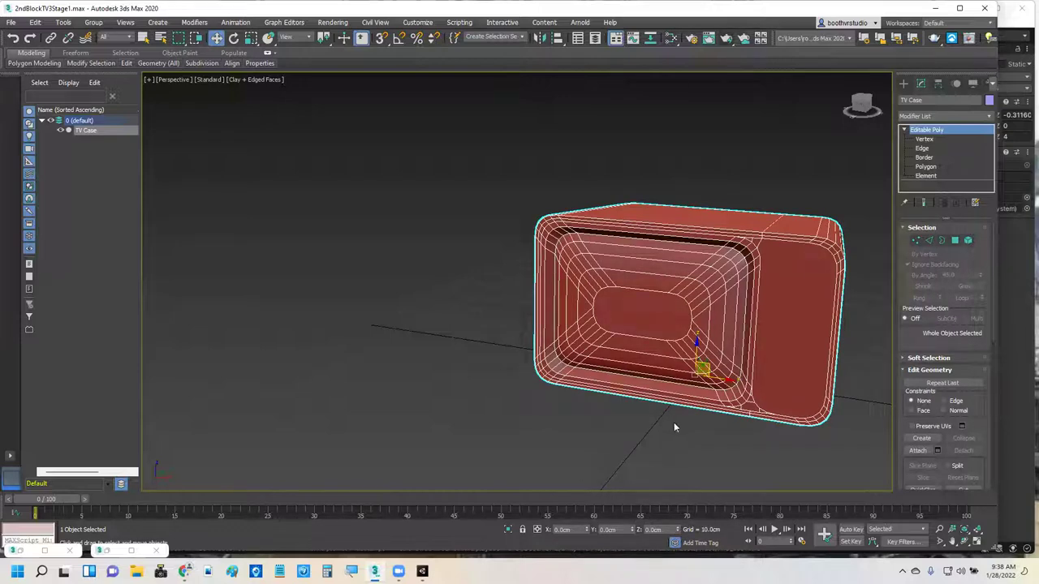
Hide the TV Case and create a teapot primitive with a radius of about 9.6 cm near the world origin.
middle_drag(672, 425, 525, 372)
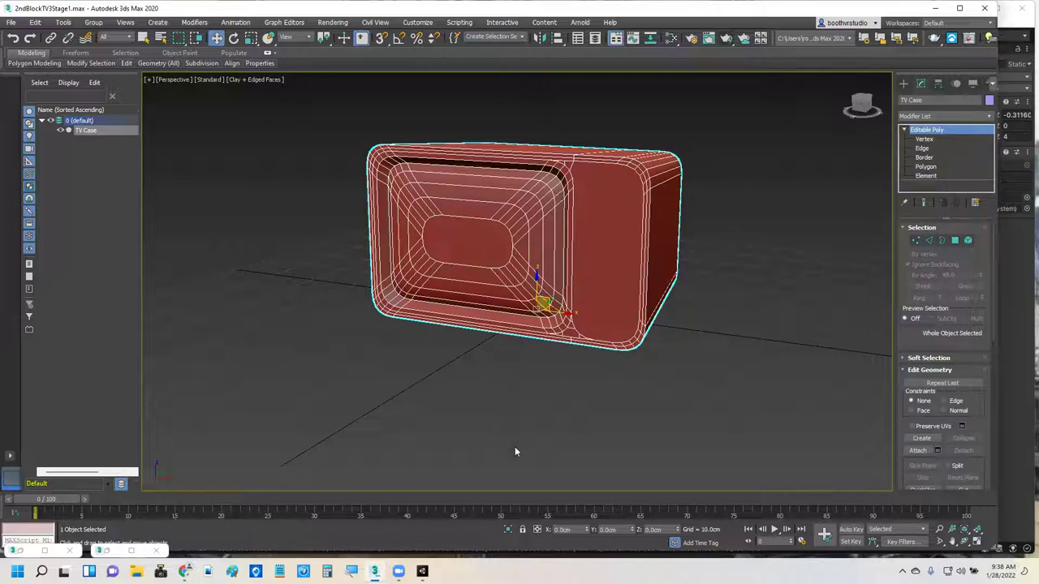
right_click(741, 255)
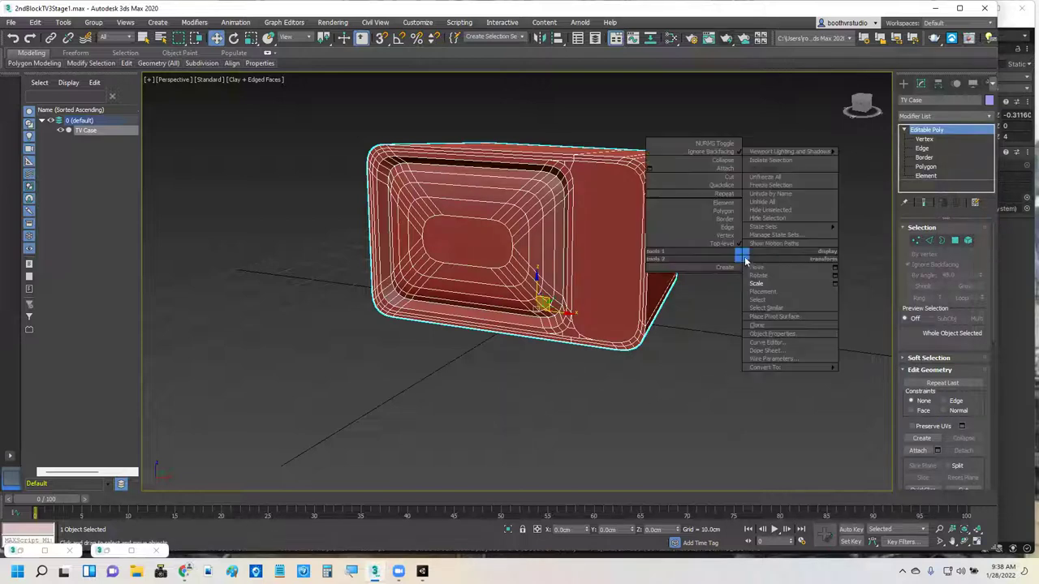
click(779, 217)
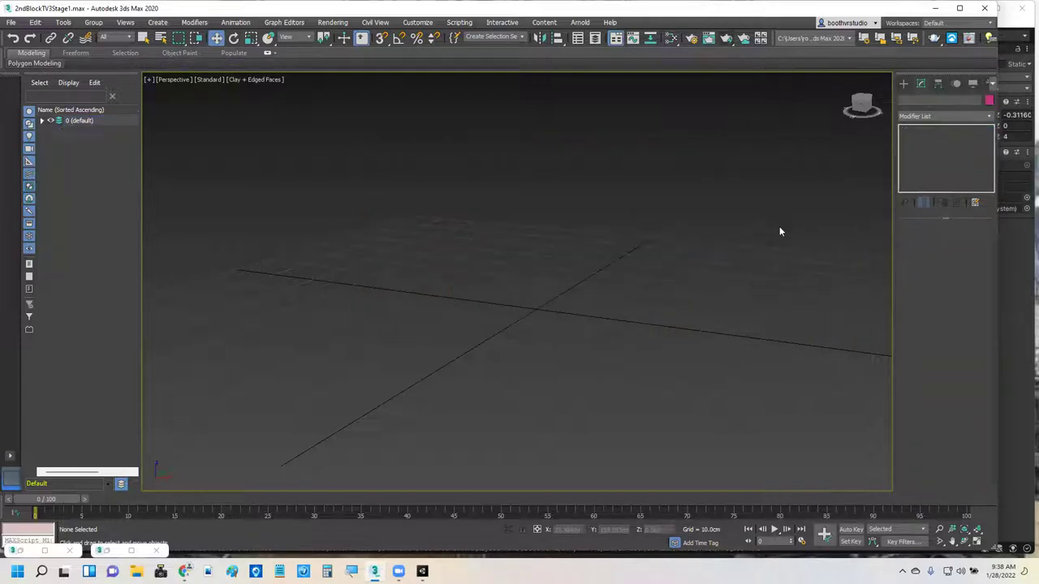
click(904, 83)
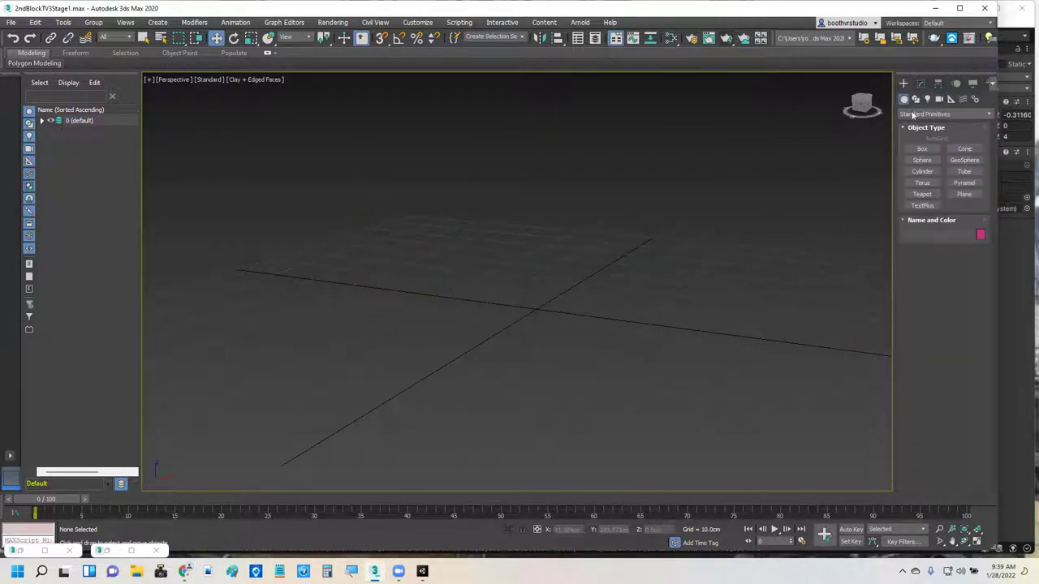
click(922, 194)
drag(517, 314, 549, 314)
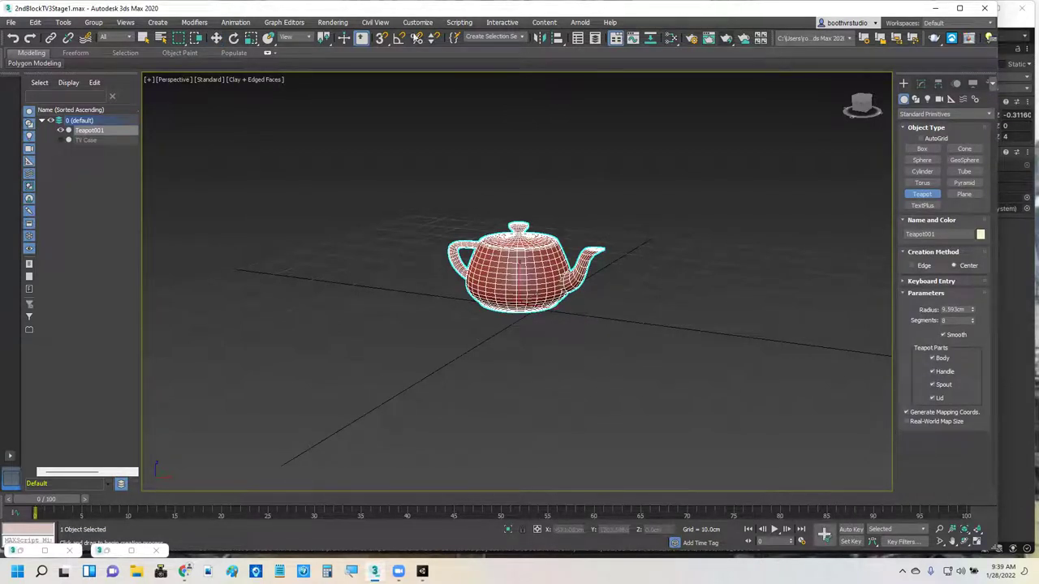
Move the teapot to X 0 and Y 0, and raise it to about Z 9.63 cm.
click(216, 38)
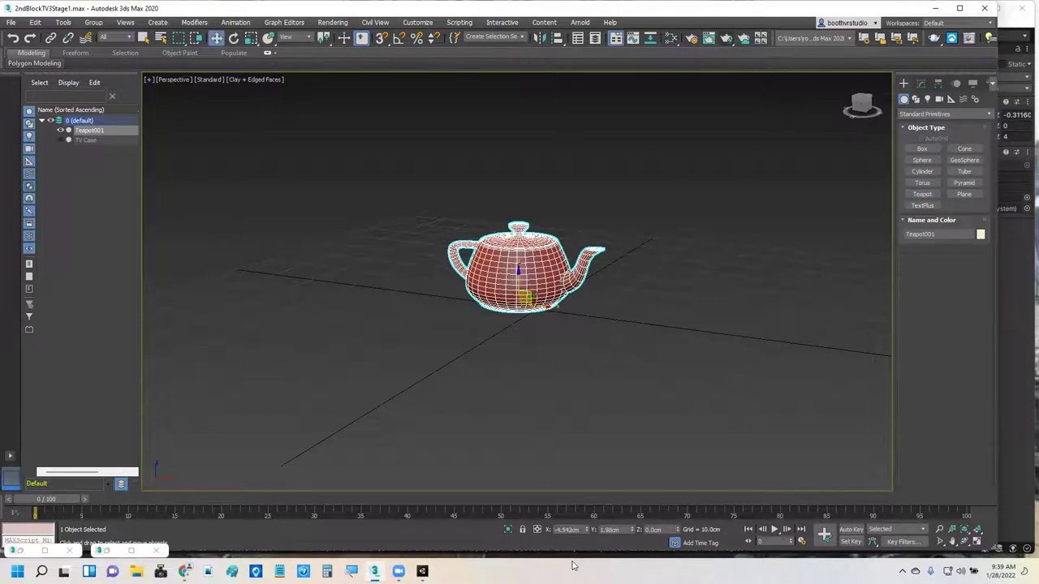
right_click(588, 531)
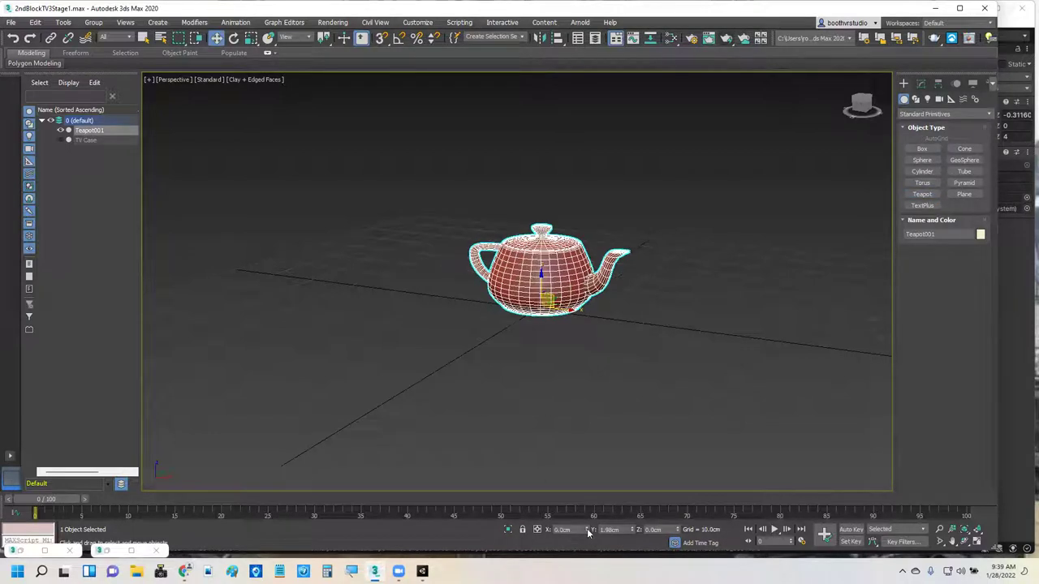
right_click(633, 530)
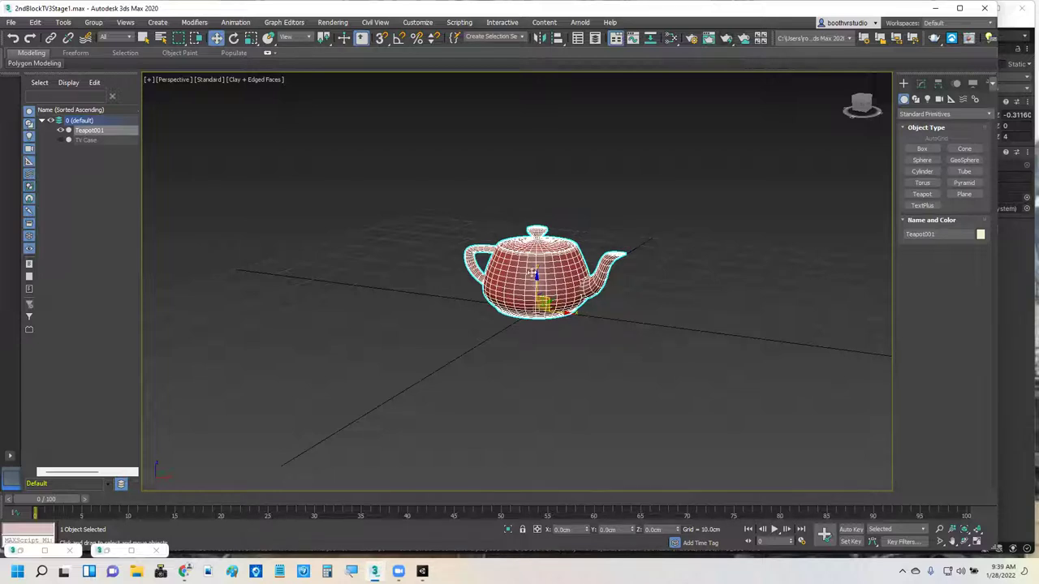
drag(538, 278, 537, 225)
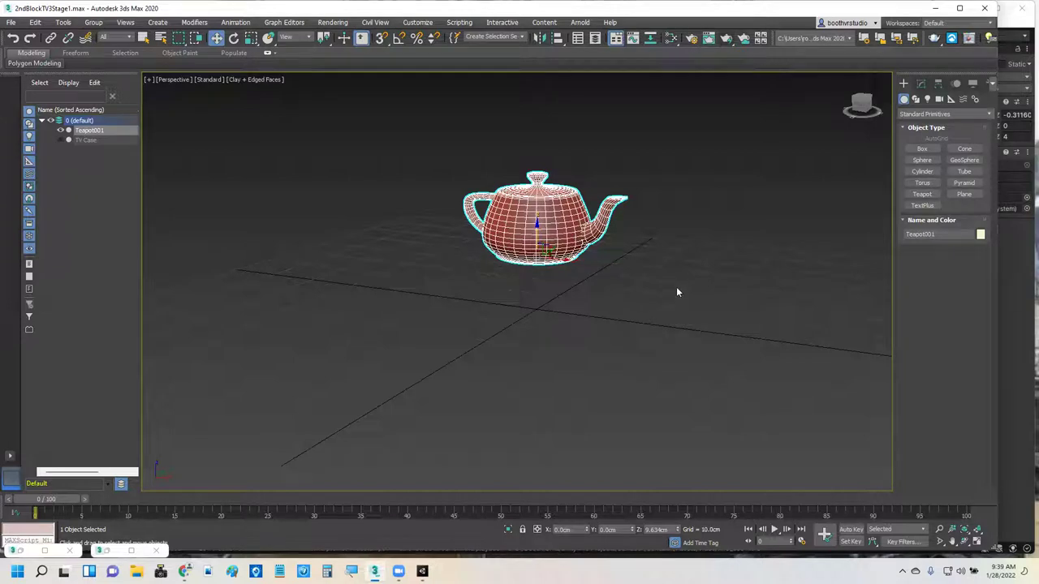
Unhide all objects and render the perspective view to check the teapot through the TV screen, then minimize the render window.
right_click(811, 221)
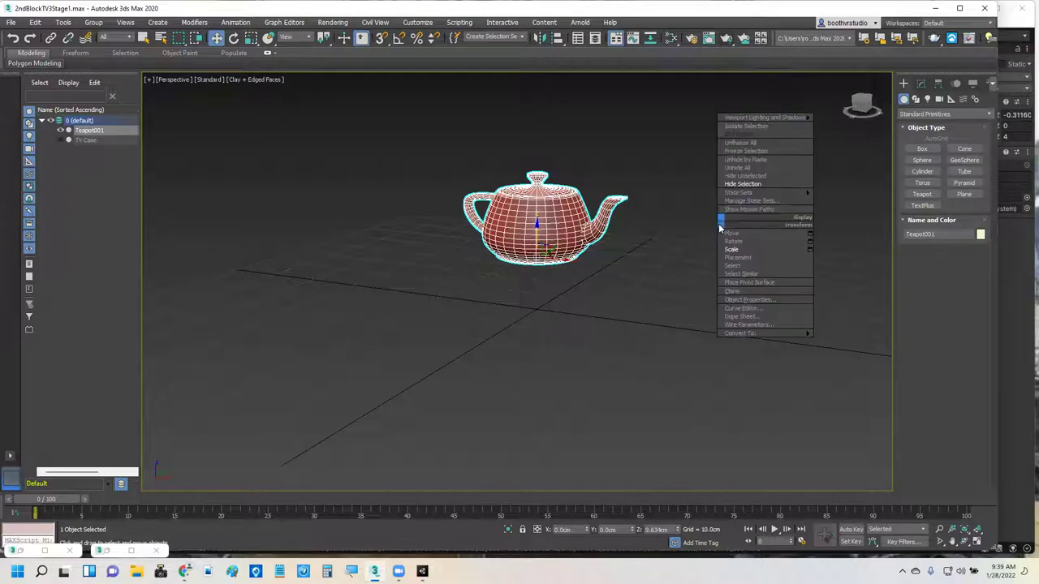
click(750, 168)
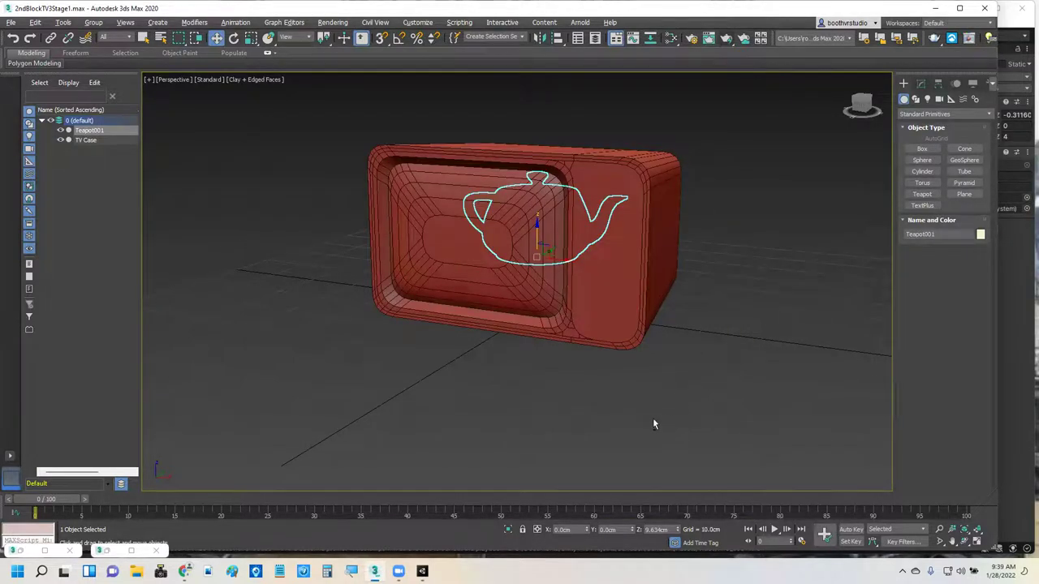
alt+middle_drag(655, 422, 728, 378)
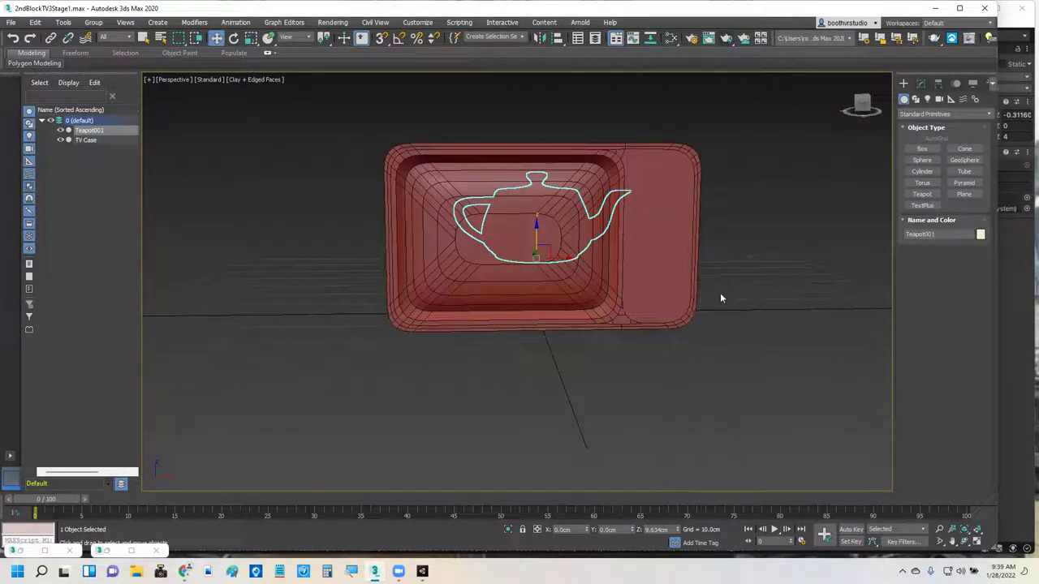
alt+middle_drag(597, 371, 614, 365)
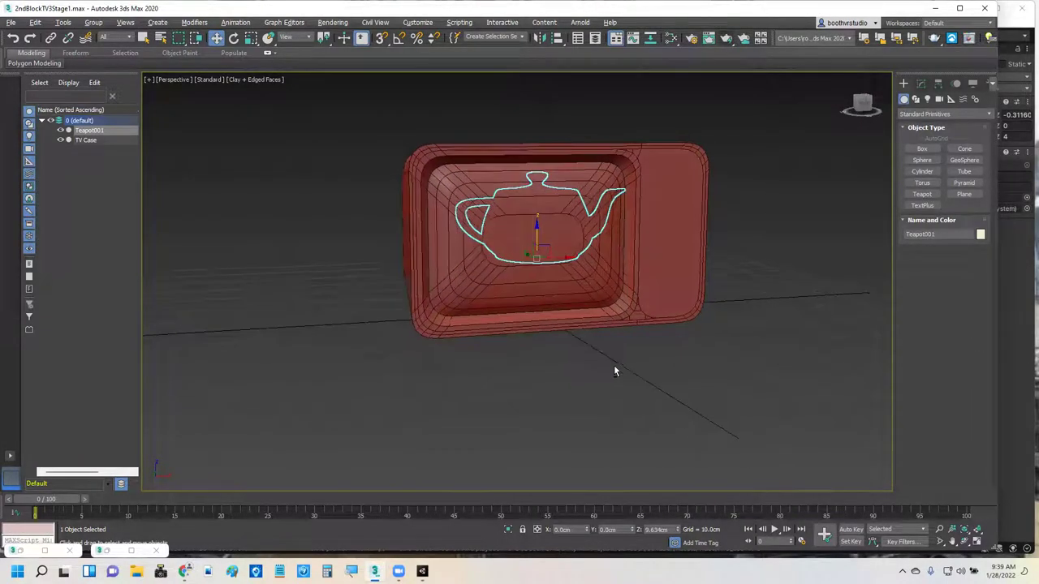
click(727, 40)
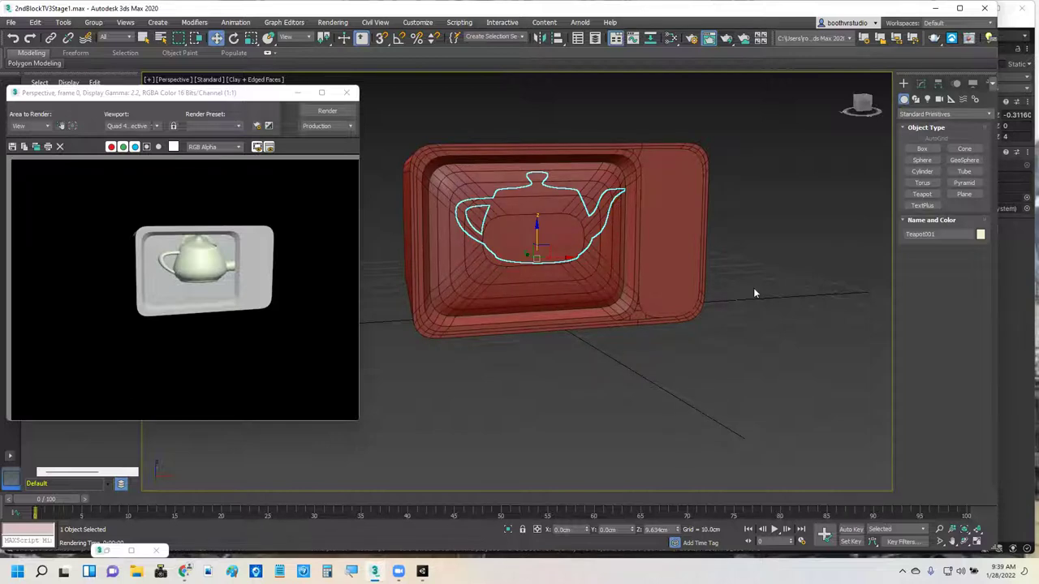
click(300, 93)
Shift the teapot to about X -4.34 cm and Y 1.48 cm, and reduce its radius to about 8.15 cm.
alt+middle_drag(624, 246, 591, 320)
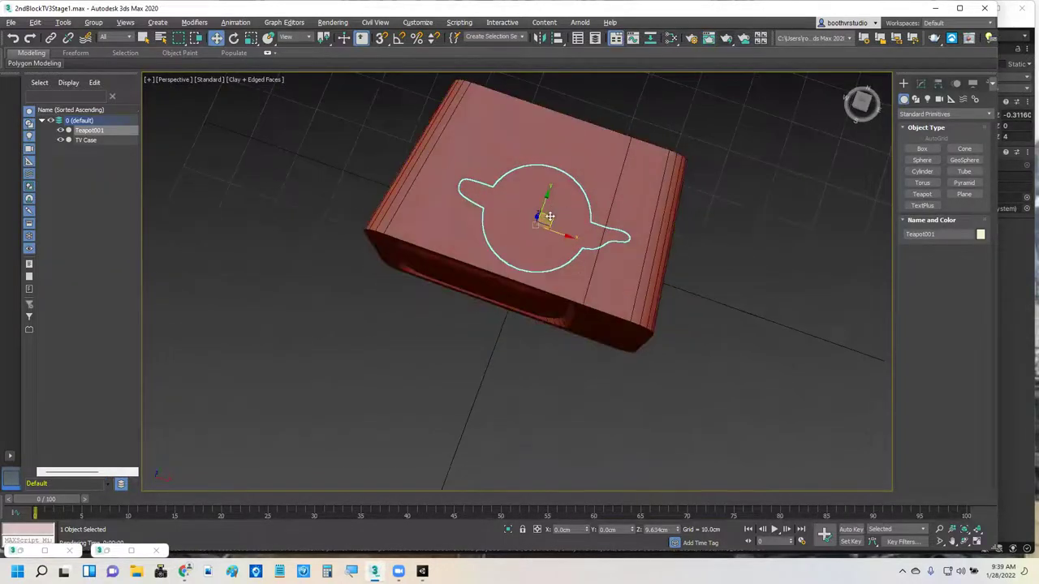
drag(541, 219, 530, 200)
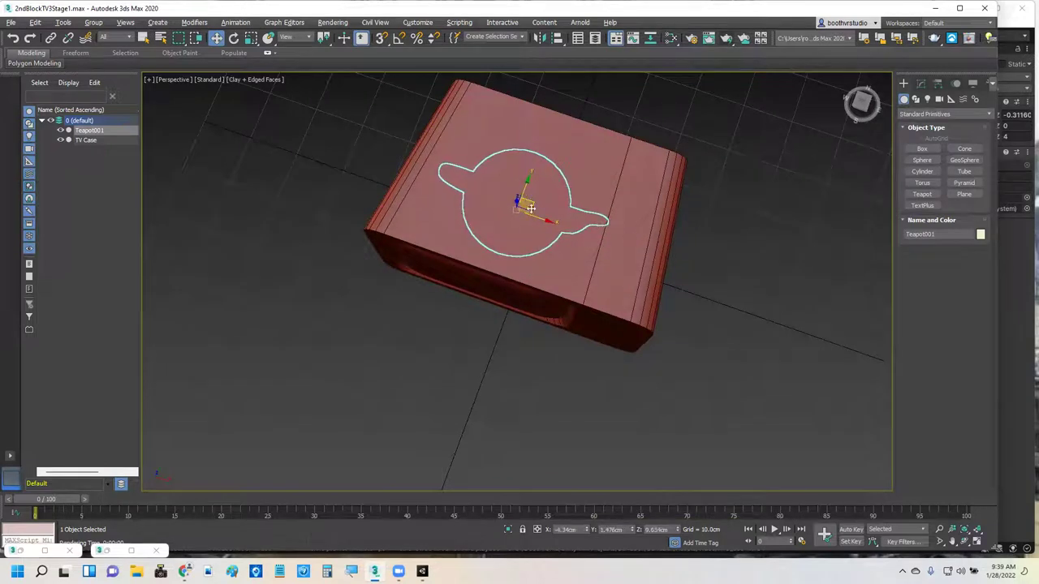
click(920, 85)
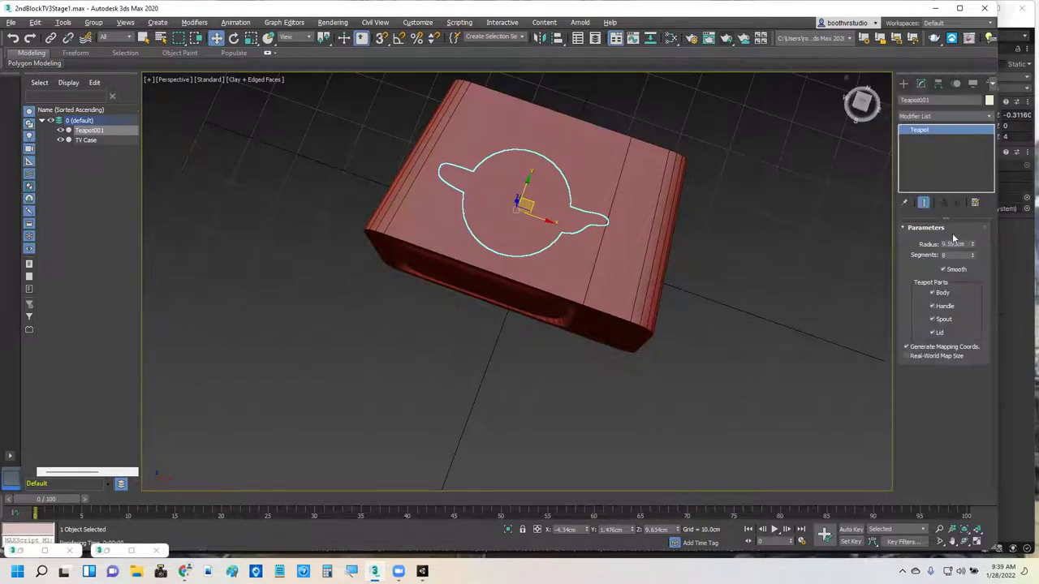
drag(975, 242, 974, 251)
Render the front of the TV with the teapot inside close up and again from farther back, and close the render window.
alt+middle_drag(776, 327, 719, 267)
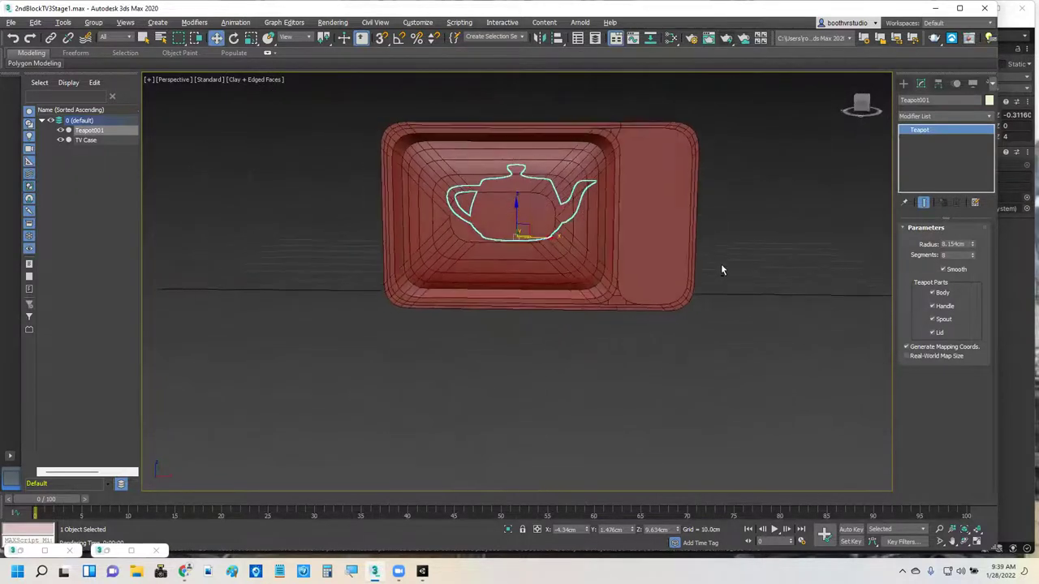
scroll(718, 261, down, 1)
scroll(717, 260, up, 5)
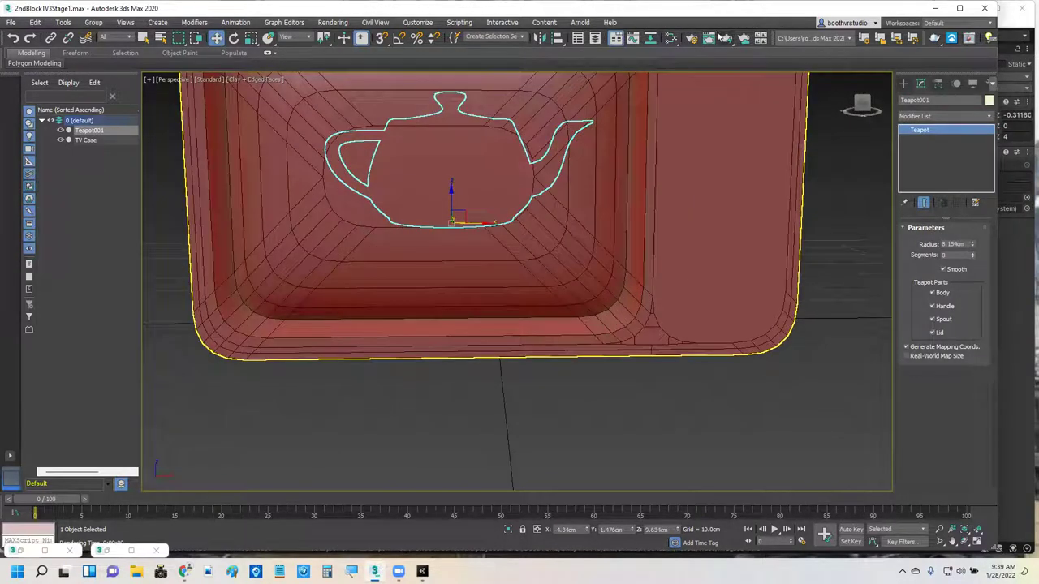
scroll(657, 144, down, 3)
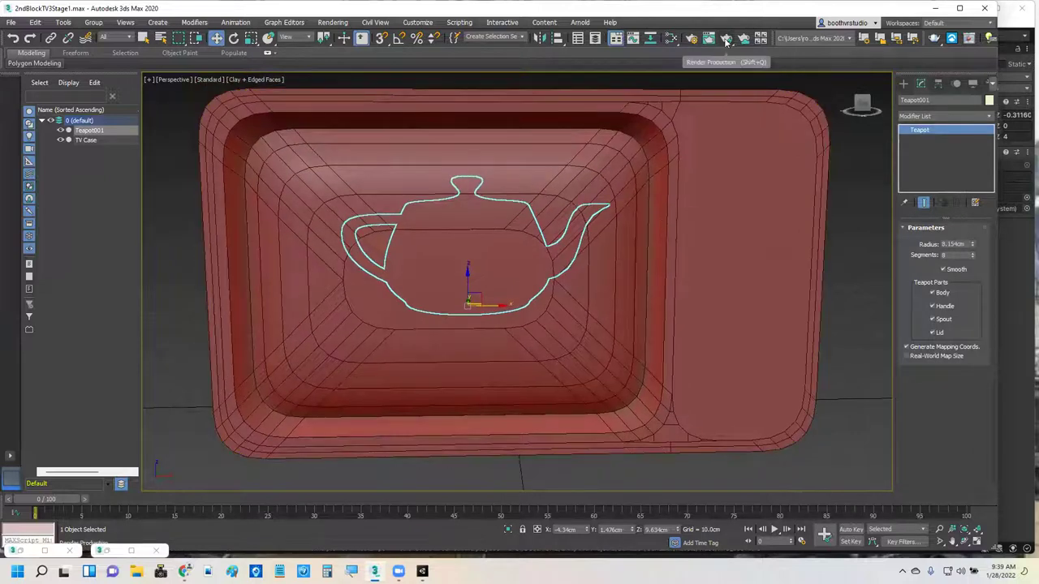
click(708, 39)
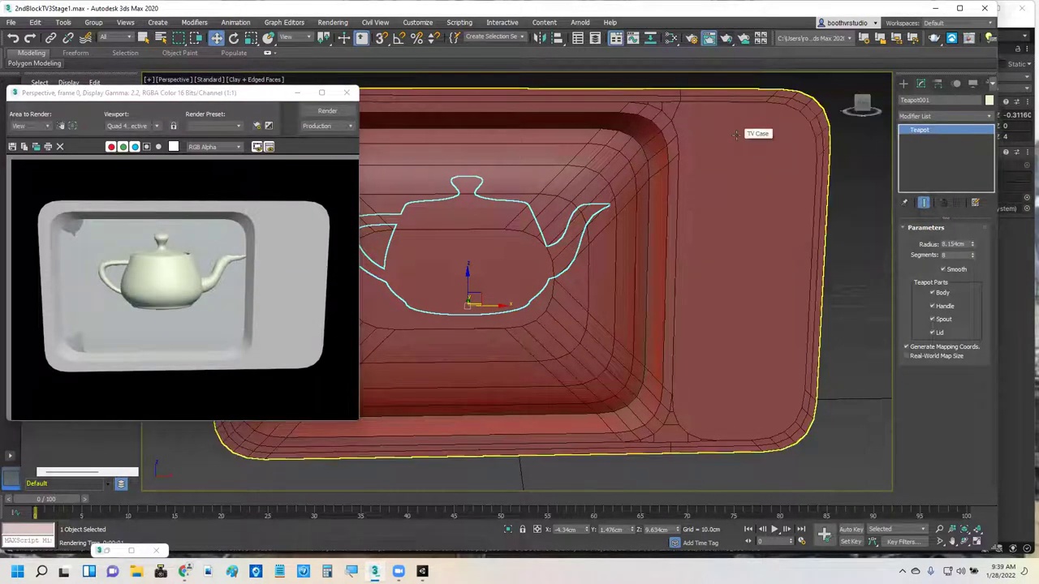
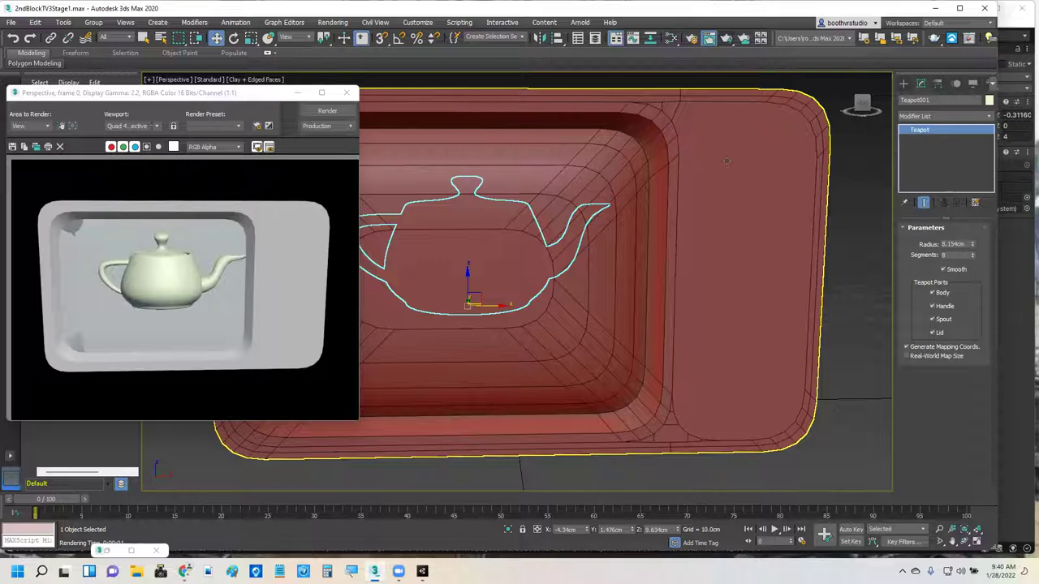
click(297, 93)
scroll(393, 282, down, 4)
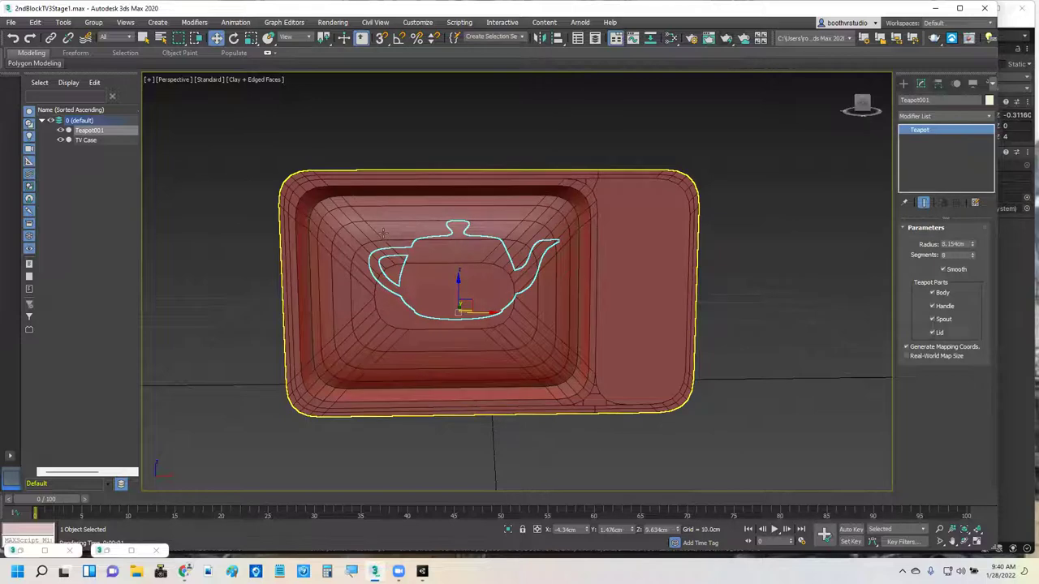
click(707, 39)
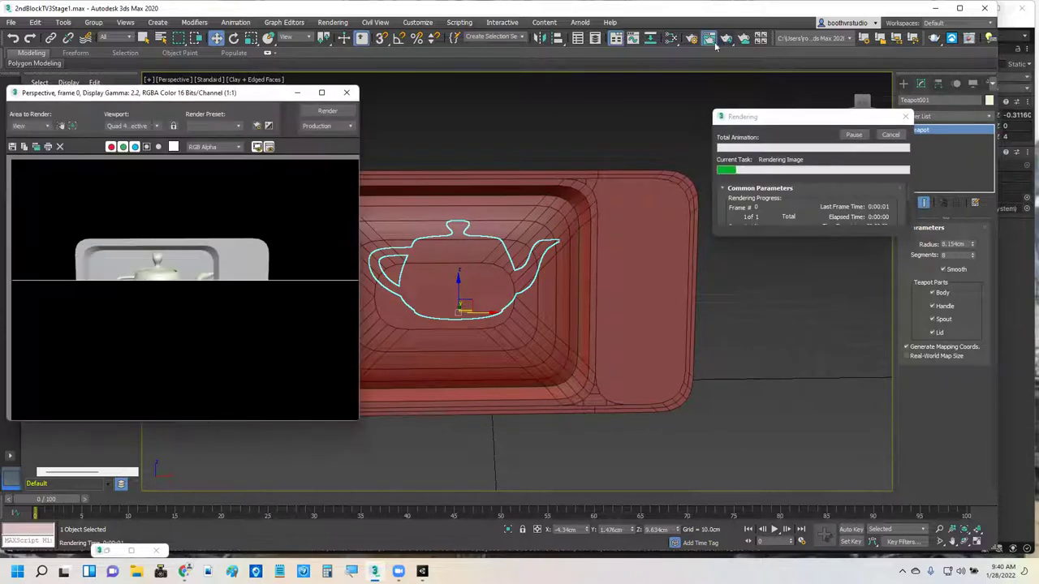
click(349, 93)
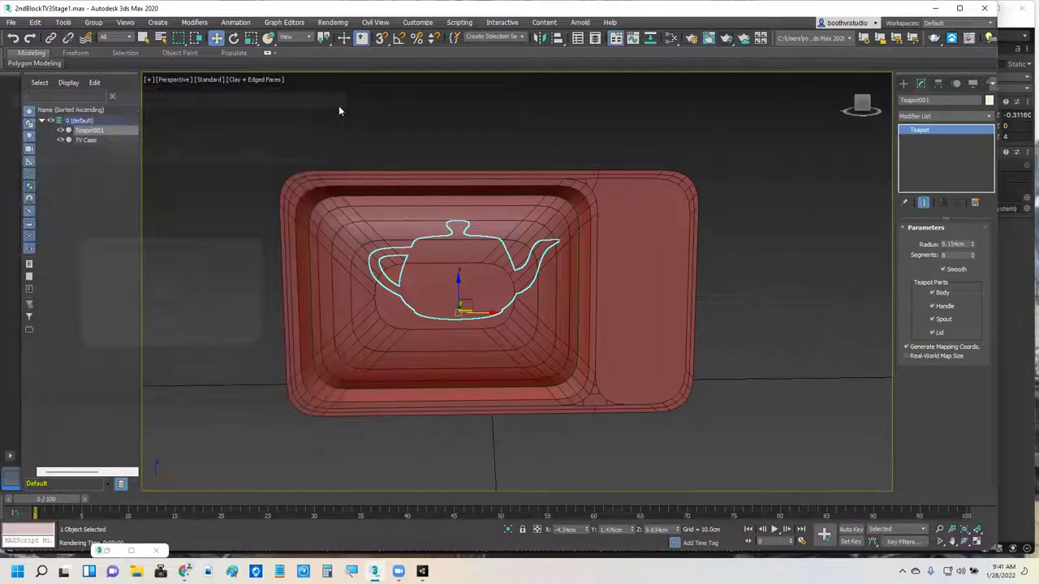
Restore the Slate Material Editor, collapse the Screen material node and add a Shellac material below it.
click(109, 553)
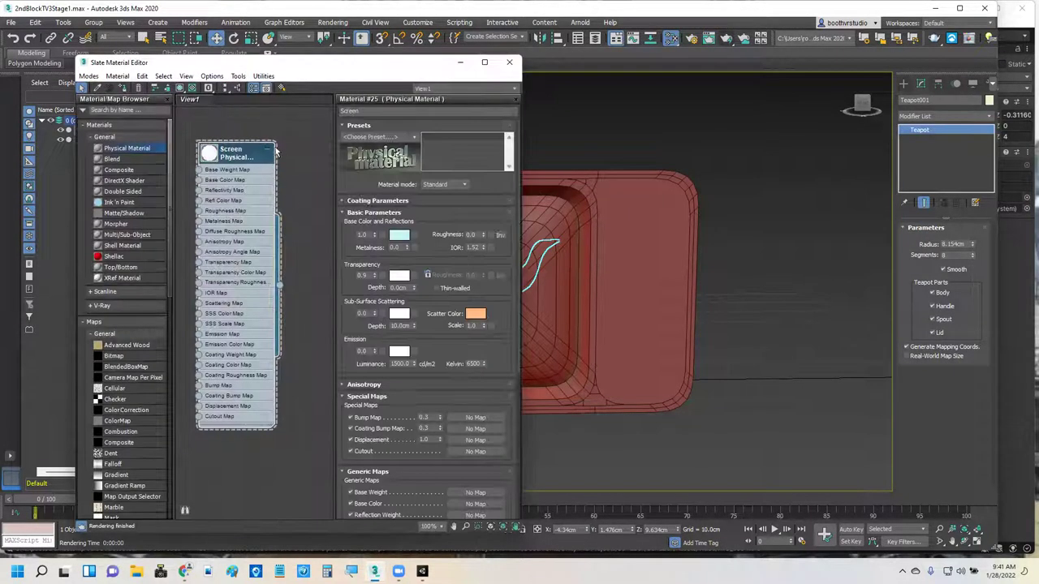
click(264, 150)
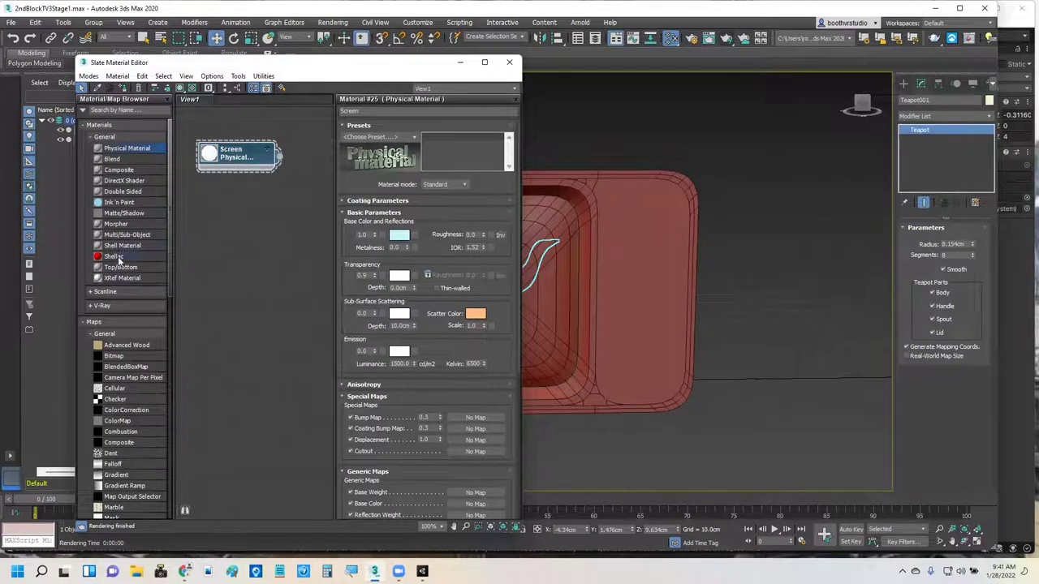
drag(118, 256, 258, 268)
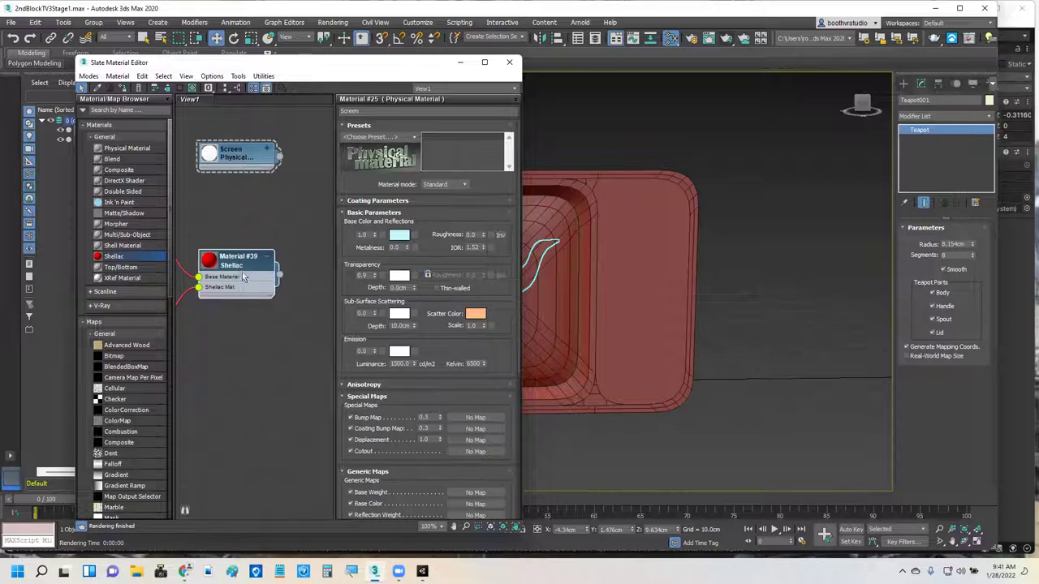
middle_drag(233, 329, 263, 335)
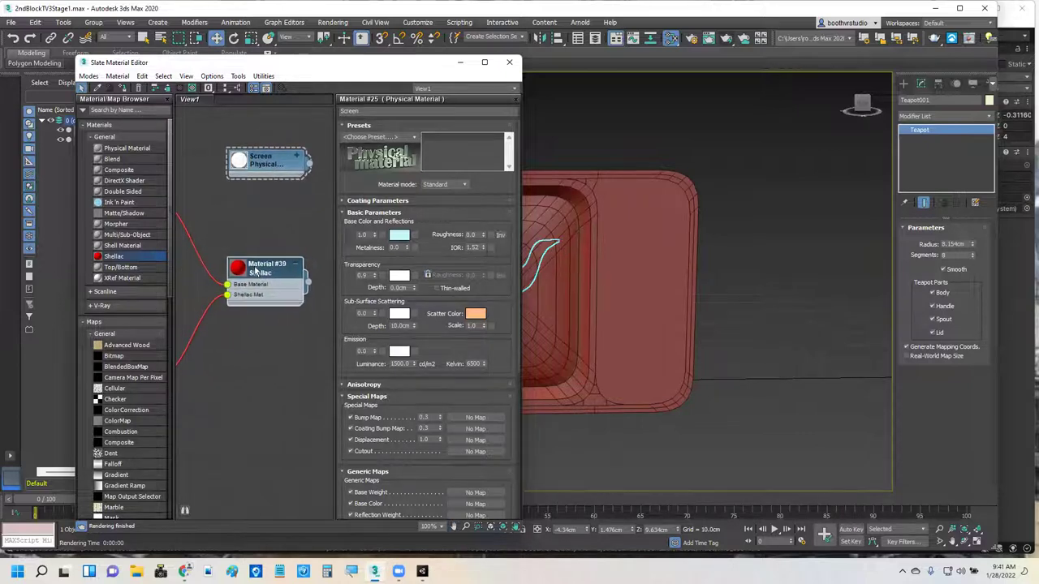
middle_drag(219, 225, 211, 191)
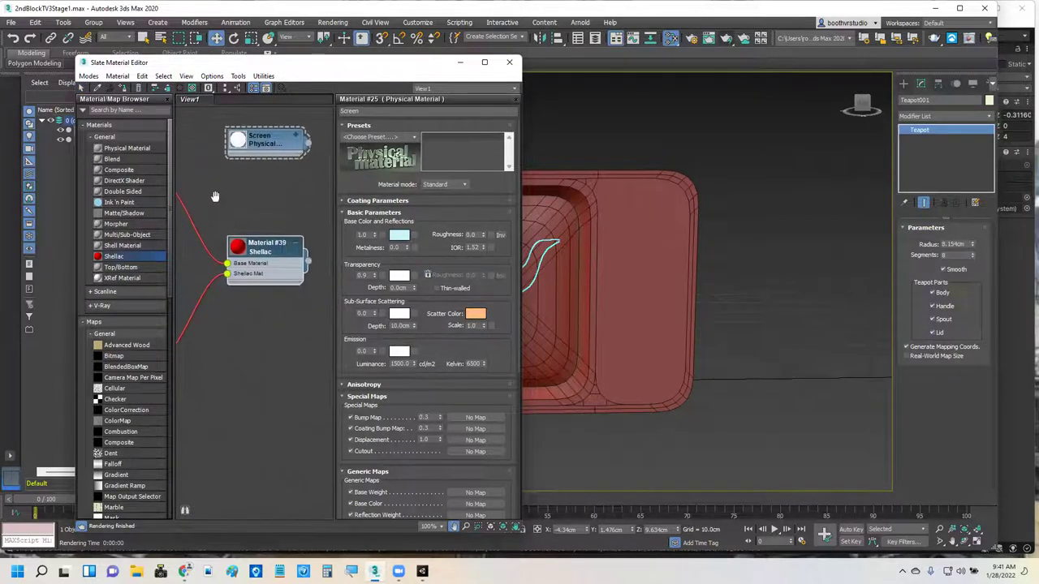
Select the TV Case and switch it to polygon editing so its named polygon selection sets are available.
click(582, 128)
click(523, 38)
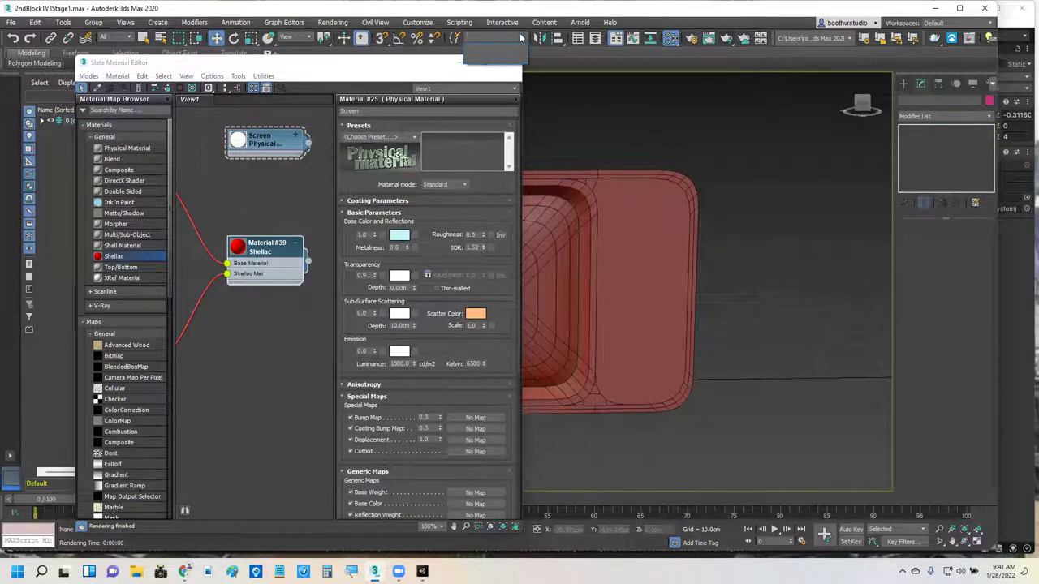
click(636, 197)
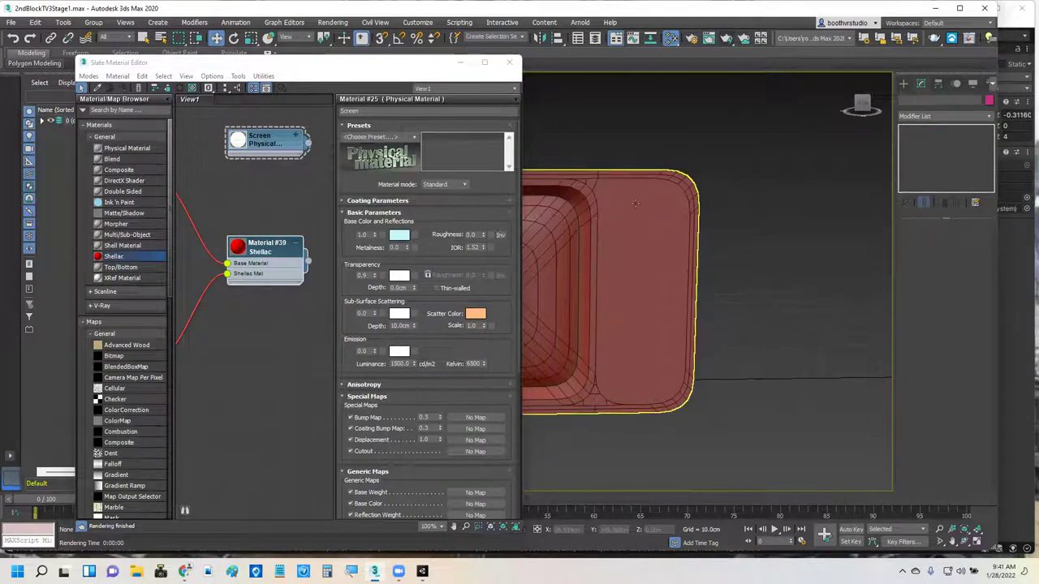
click(636, 203)
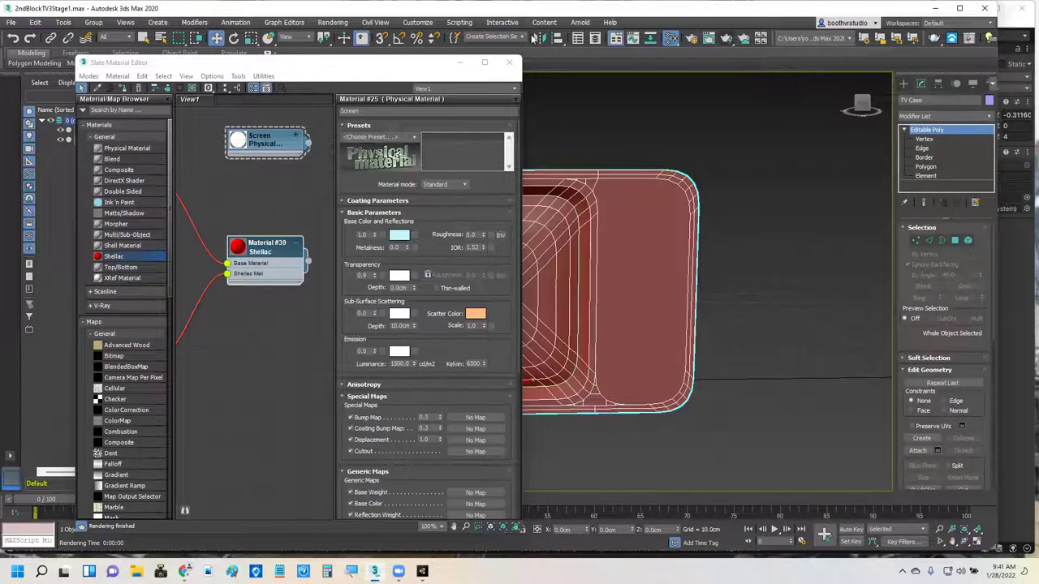
click(526, 38)
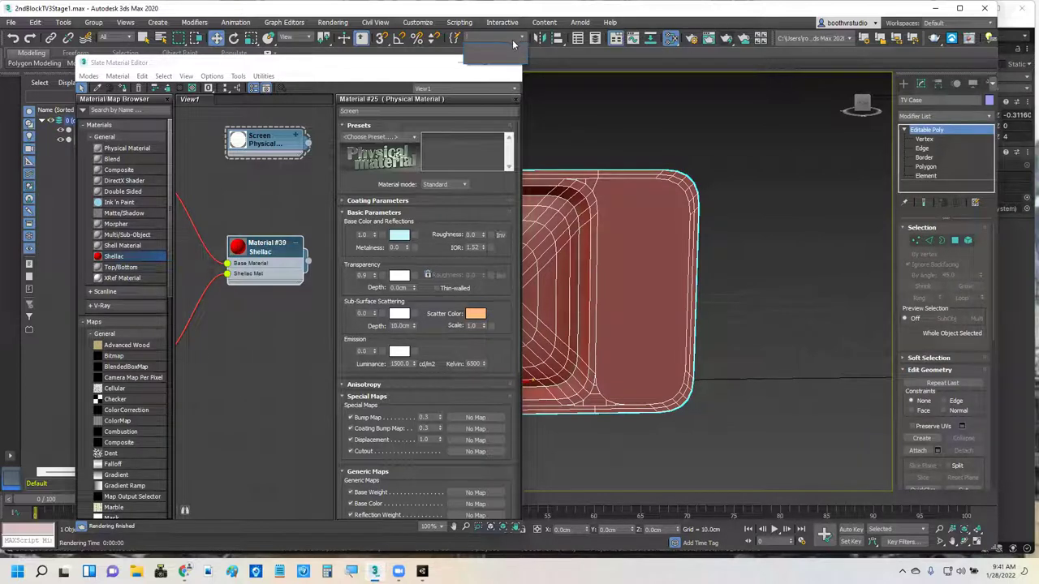
click(930, 173)
click(927, 166)
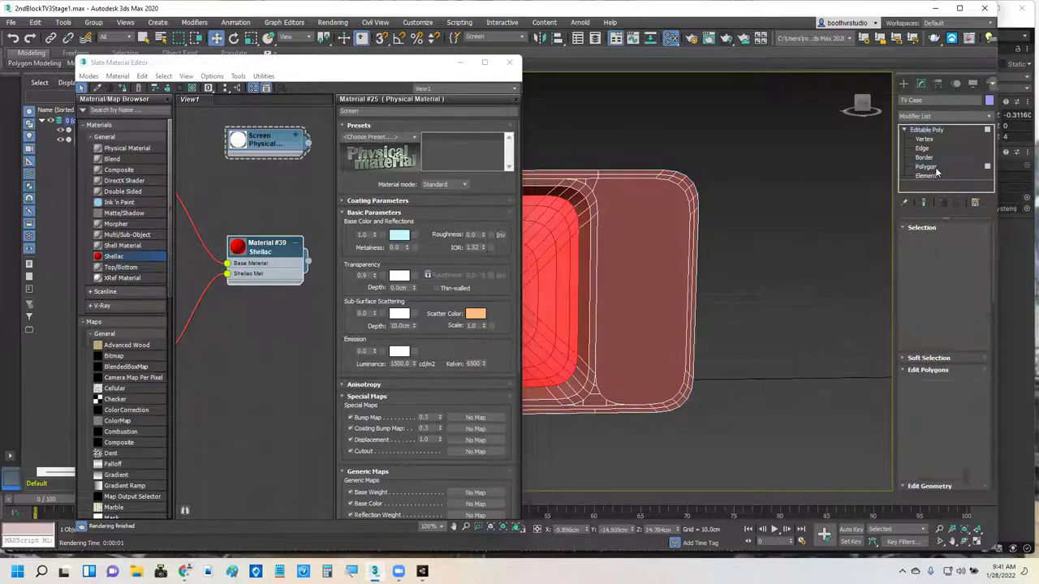
Select the TV Case's Red polygon set, assign the red Shellac material to it and minimize the material editor.
click(525, 38)
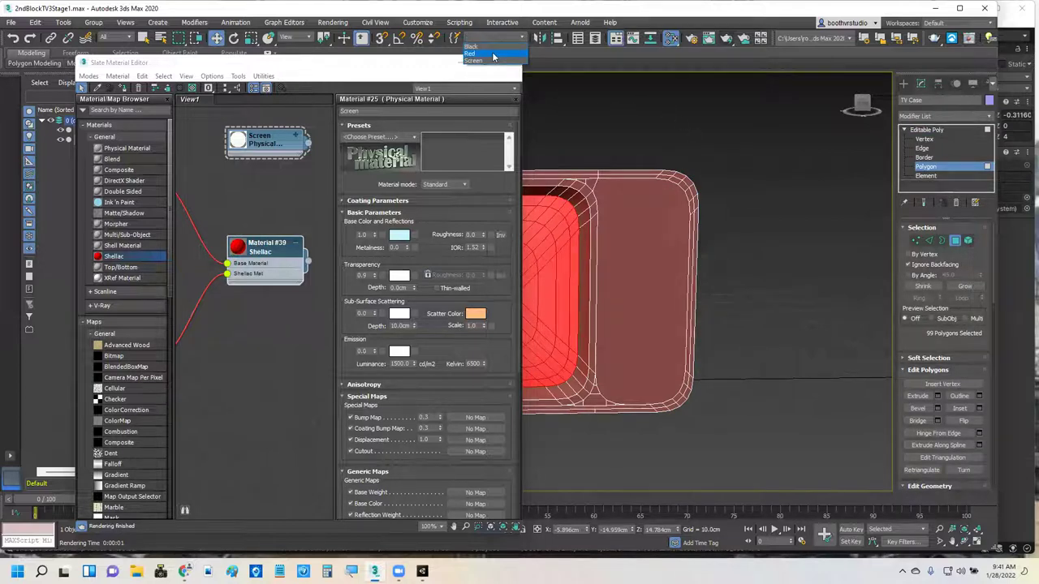
click(491, 55)
alt+middle_drag(648, 269, 646, 311)
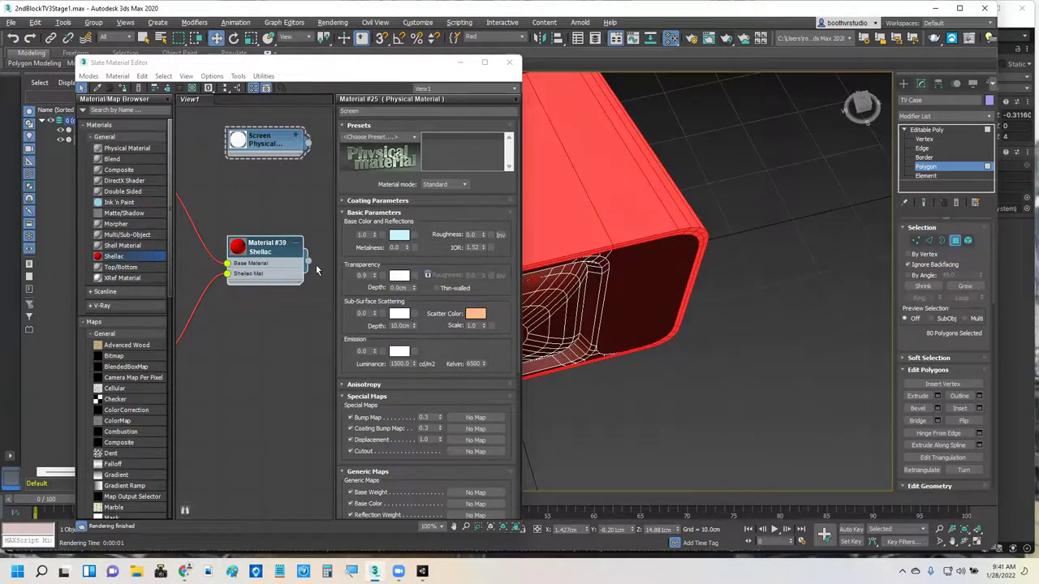
drag(309, 261, 566, 180)
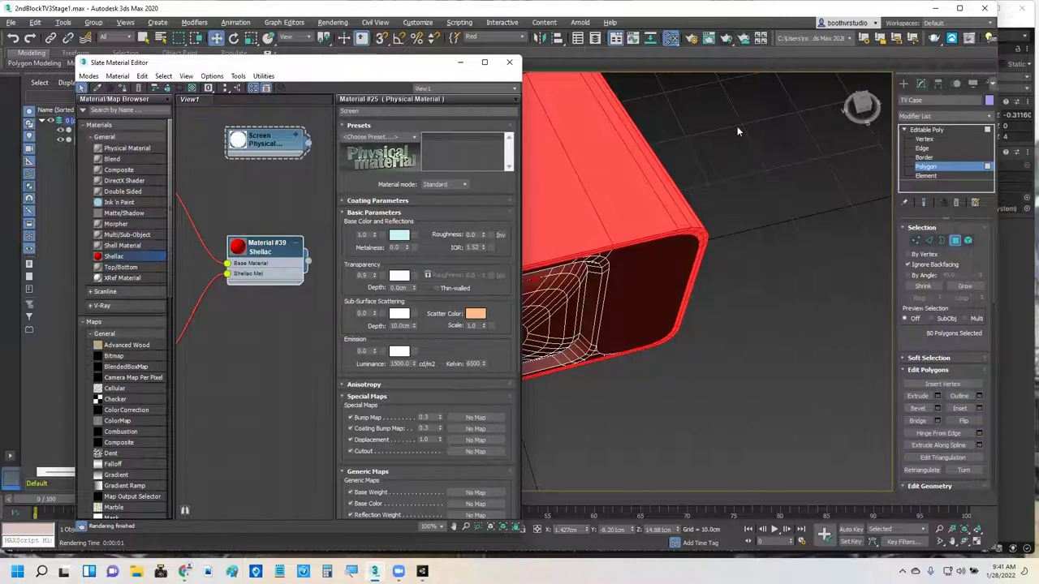
click(460, 63)
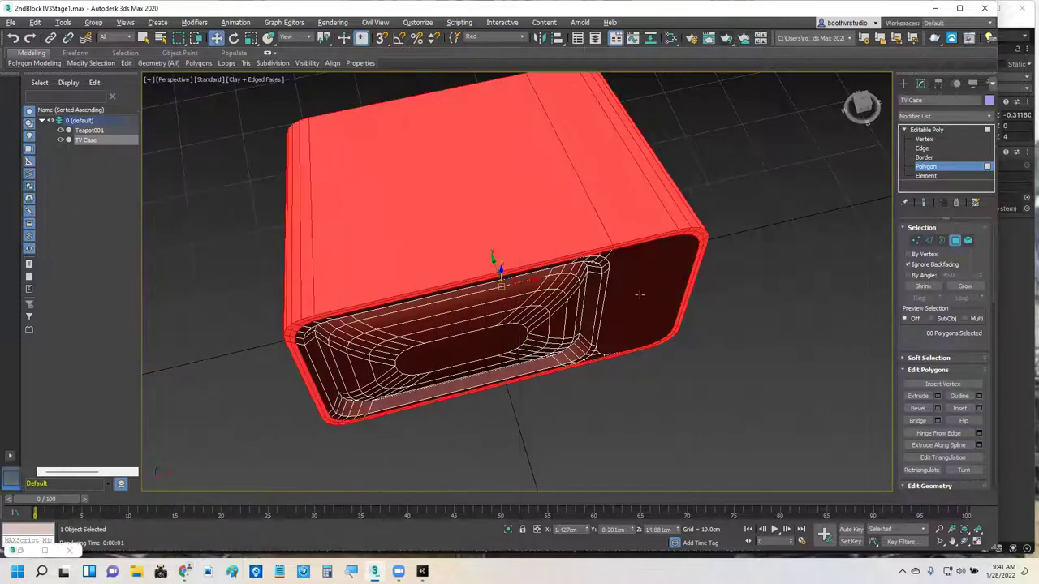
Render the TV Case from a front three-quarter view to check the red casing, and close the render window.
alt+middle_drag(636, 300, 595, 262)
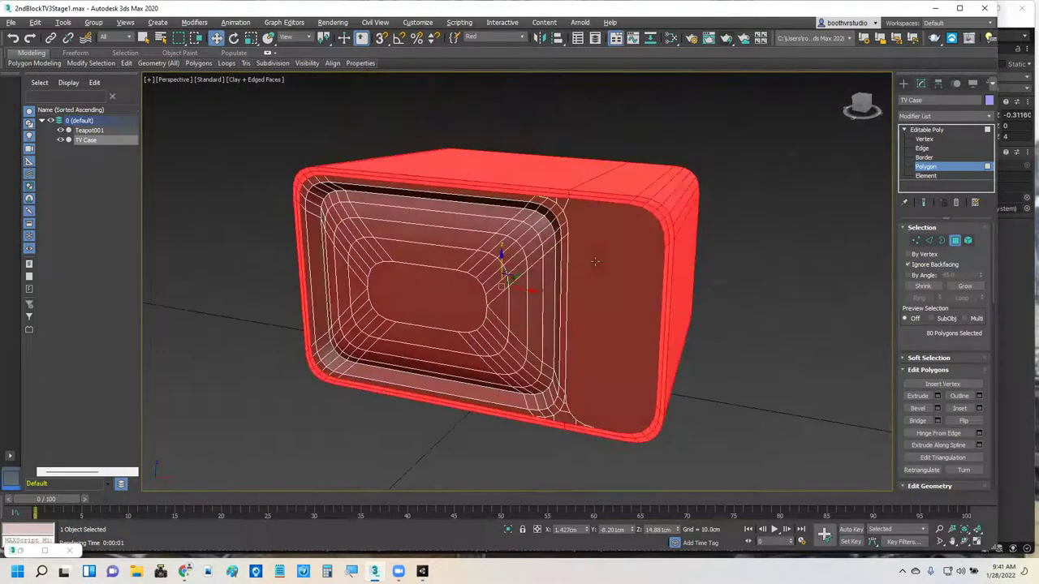
click(726, 38)
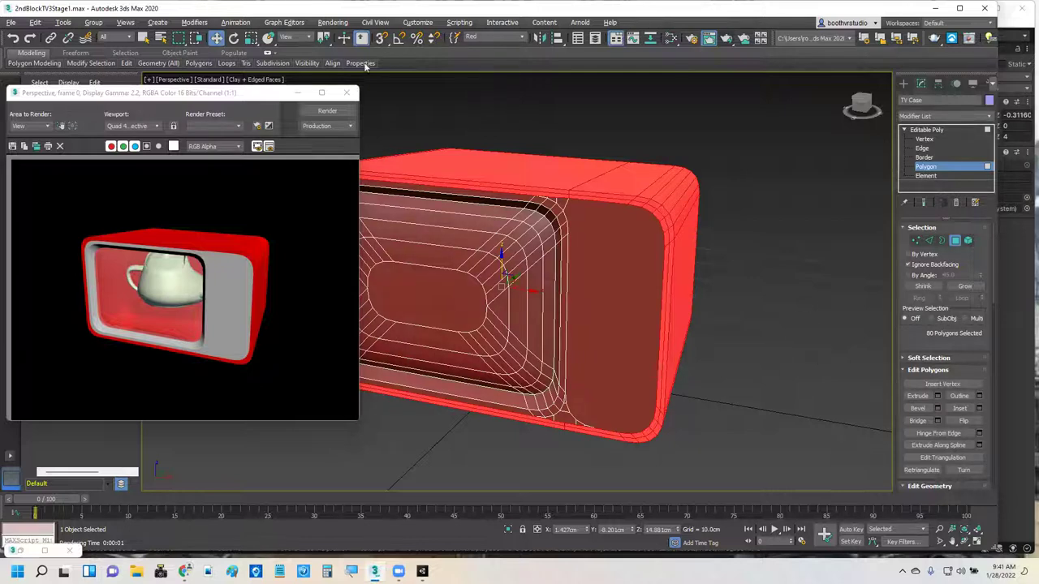
click(346, 93)
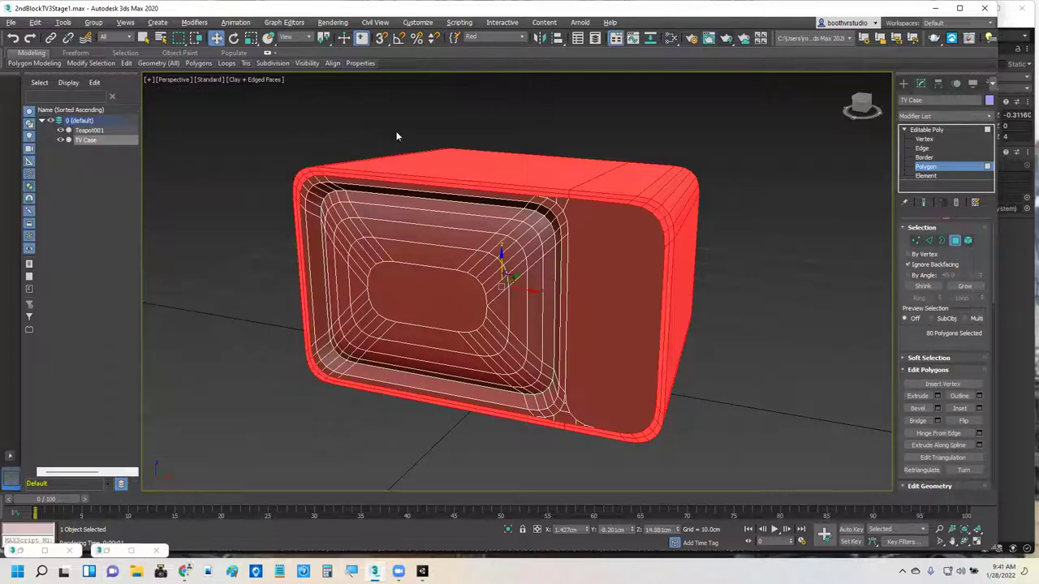
Select the TV Case's Black polygon set and bring back the Slate Material Editor.
click(487, 36)
click(500, 50)
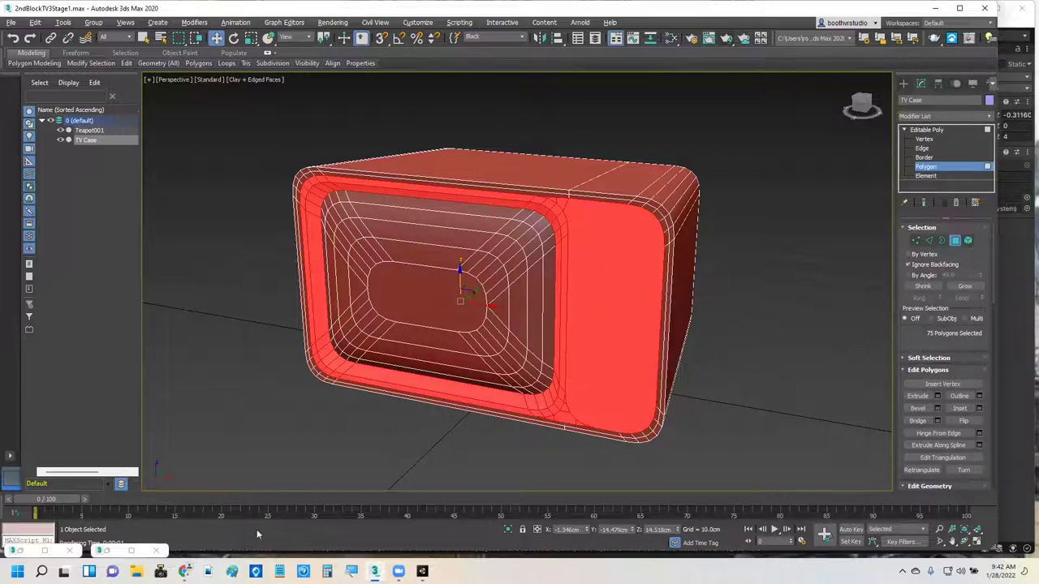
key(m)
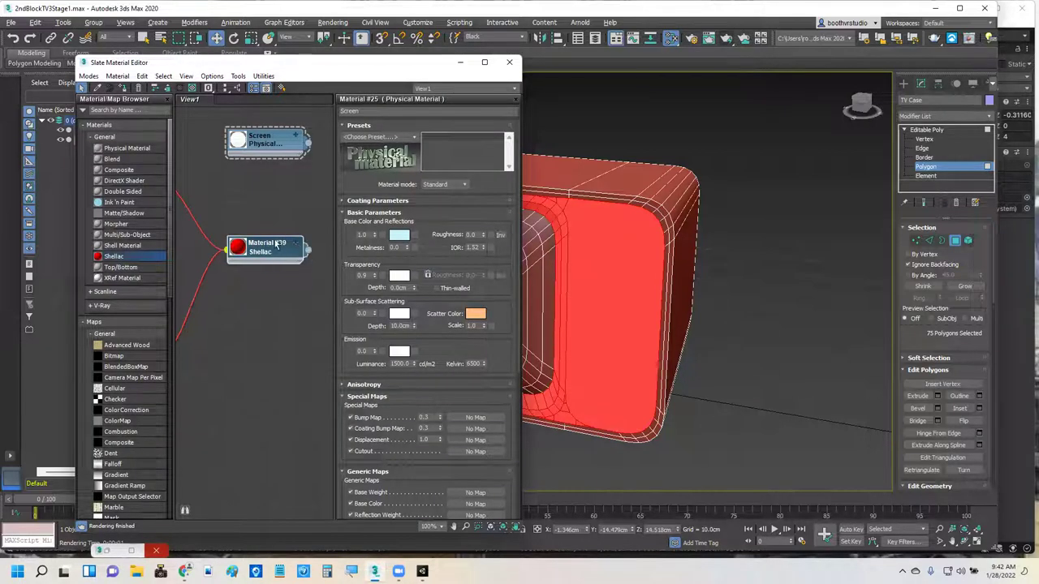
Collapse the red Shellac's two submaterial nodes and lay out all nodes compactly, leaving free space below them.
middle_drag(258, 197, 345, 235)
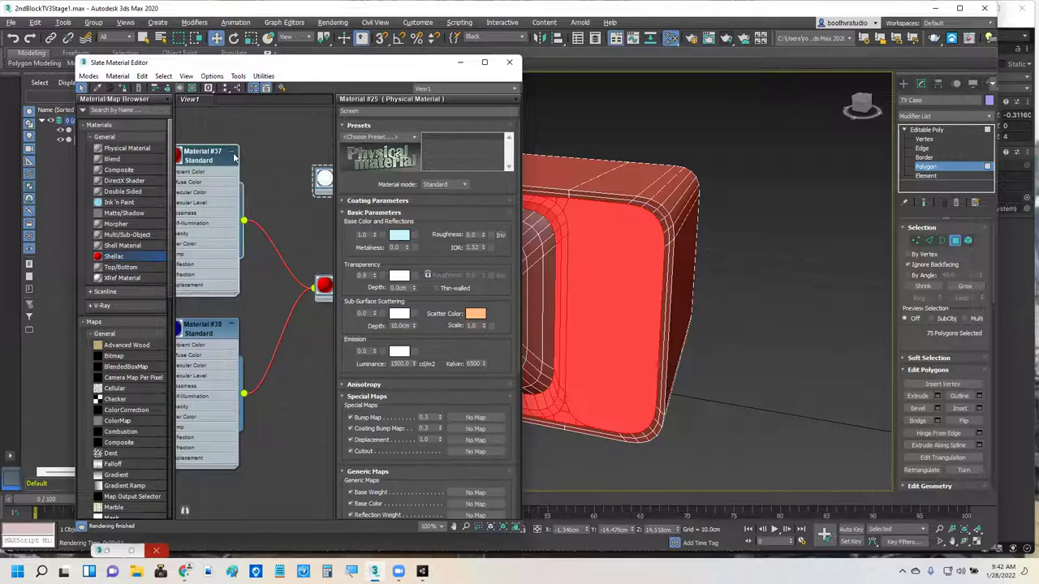
click(232, 325)
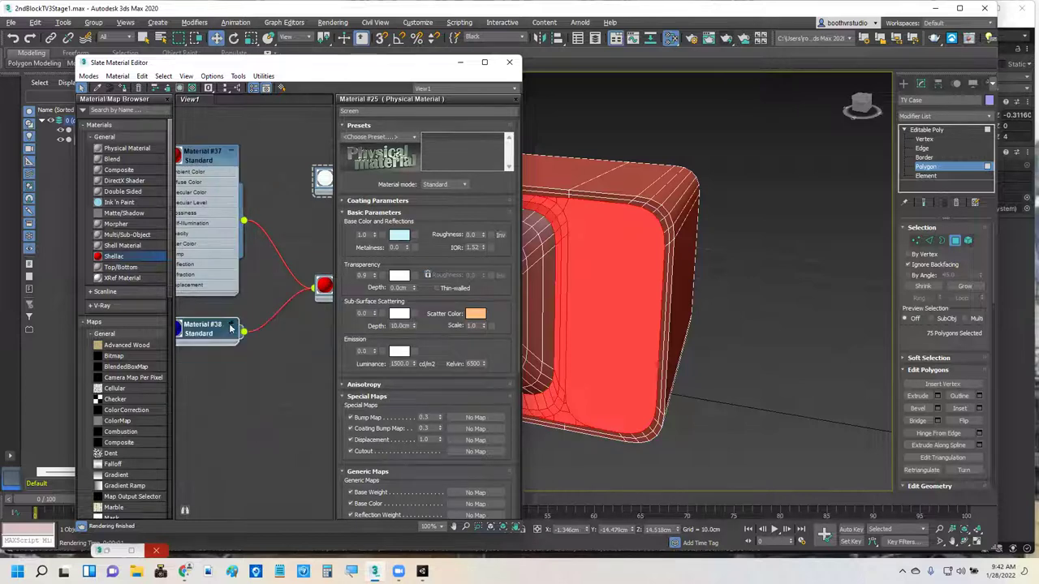
click(230, 152)
click(225, 90)
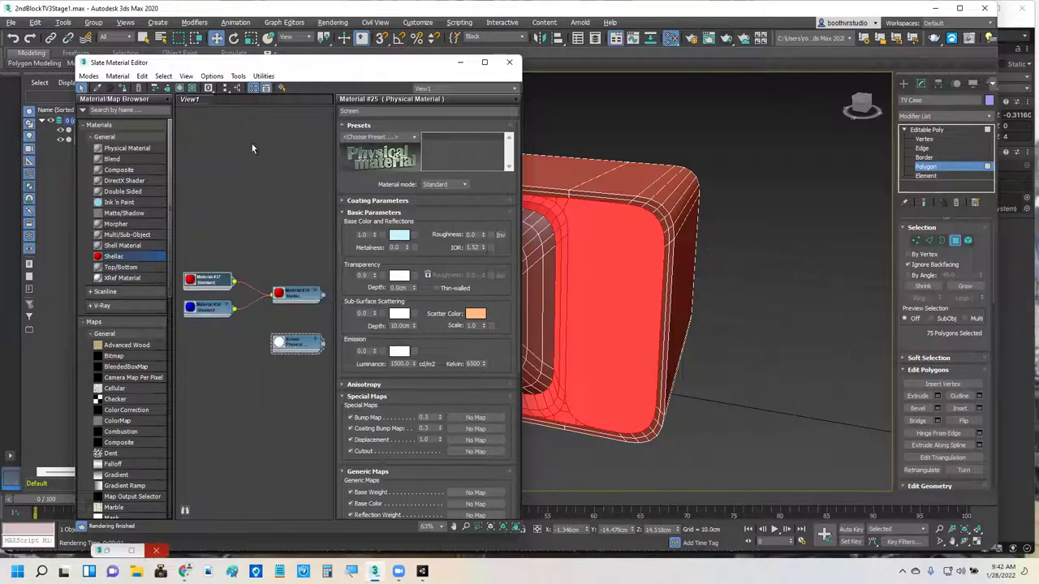
middle_drag(258, 244, 278, 110)
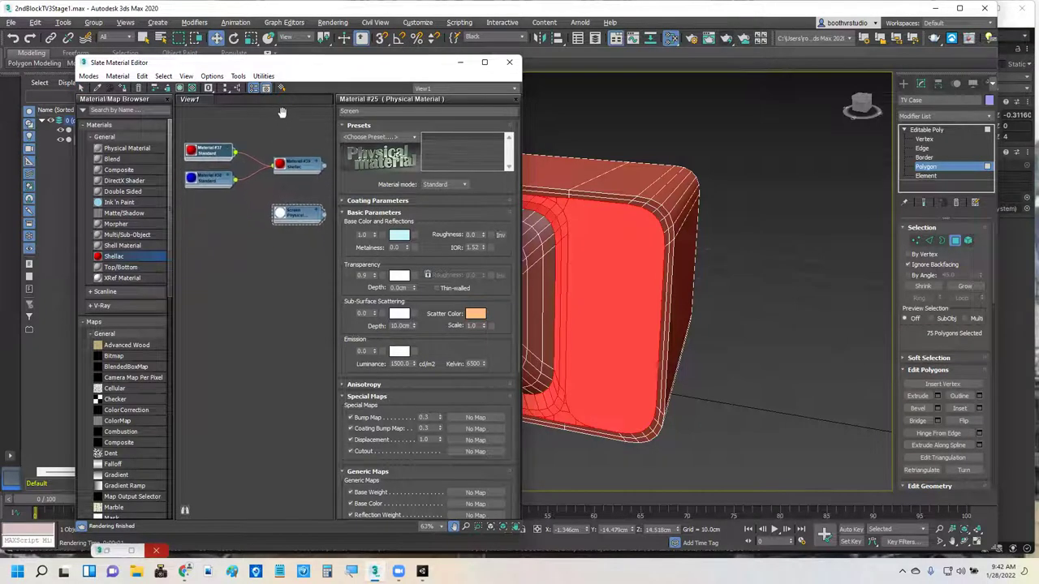
mouse_move(268, 299)
middle_down()
mouse_move(271, 283)
mouse_move(257, 294)
middle_up()
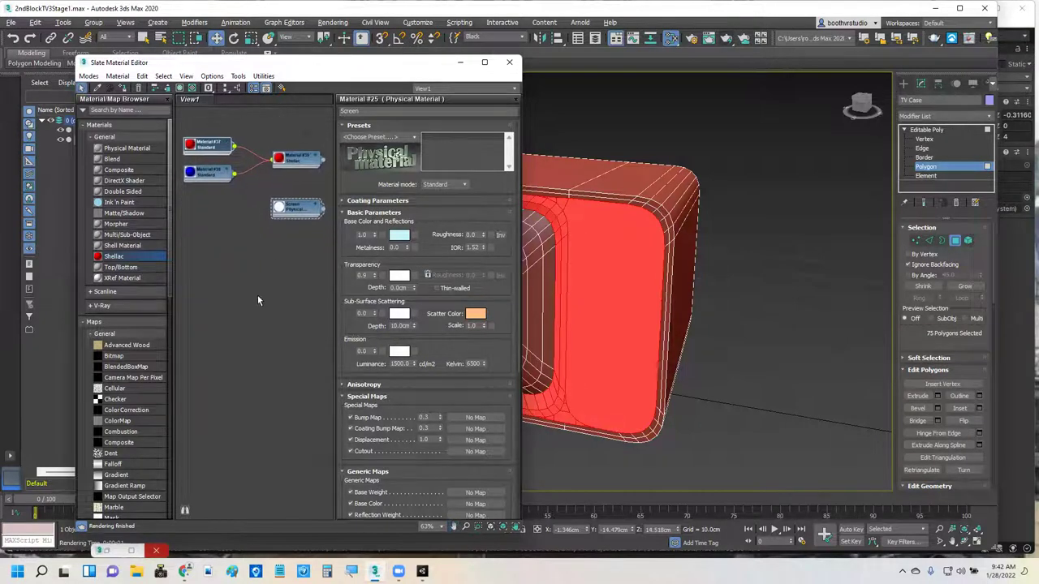
Examine the colours of the TV's front panel in the browser's reference photo and return to the material editor.
click(127, 149)
click(185, 572)
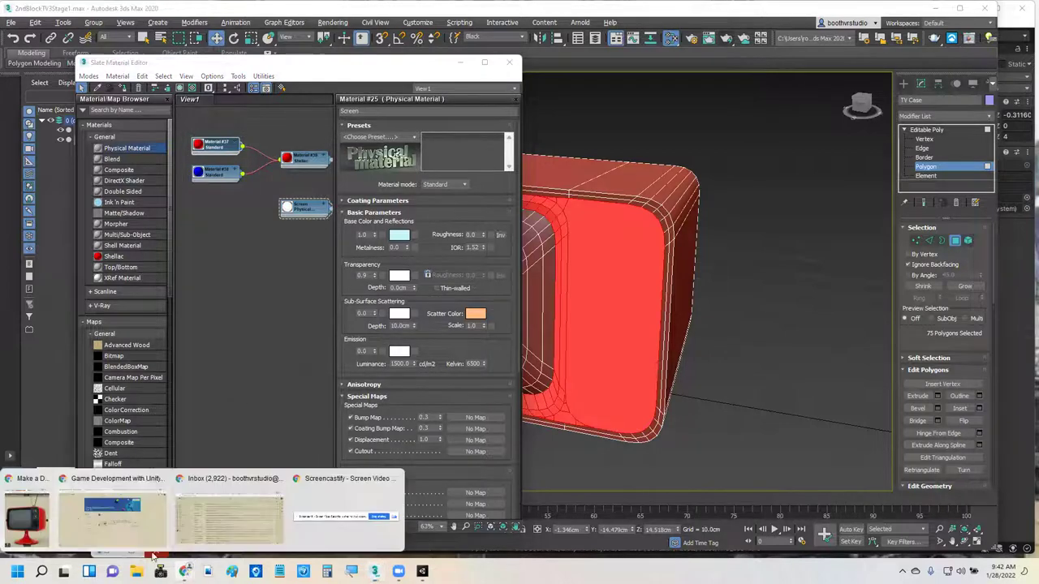
click(22, 522)
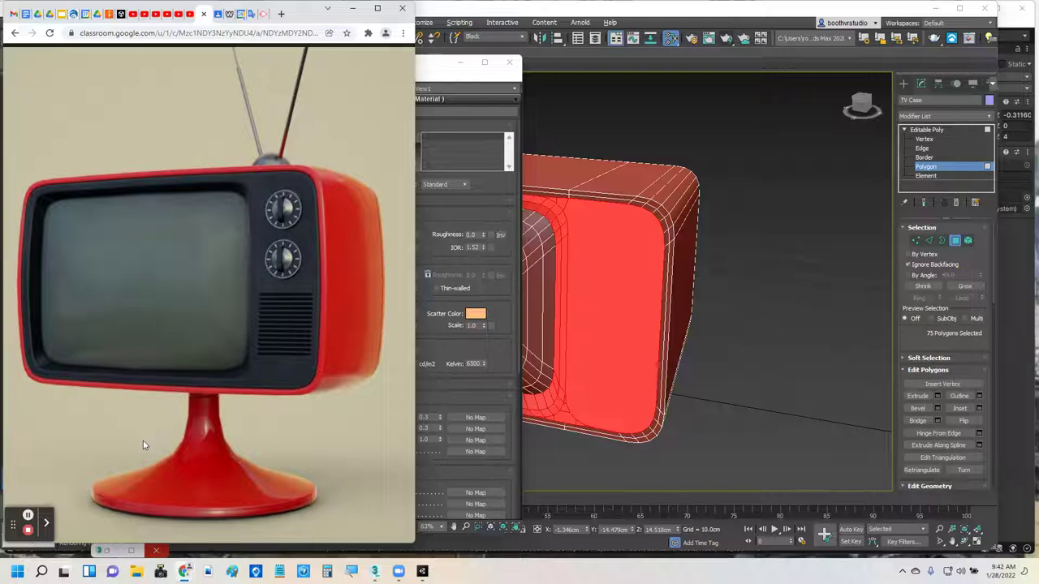
click(443, 70)
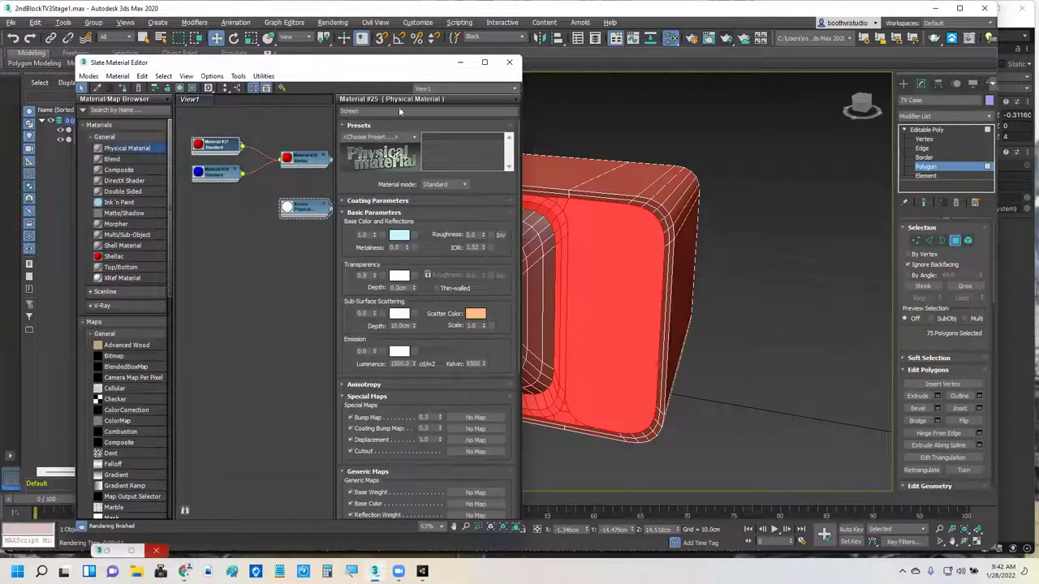
Add a second Shellac material below the Screen material and move its two submaterial nodes into view.
click(132, 255)
click(251, 339)
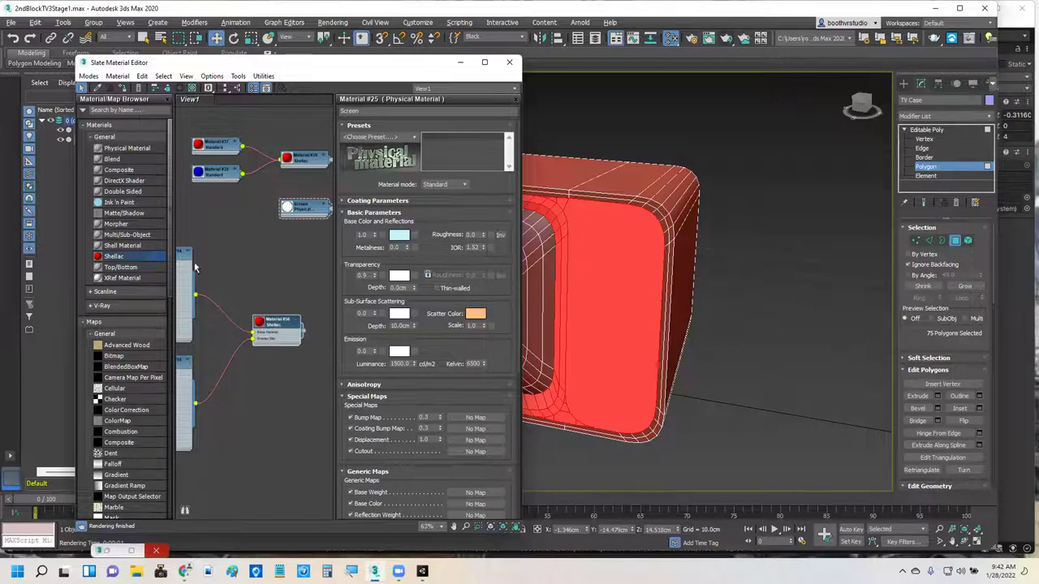
drag(195, 268, 213, 263)
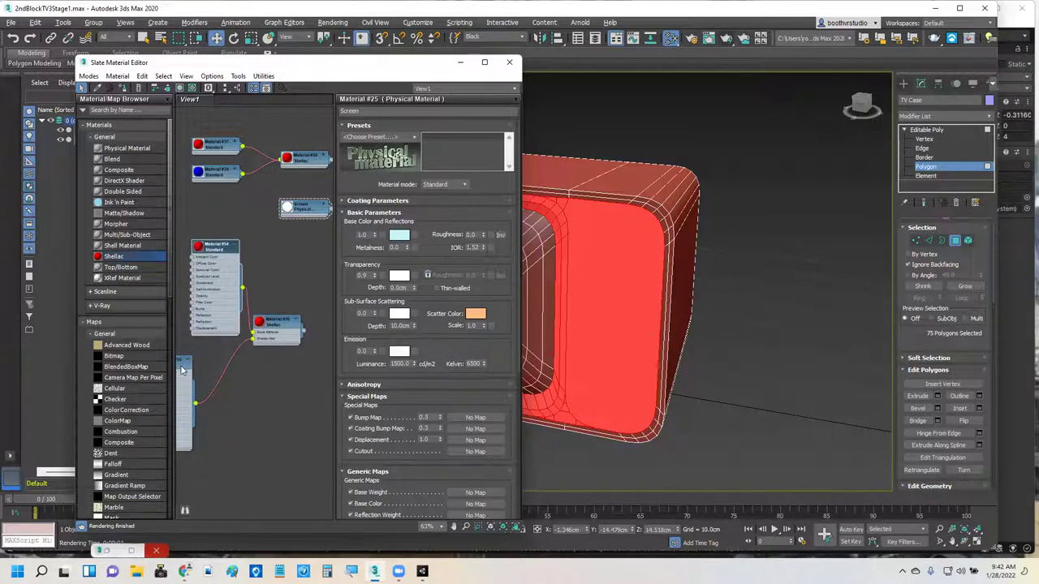
drag(181, 370, 238, 367)
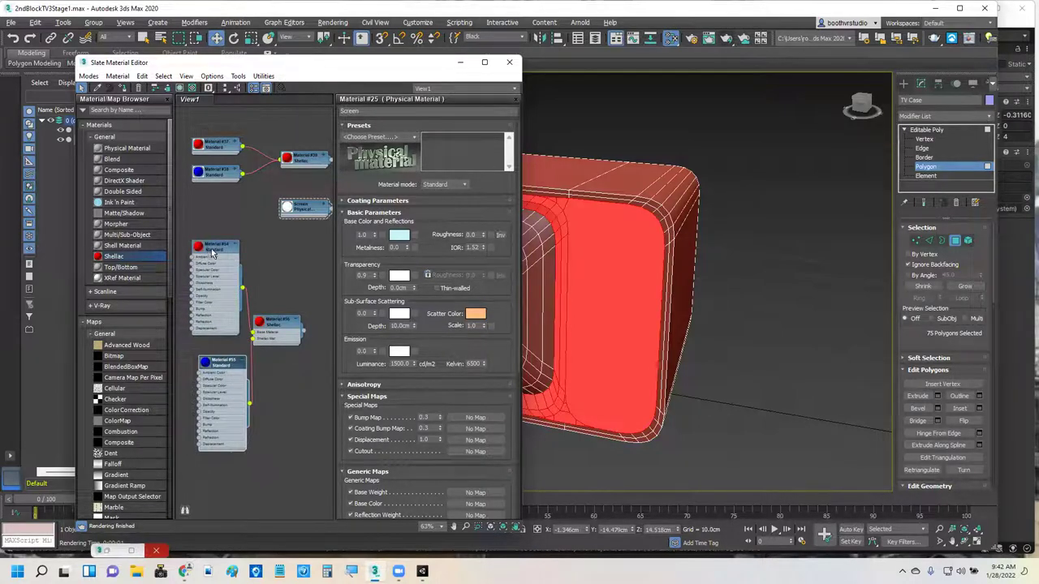
Set the new Shellac base material's ambient colour to near black with Red 5, assign the Shellac to the Black polygons and minimize the editor.
double_click(213, 254)
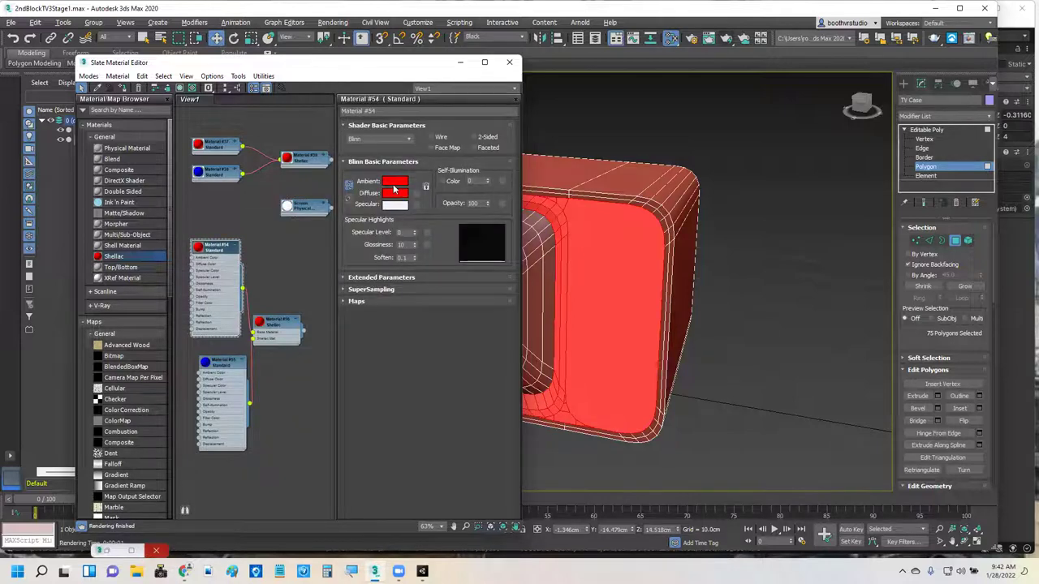
click(396, 182)
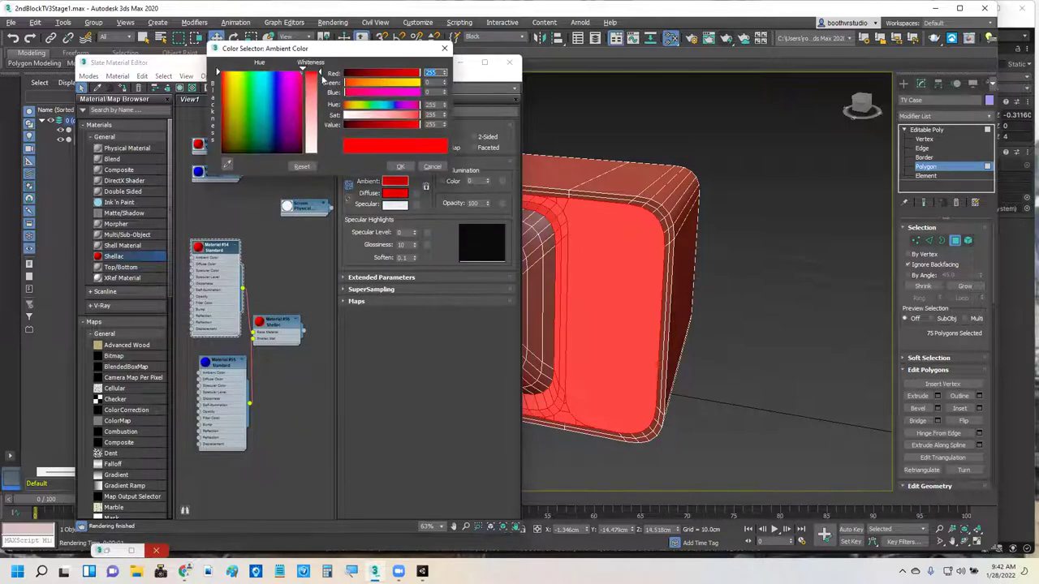
click(347, 74)
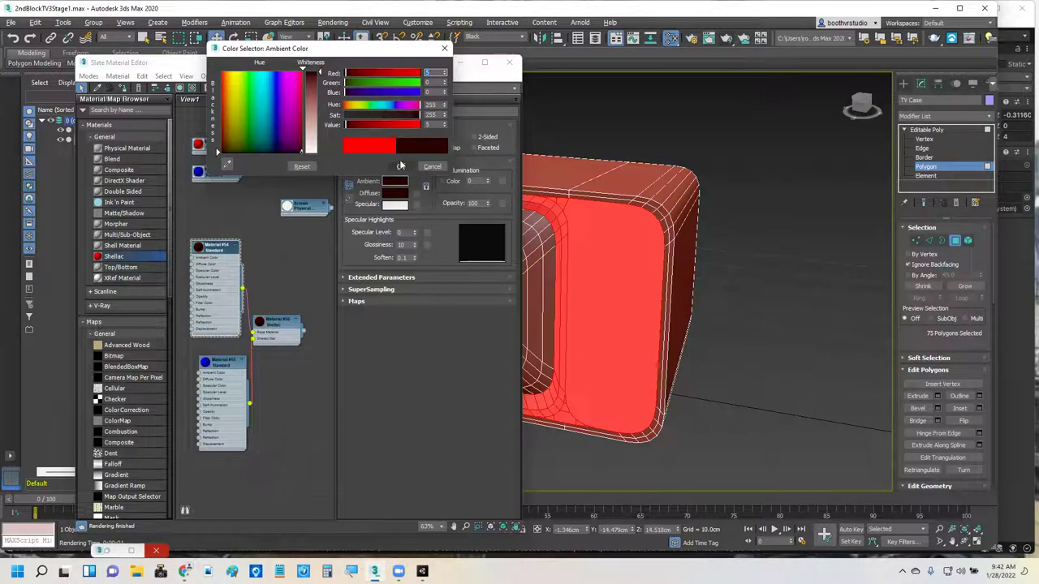
click(400, 166)
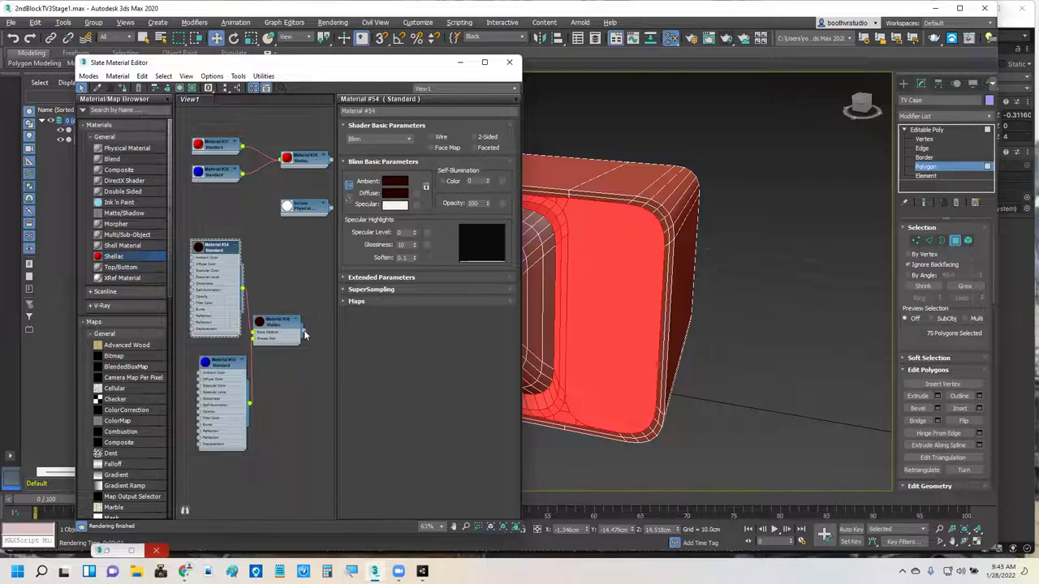
drag(304, 331, 611, 303)
click(460, 64)
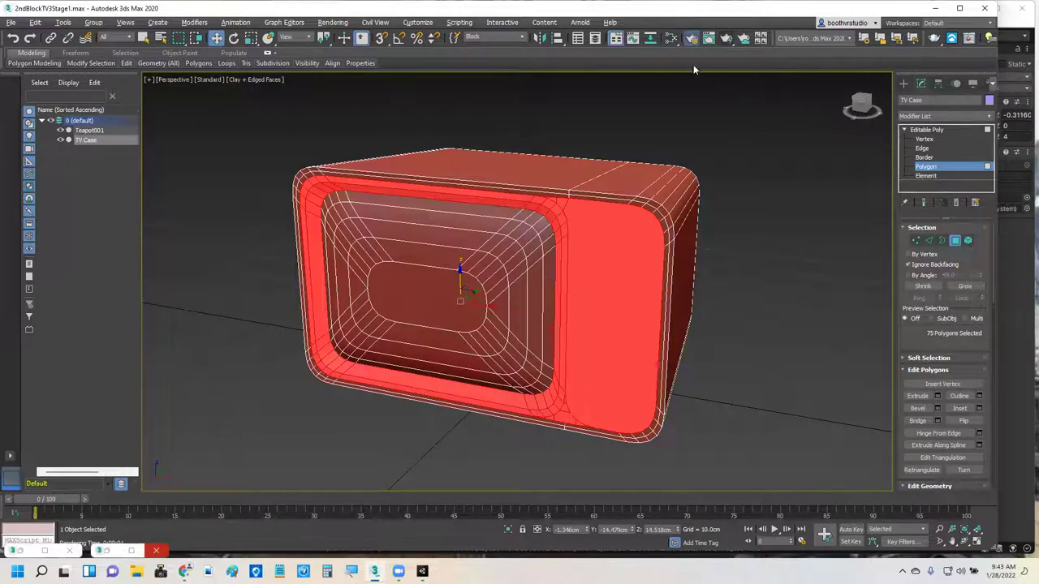
Open Render Setup, move its window clear of the toolbar and review the output size presets.
click(691, 38)
drag(628, 78, 670, 90)
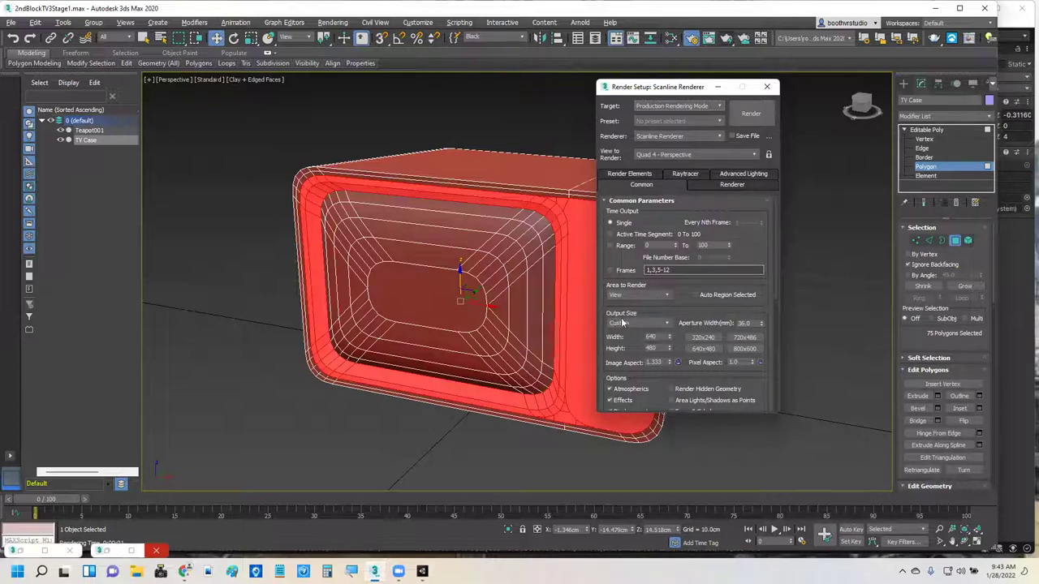
click(665, 324)
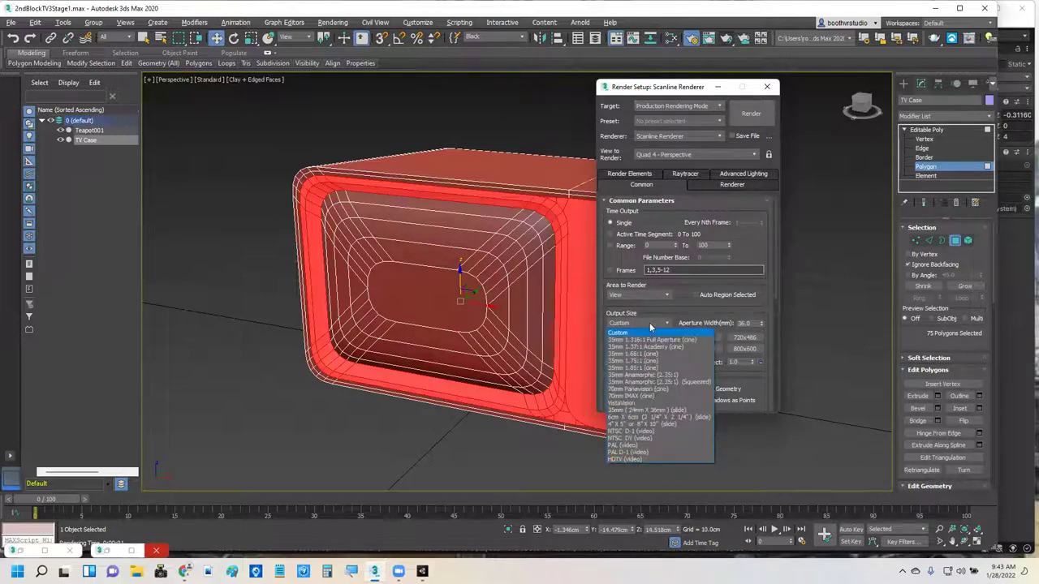
click(664, 325)
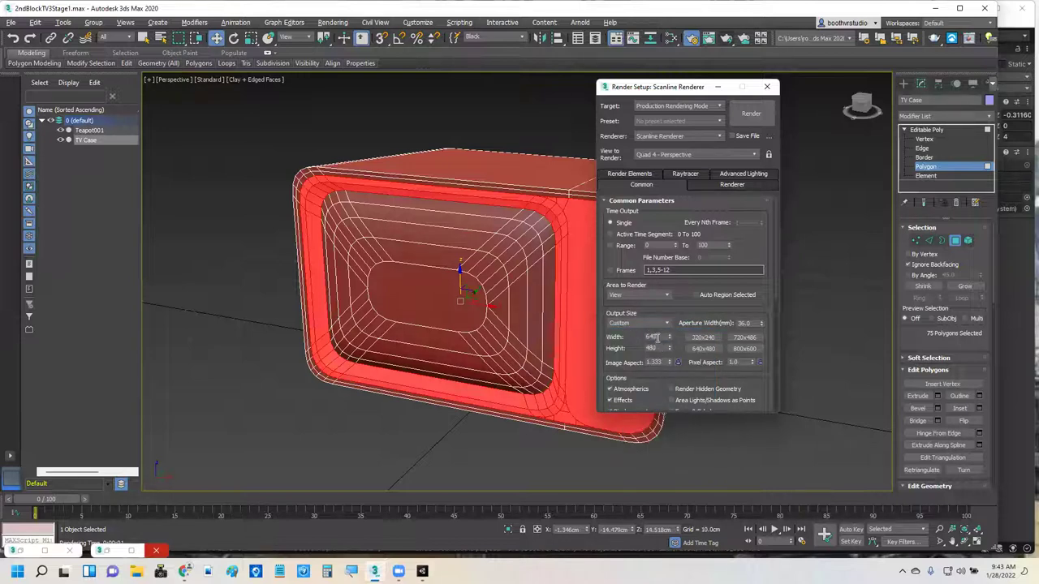
Render the TV at the custom 640 x 480 size, enlarge the render window to inspect the whole image, and close it.
click(726, 38)
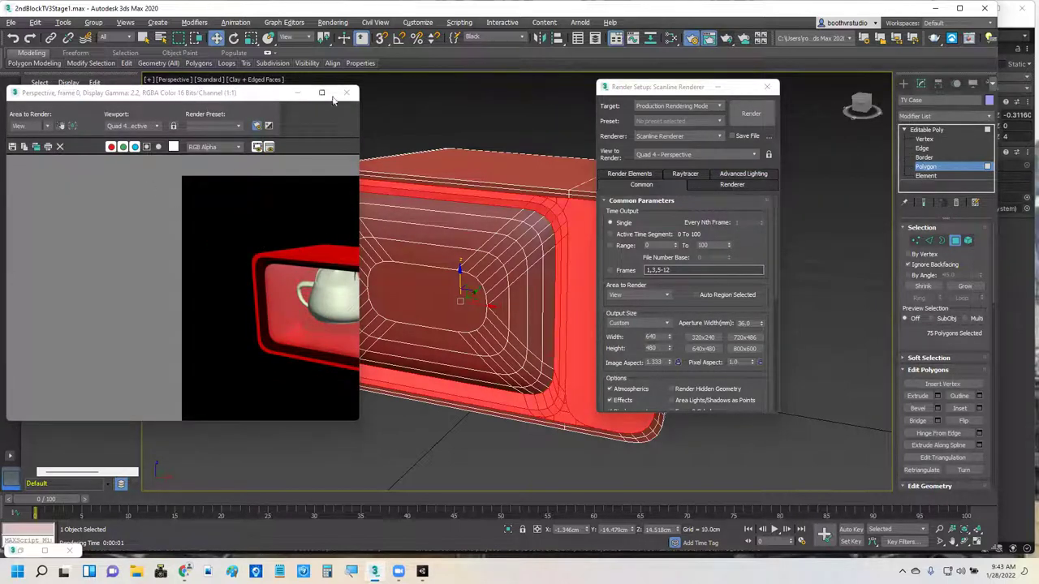
drag(528, 128, 841, 163)
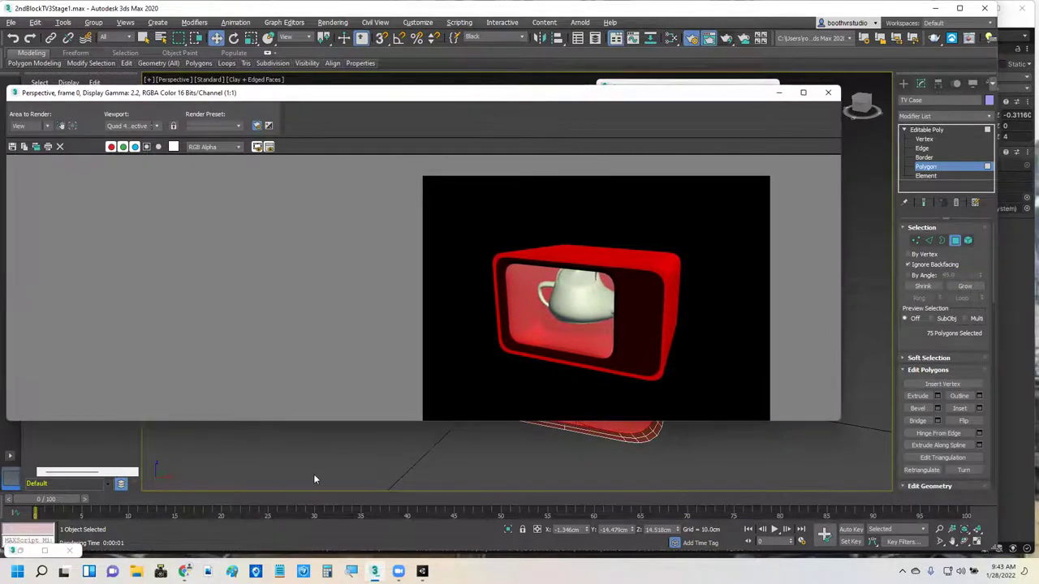
drag(345, 421, 357, 506)
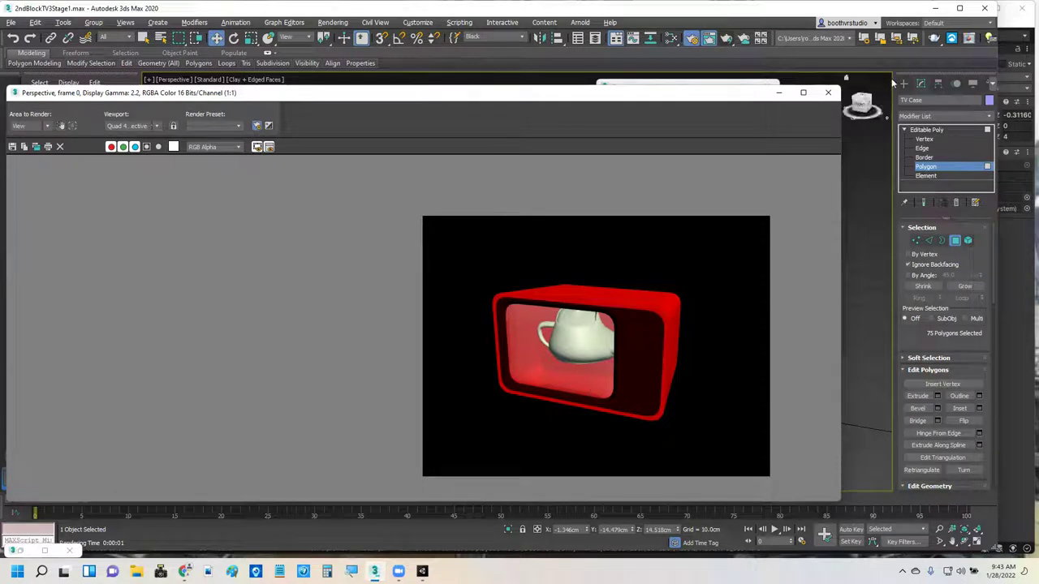
click(828, 94)
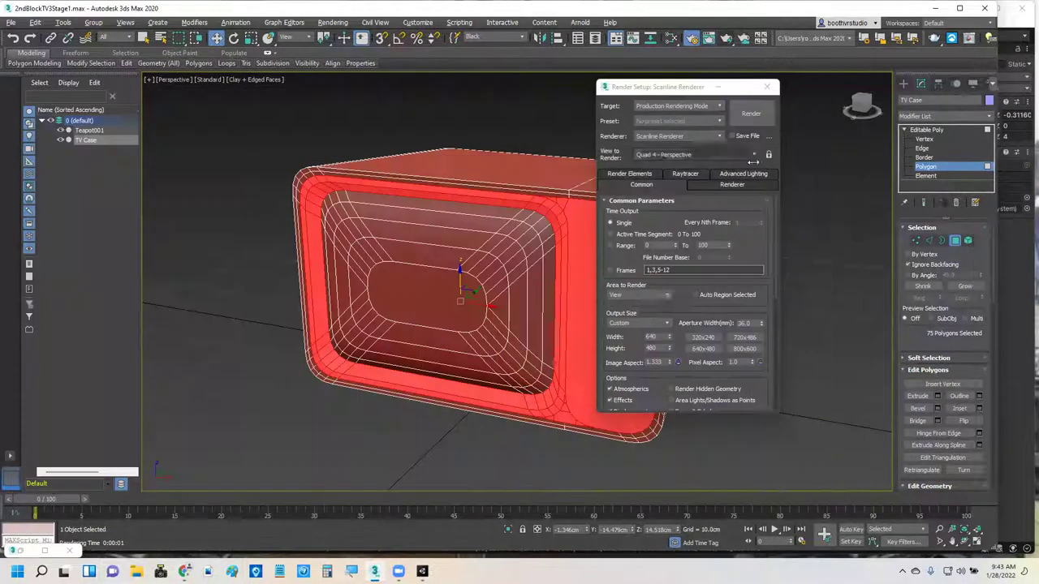
Set the render output size to HDTV (video) at 1920 x 1080, render the perspective view and close Render Setup.
click(670, 323)
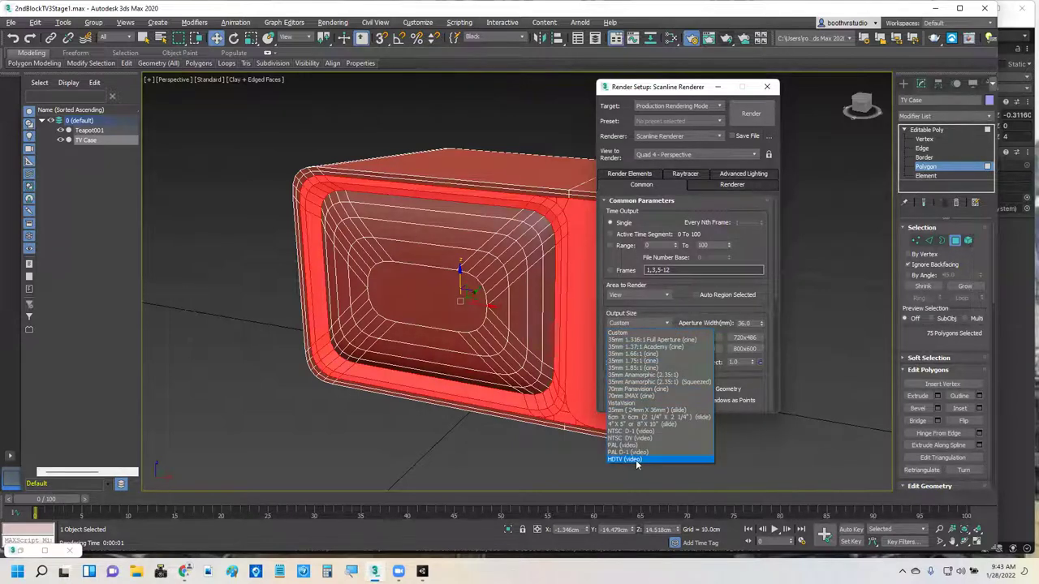
click(637, 459)
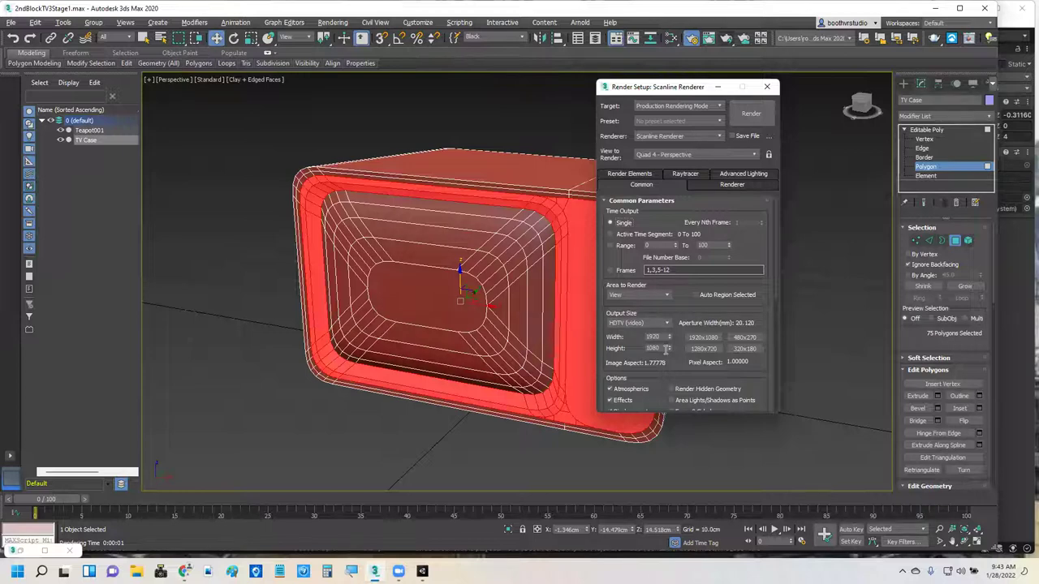
click(751, 112)
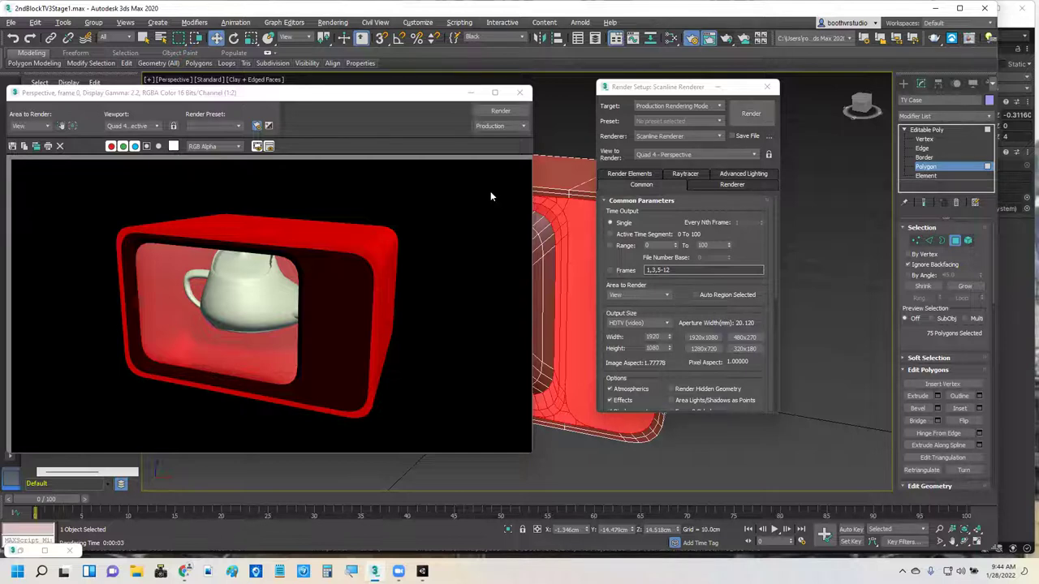
click(767, 88)
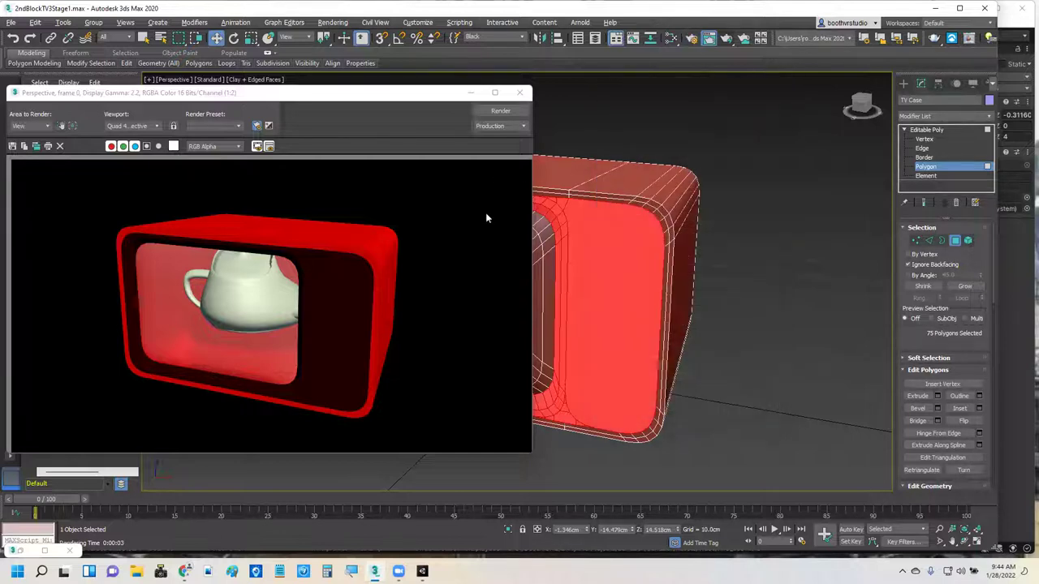
Switch to the browser's Classic TV reference photo to compare it with the render.
mouse_move(185, 572)
click(57, 520)
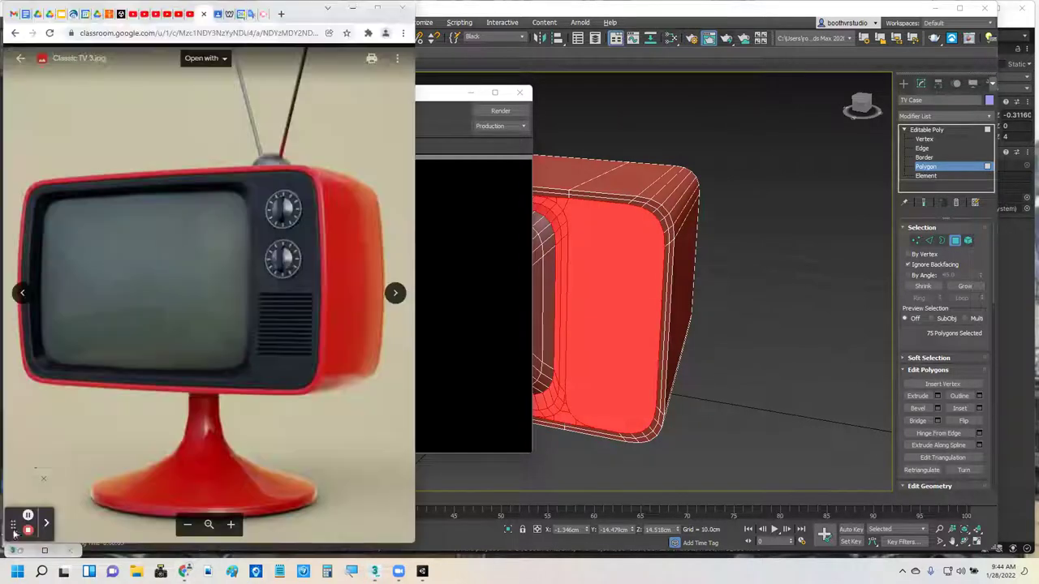